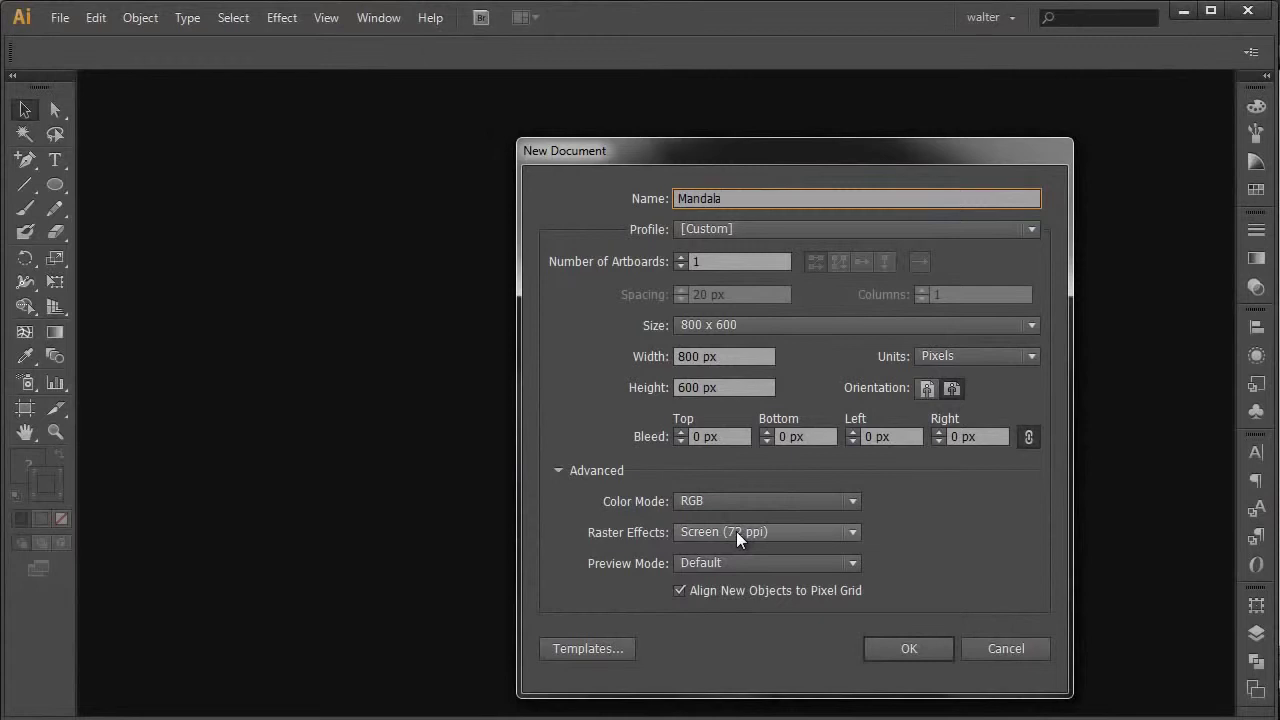
- Create the 800 x 600 px RGB document Mandala and place tut_Mandala_template.jpg centred horizontally and vertically on the artboard
{"action": "left_click", "coordinate": [900, 650]}
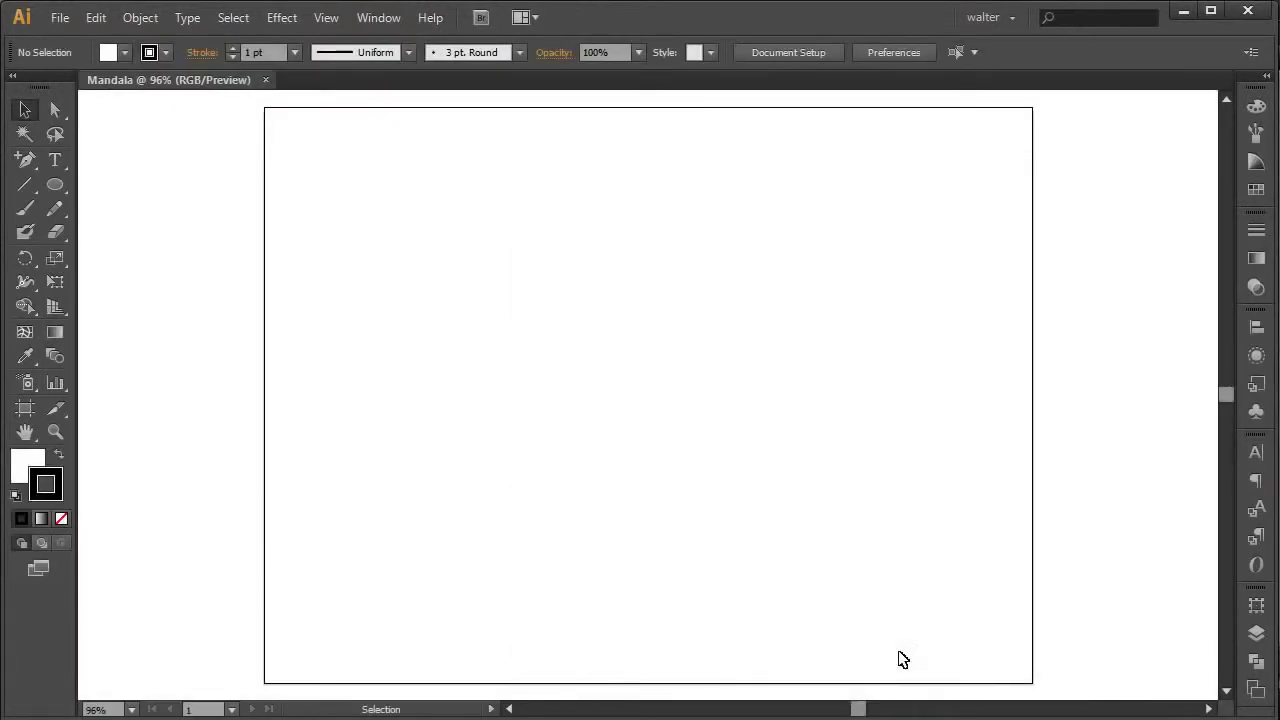
{"action": "key", "text": "a"}
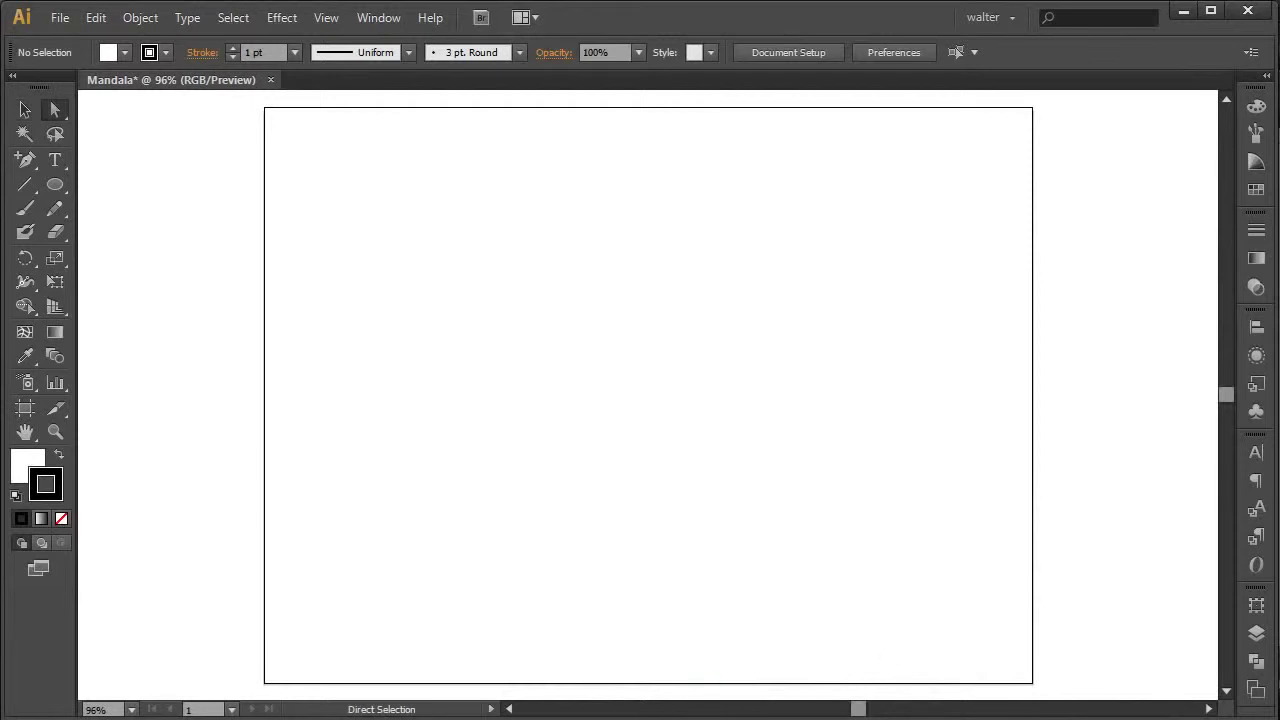
{"action": "left_click_drag", "start_coordinate": [1279, 451], "coordinate": [640, 330]}
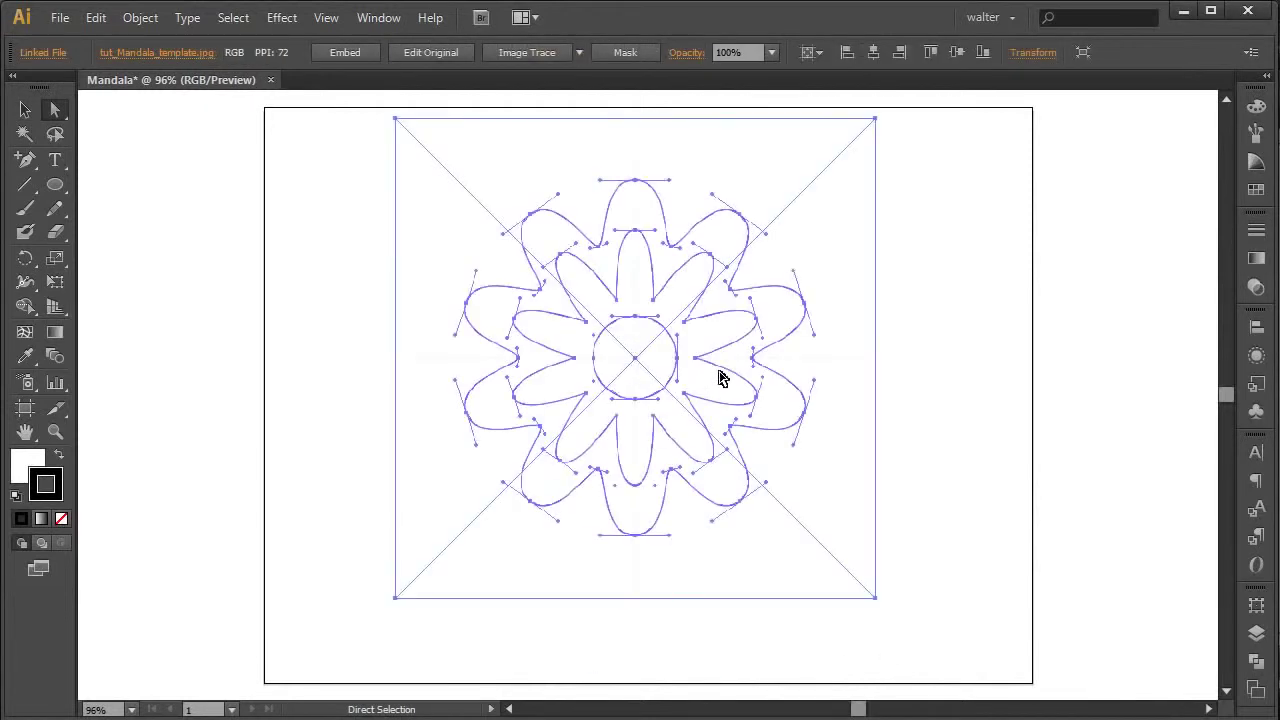
{"action": "left_click", "coordinate": [872, 57]}
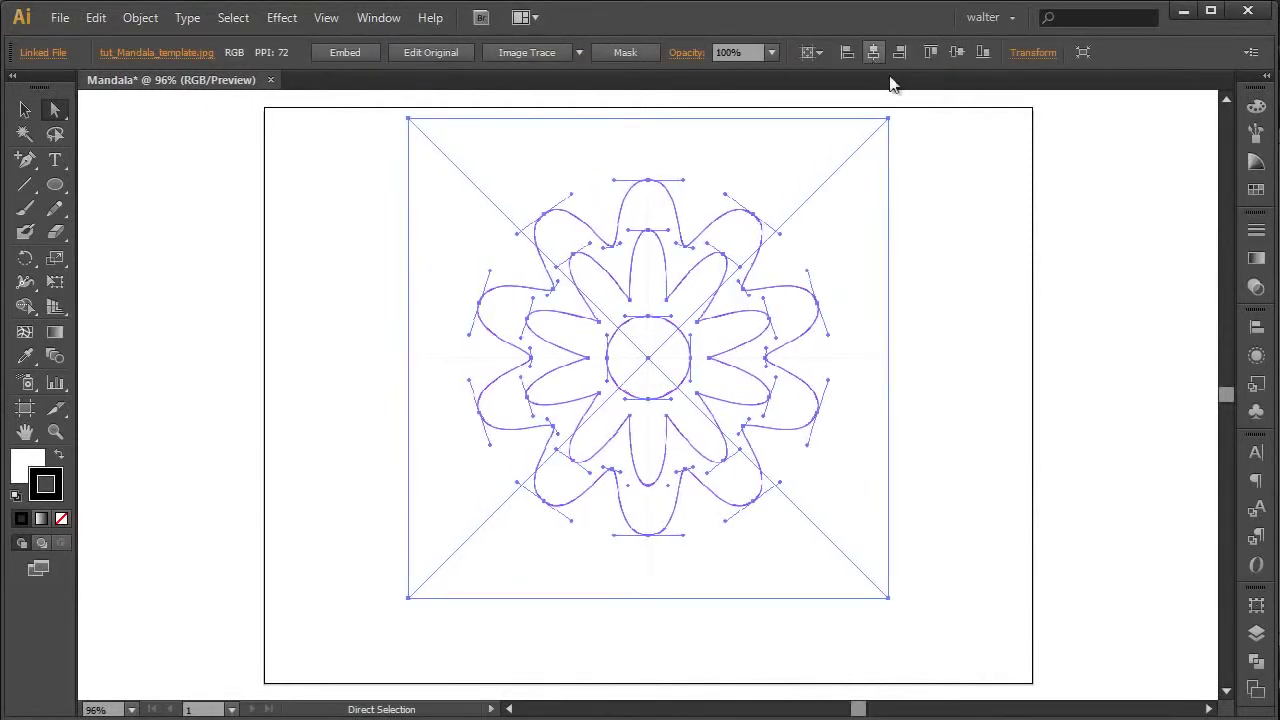
{"action": "left_click", "coordinate": [954, 58]}
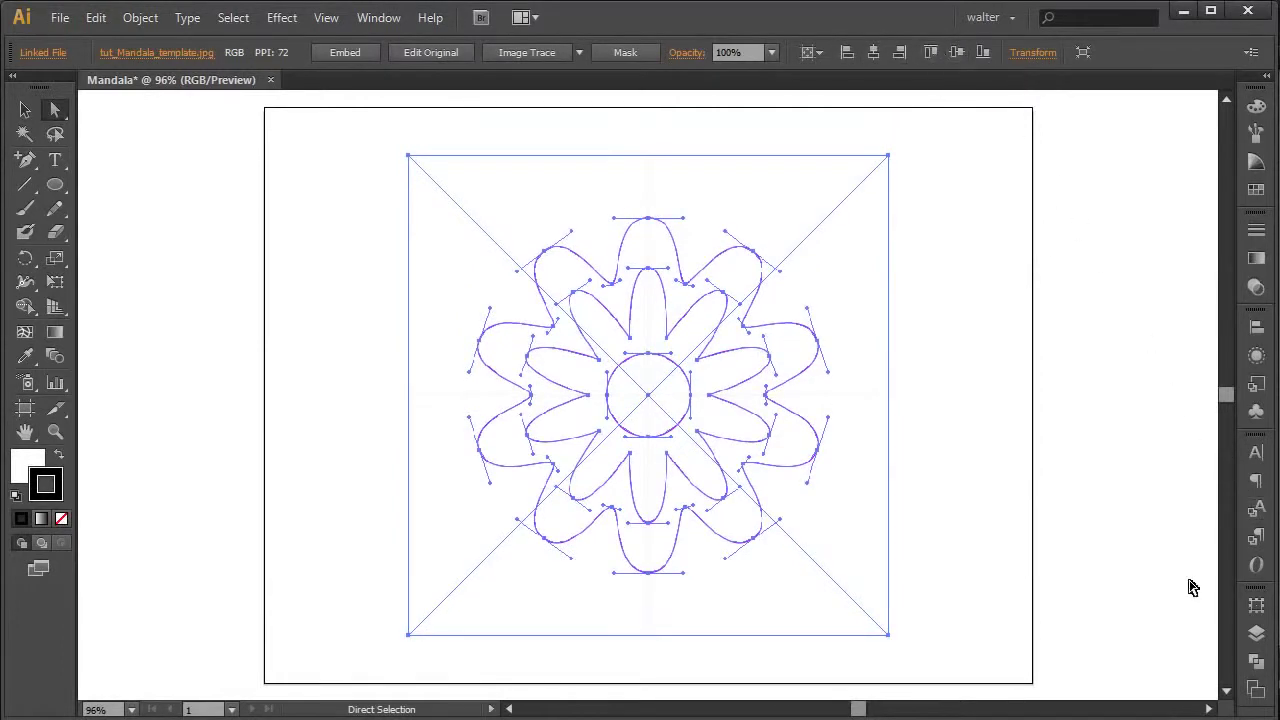
- Rename the layer holding the placed image as Template
{"action": "left_click", "coordinate": [1256, 640]}
{"action": "double_click", "coordinate": [1120, 413]}
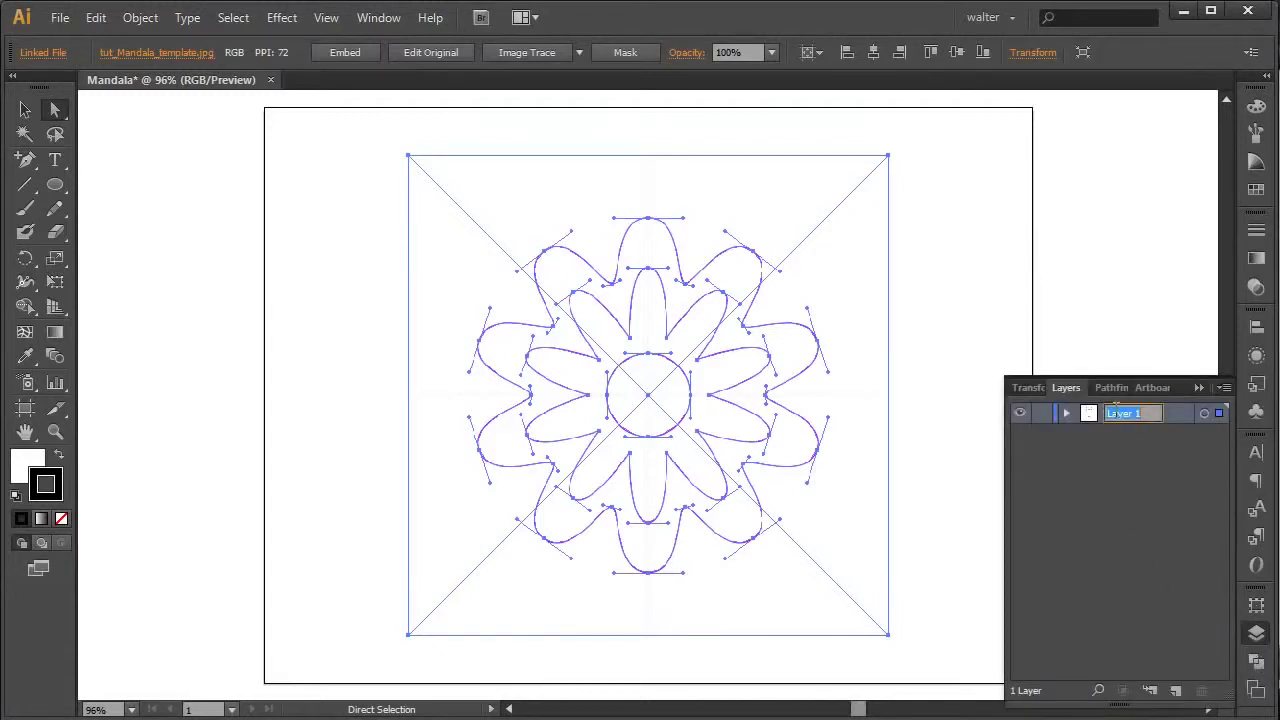
{"action": "type", "text": "Template"}
{"action": "key", "text": "Return"}
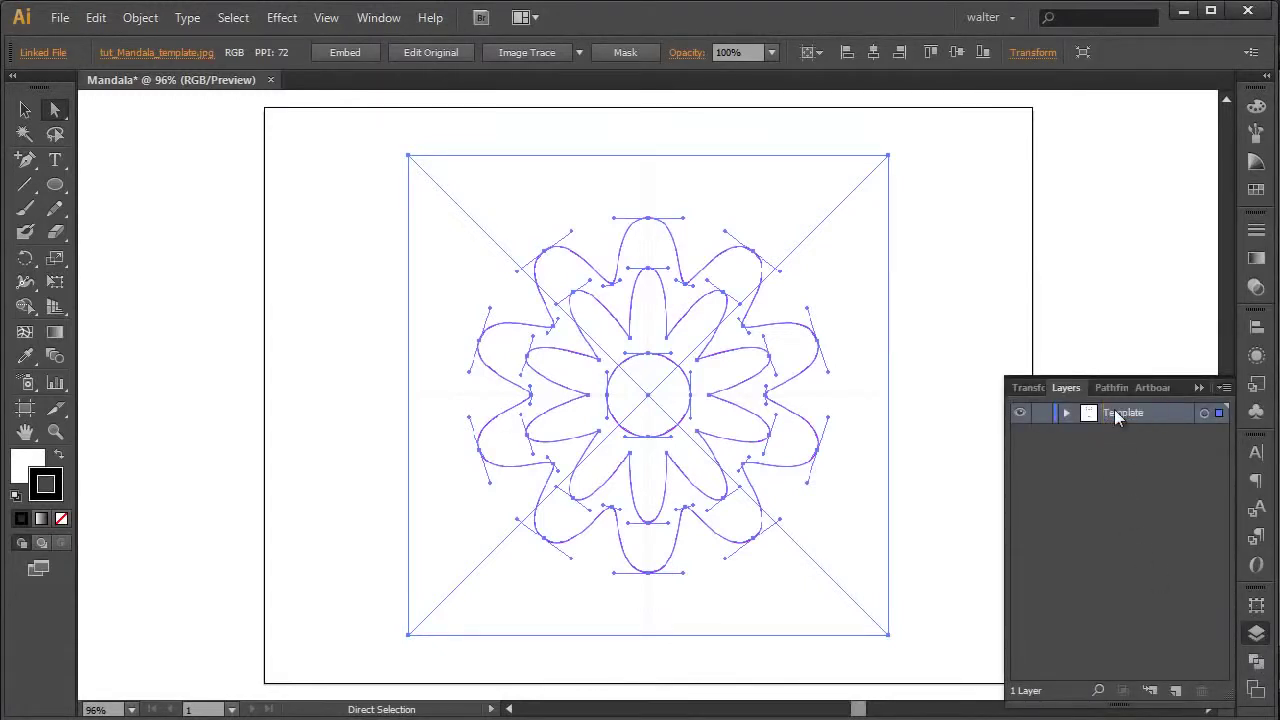
- Turn the Template layer into a template layer with its images dimmed to 50%
{"action": "double_click", "coordinate": [1180, 411]}
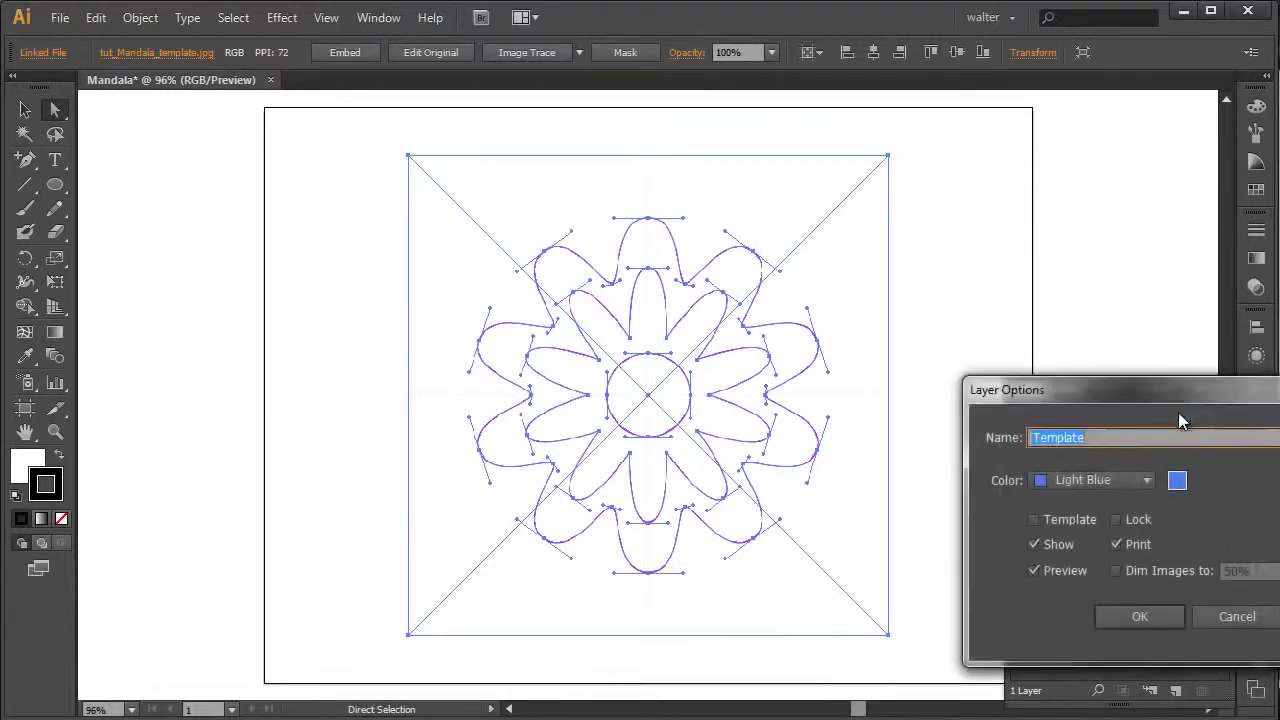
{"action": "left_click", "coordinate": [1040, 517]}
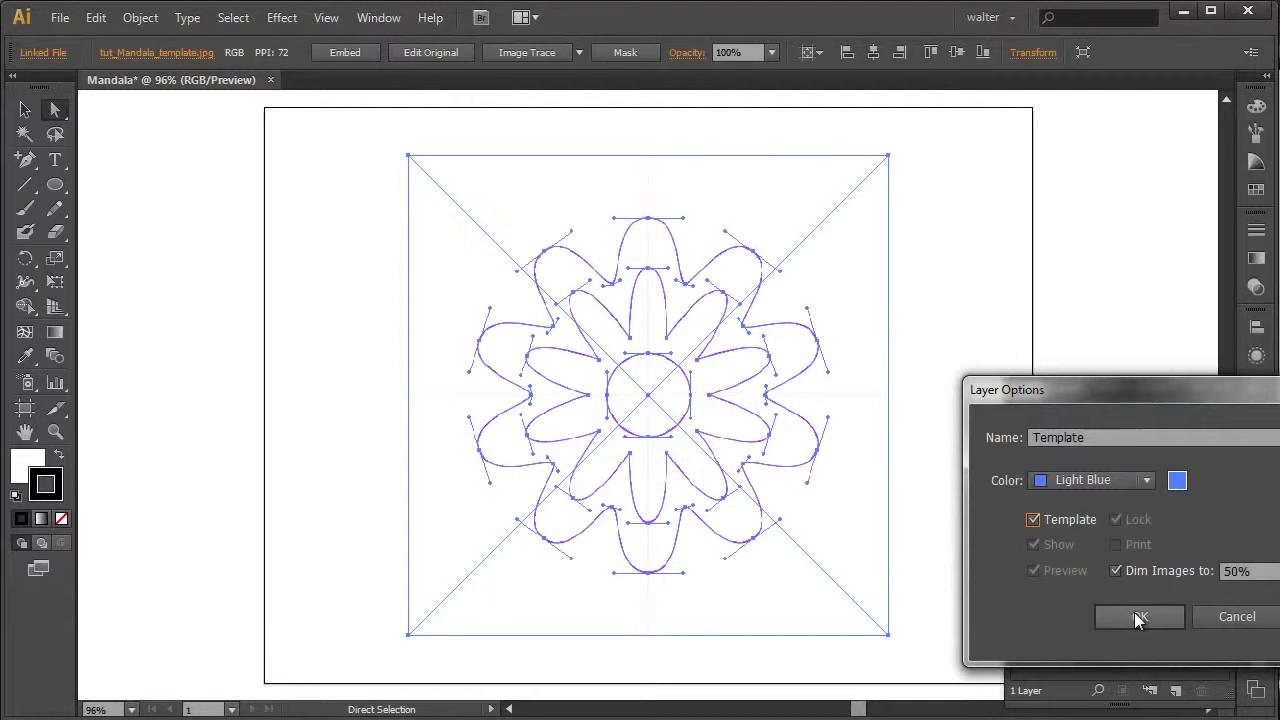
{"action": "left_click", "coordinate": [1234, 571]}
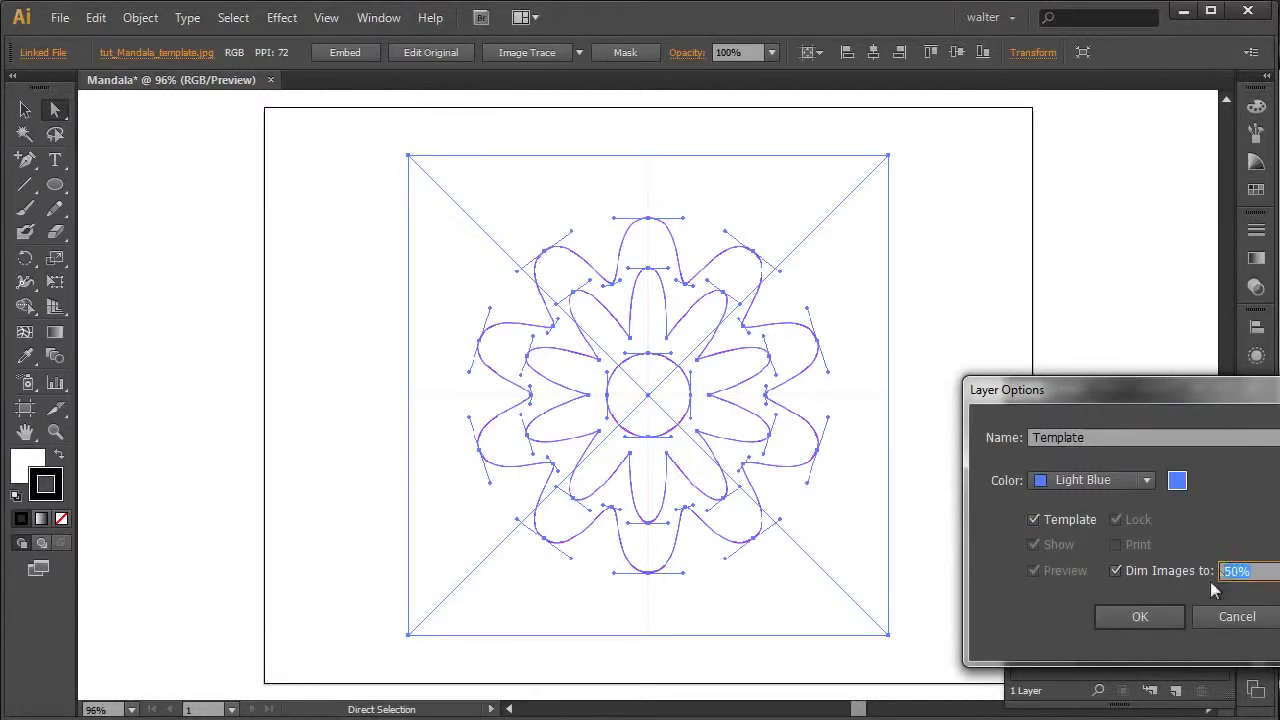
{"action": "left_click", "coordinate": [1144, 616]}
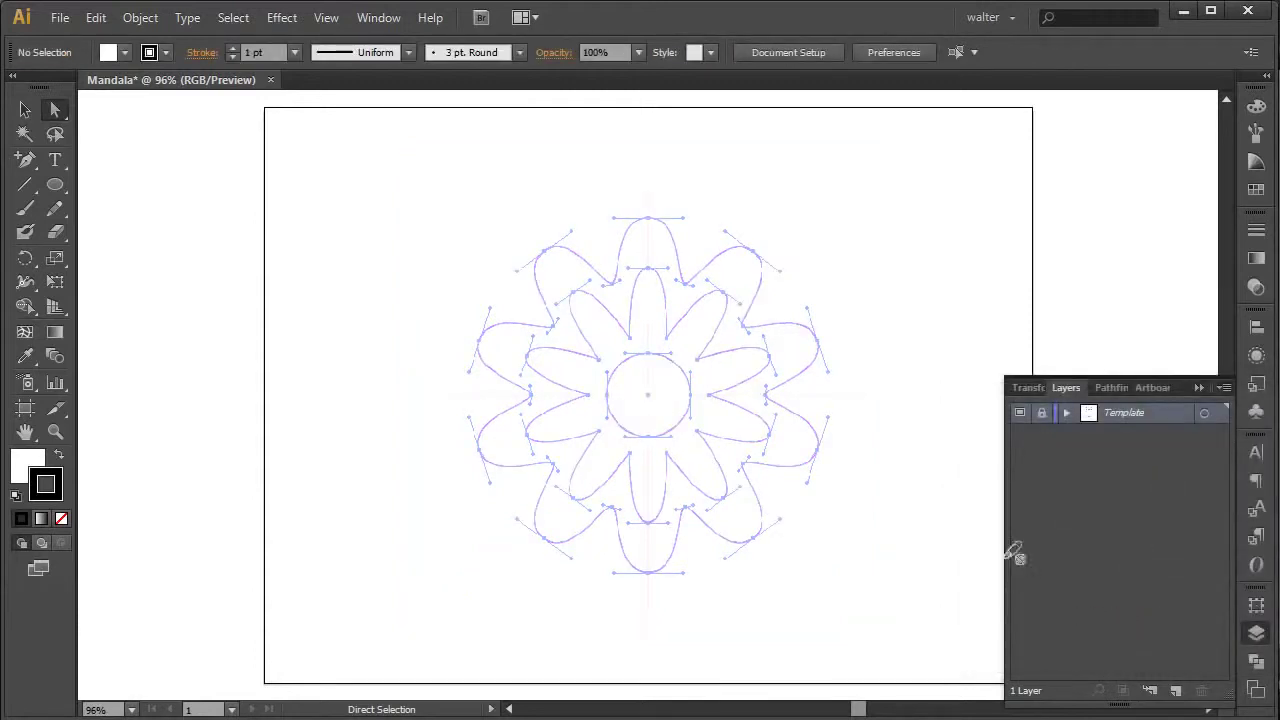
- Add a new layer named Mandala above the Template layer
{"action": "key", "text": "v"}
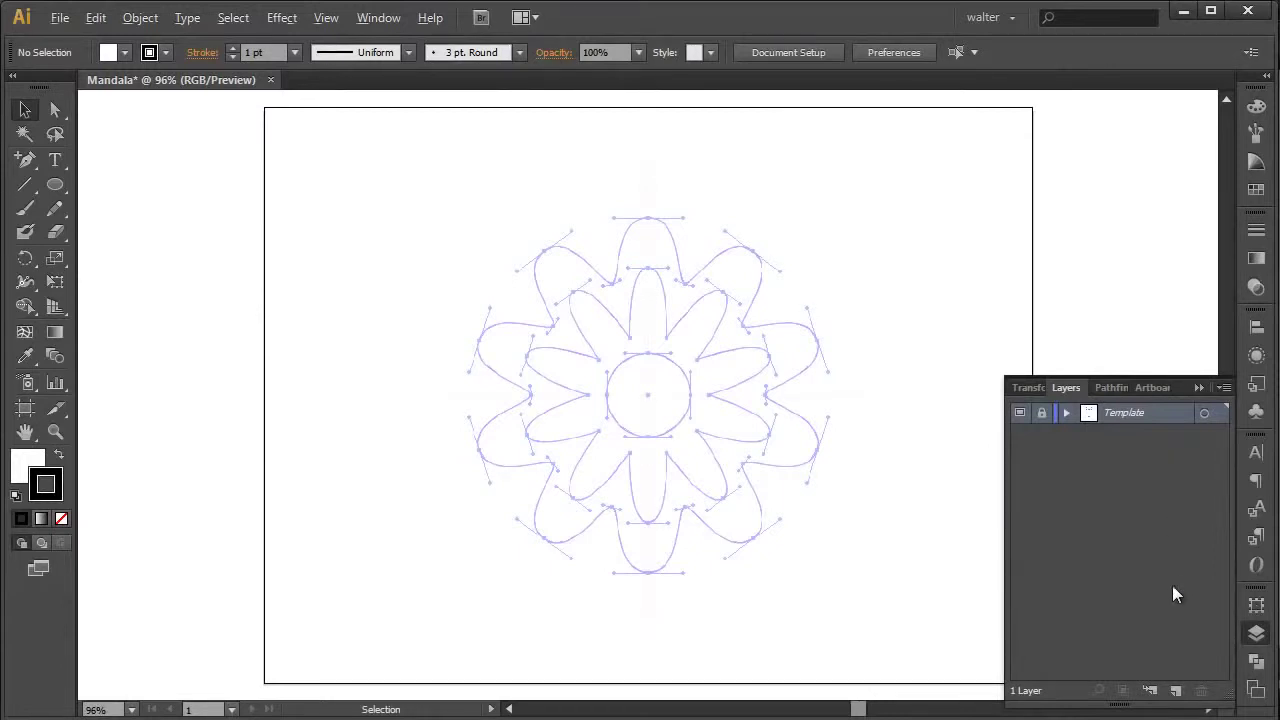
{"action": "left_click", "coordinate": [1177, 692], "text": "alt"}
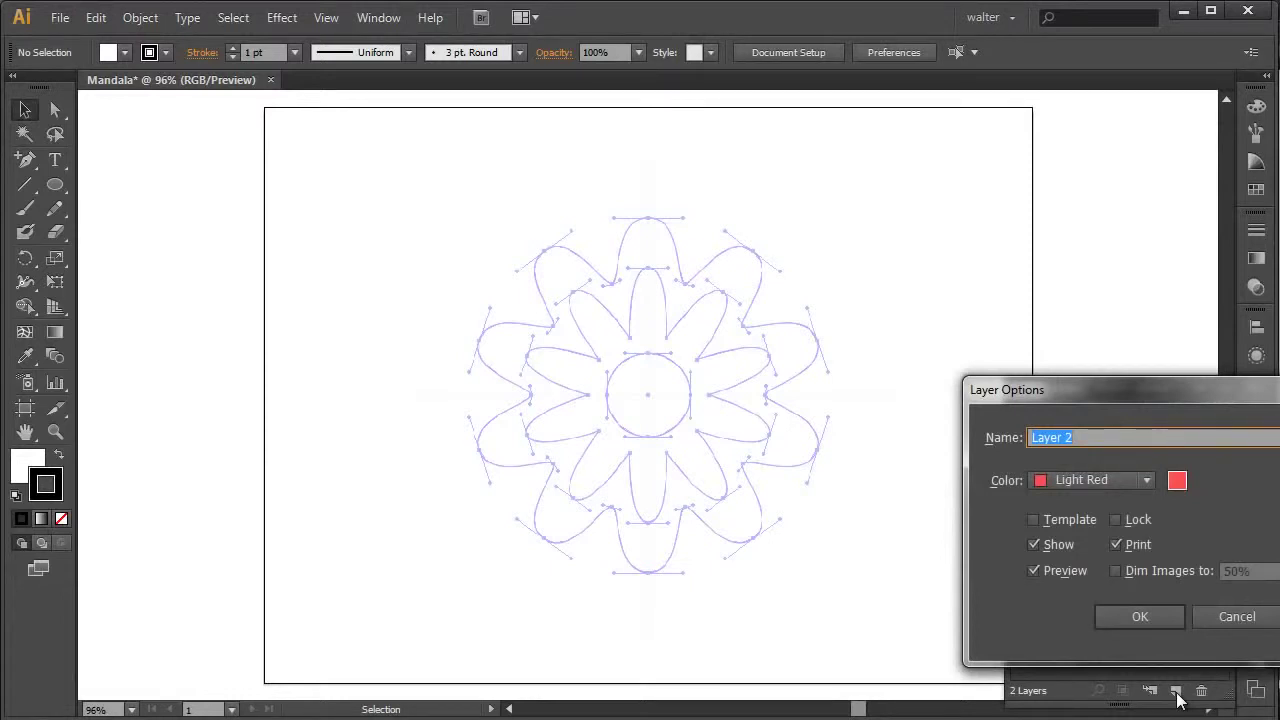
{"action": "type", "text": "Mandala"}
{"action": "left_click", "coordinate": [1139, 617]}
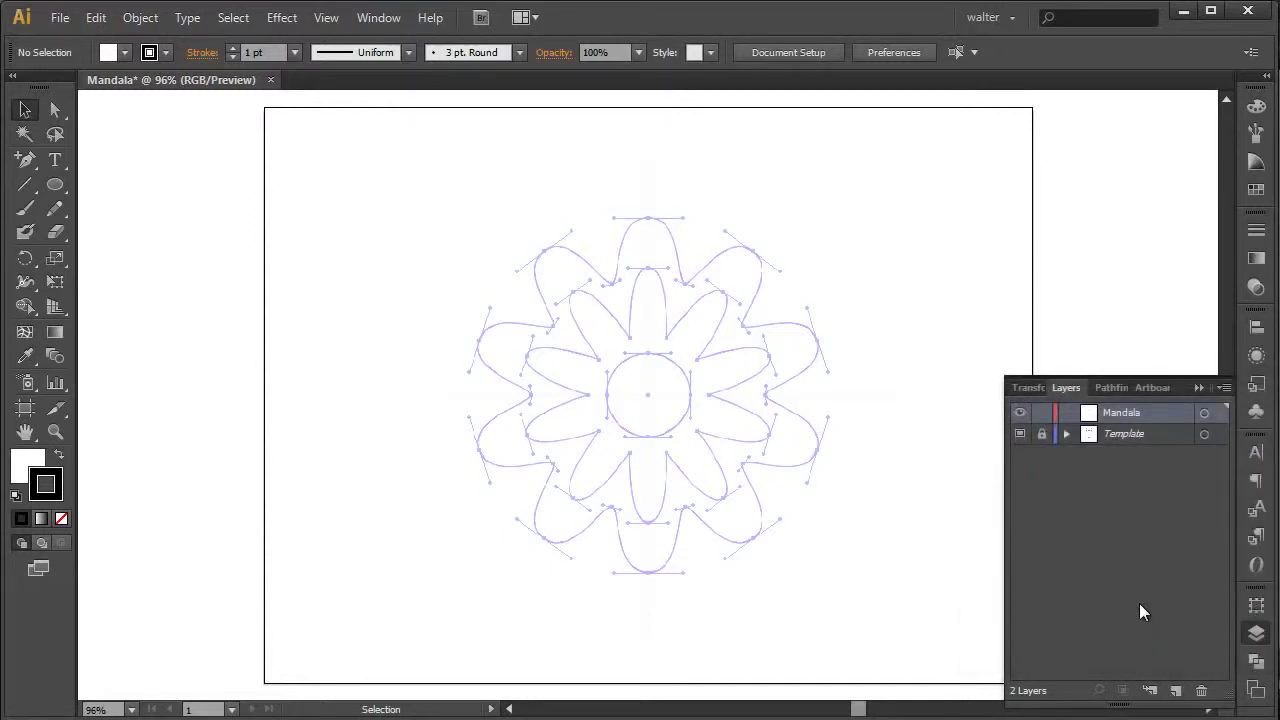
{"action": "left_click", "coordinate": [1198, 388]}
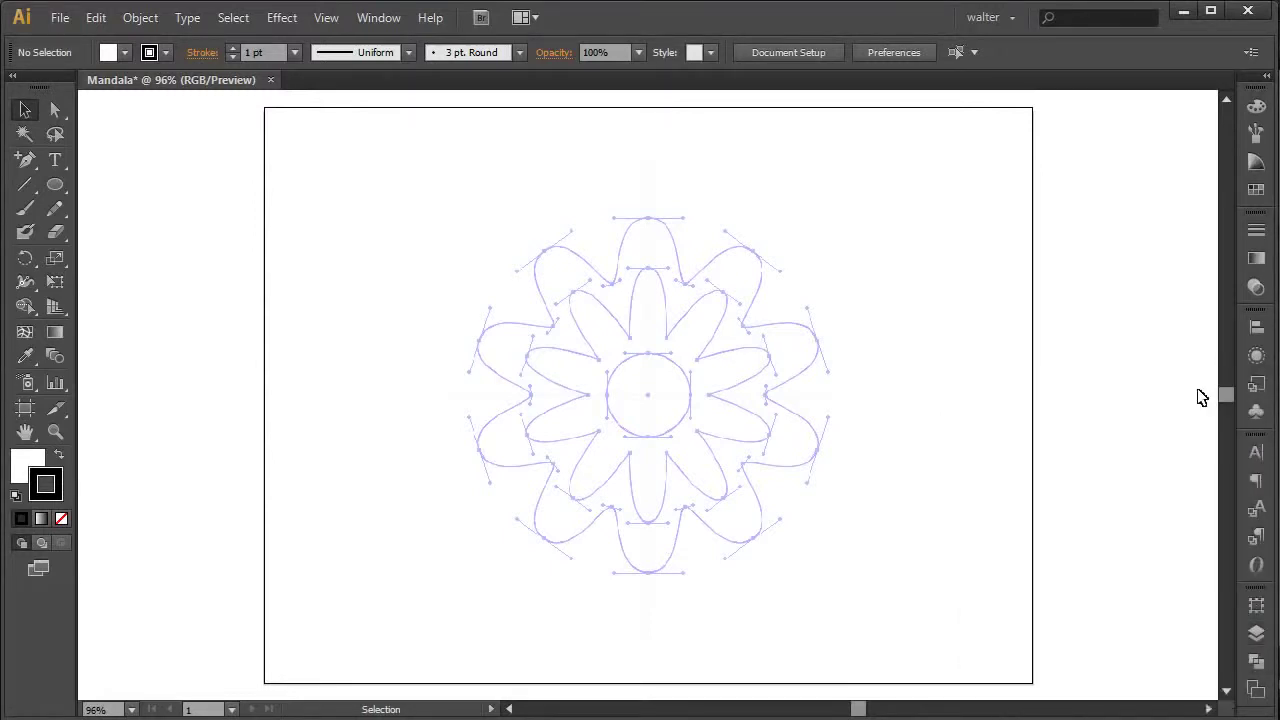
- Save the document as Mandala.ai
{"action": "key", "text": "a"}
{"action": "key", "text": "ctrl+1"}
{"action": "key", "text": "ctrl+plus"}
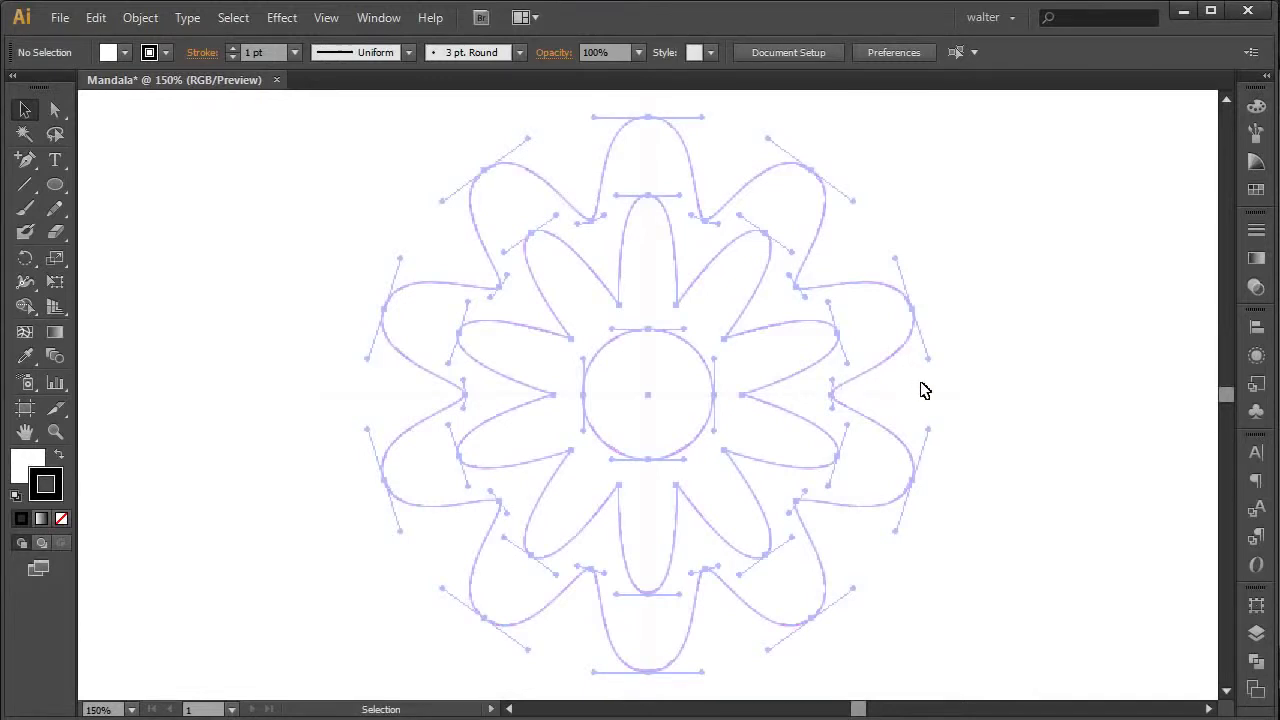
{"action": "key", "text": "p"}
{"action": "key", "text": "plus"}
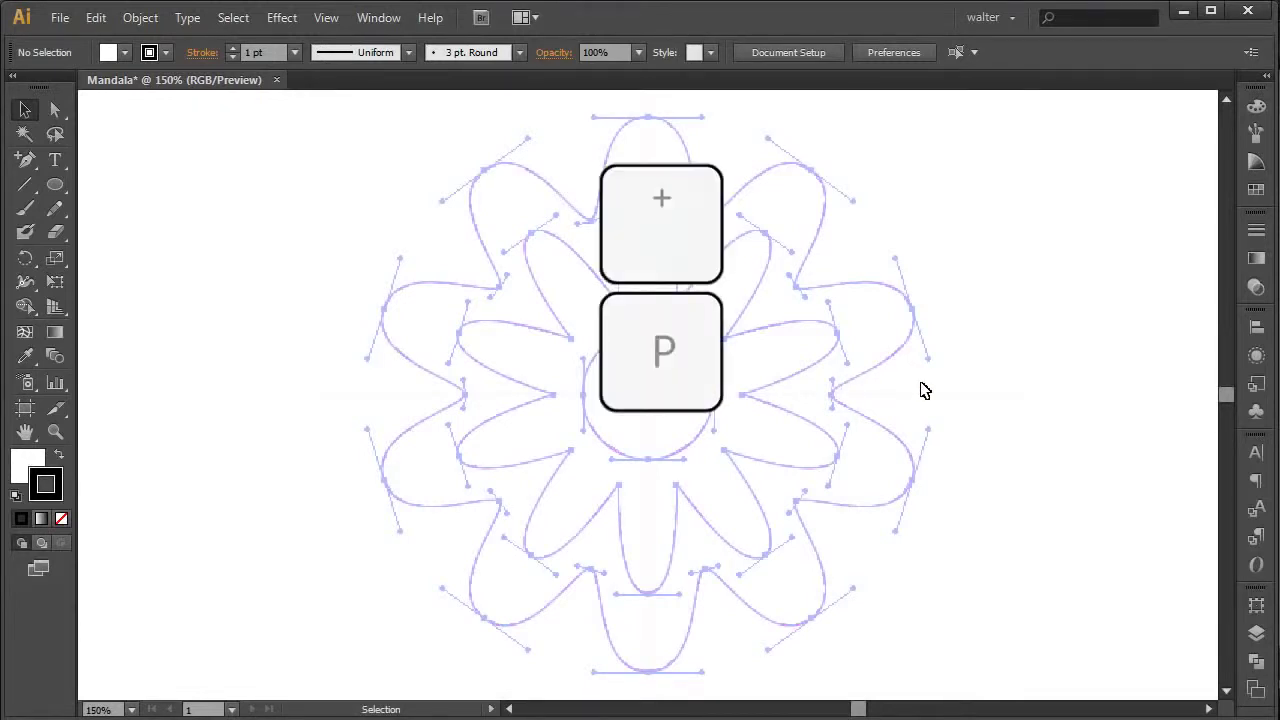
{"action": "key", "text": "F11"}
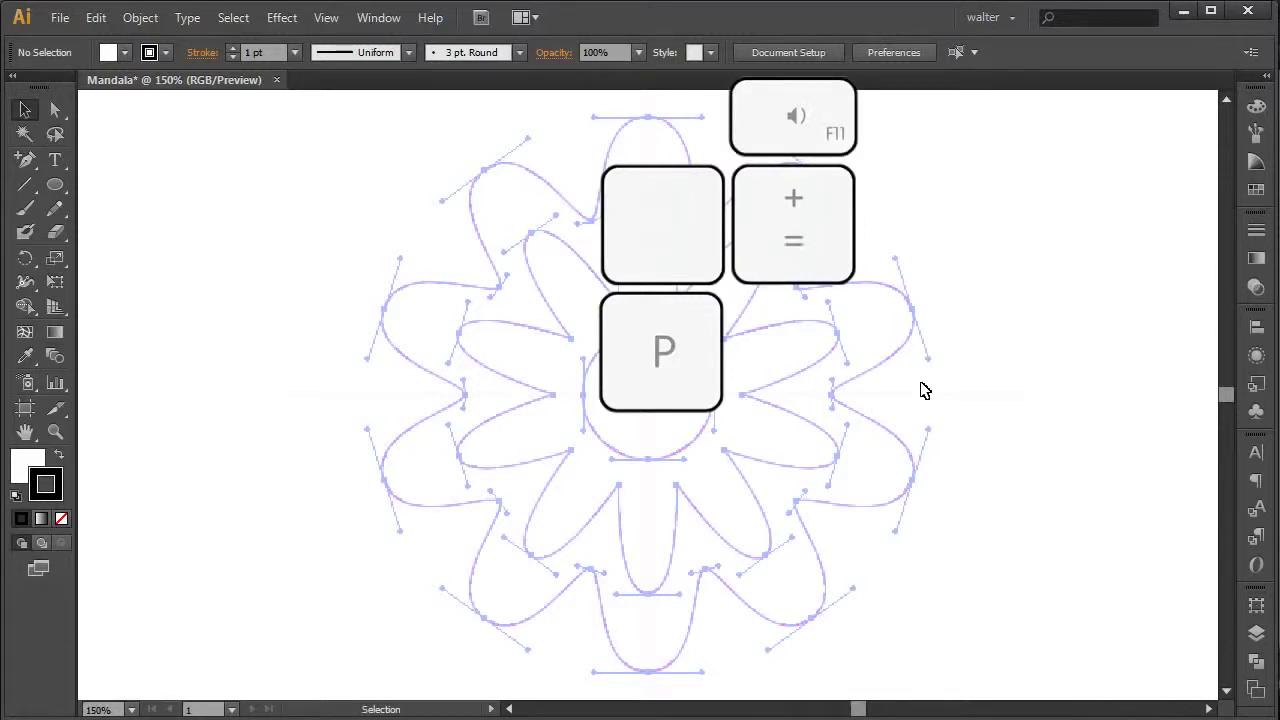
{"action": "key", "text": "ctrl+s"}
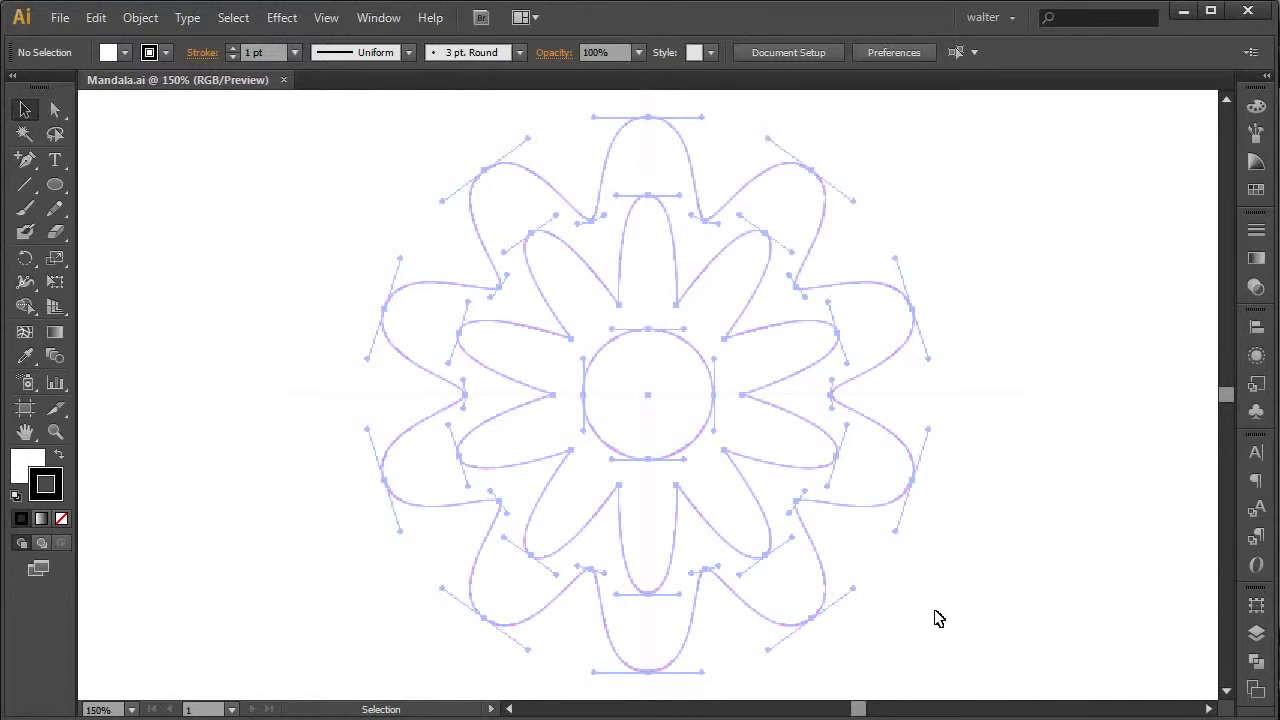
- Set the Ellipse tool to draw with no fill and a pure red stroke (ff0000)
{"action": "left_click", "coordinate": [55, 186]}
{"action": "left_click", "coordinate": [31, 463]}
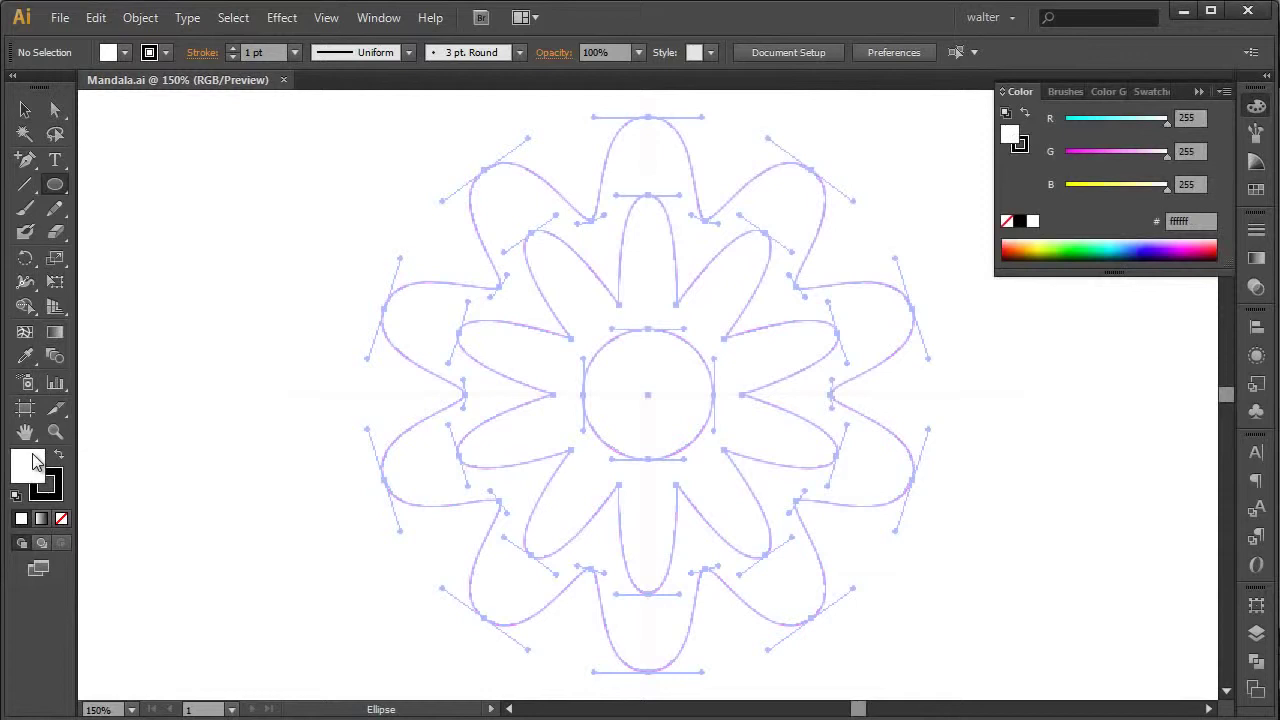
{"action": "left_click", "coordinate": [61, 519]}
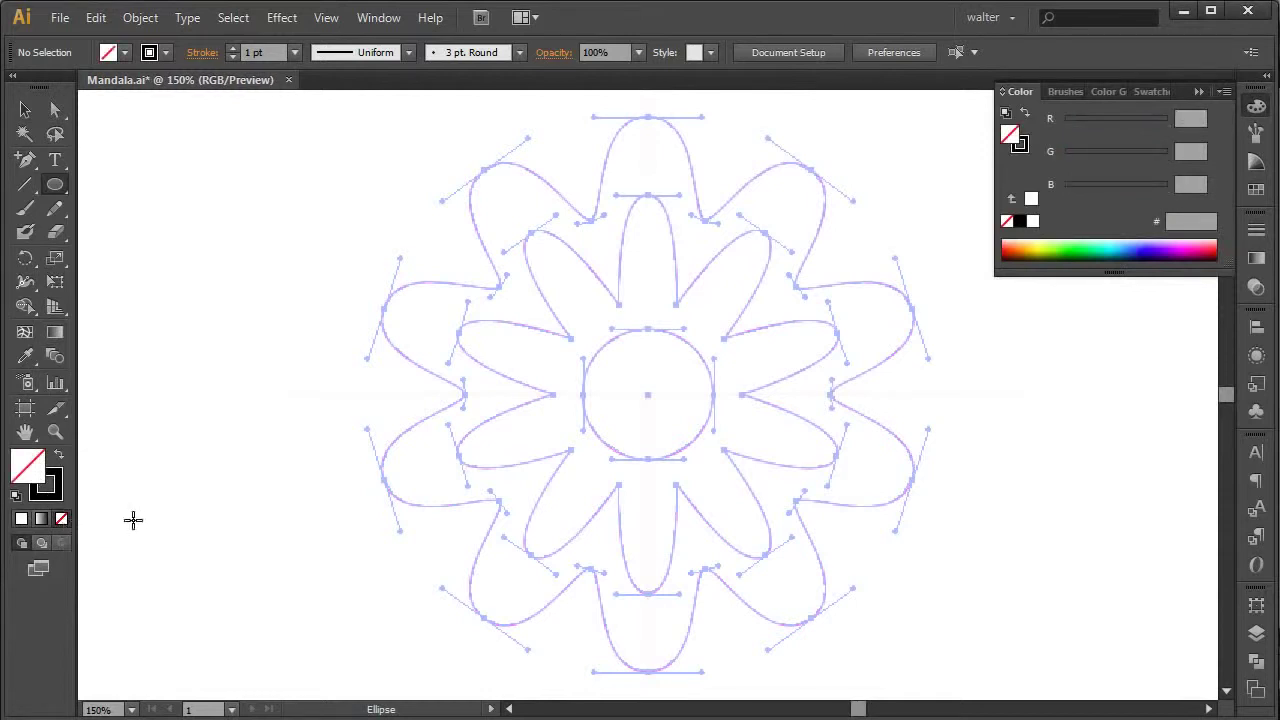
{"action": "left_click", "coordinate": [52, 496]}
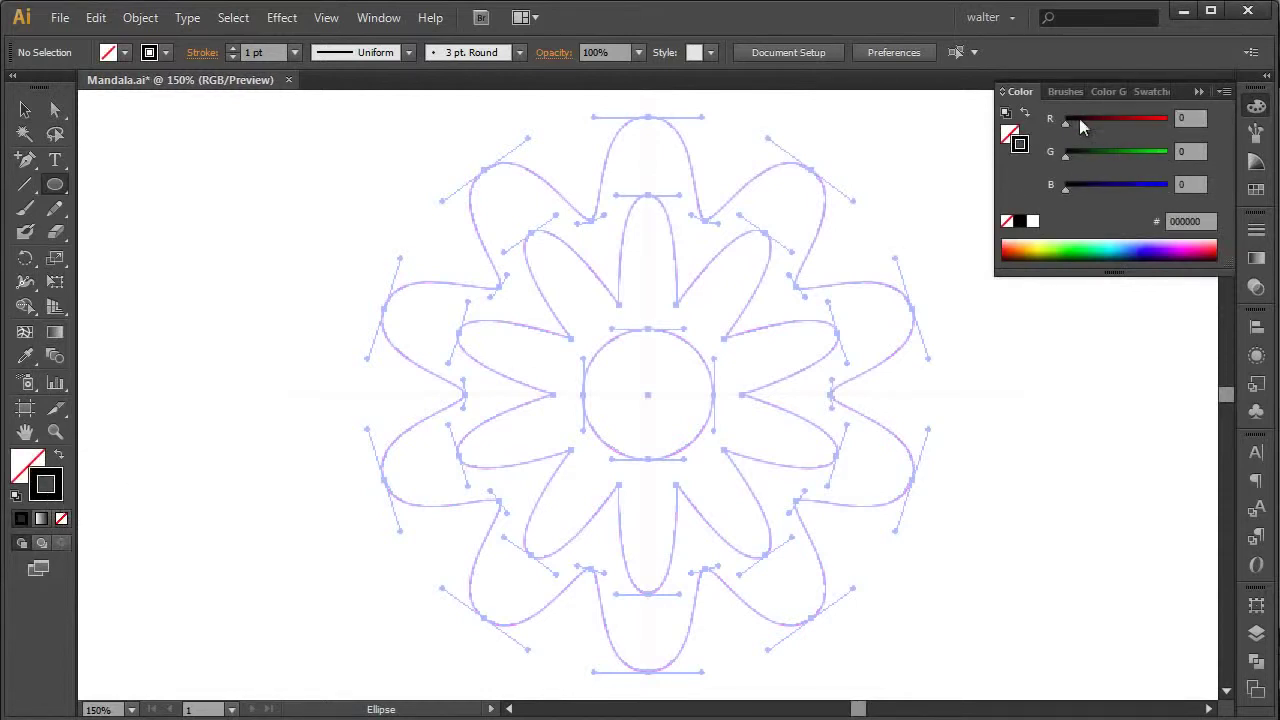
{"action": "left_click_drag", "start_coordinate": [1079, 118], "coordinate": [1175, 119]}
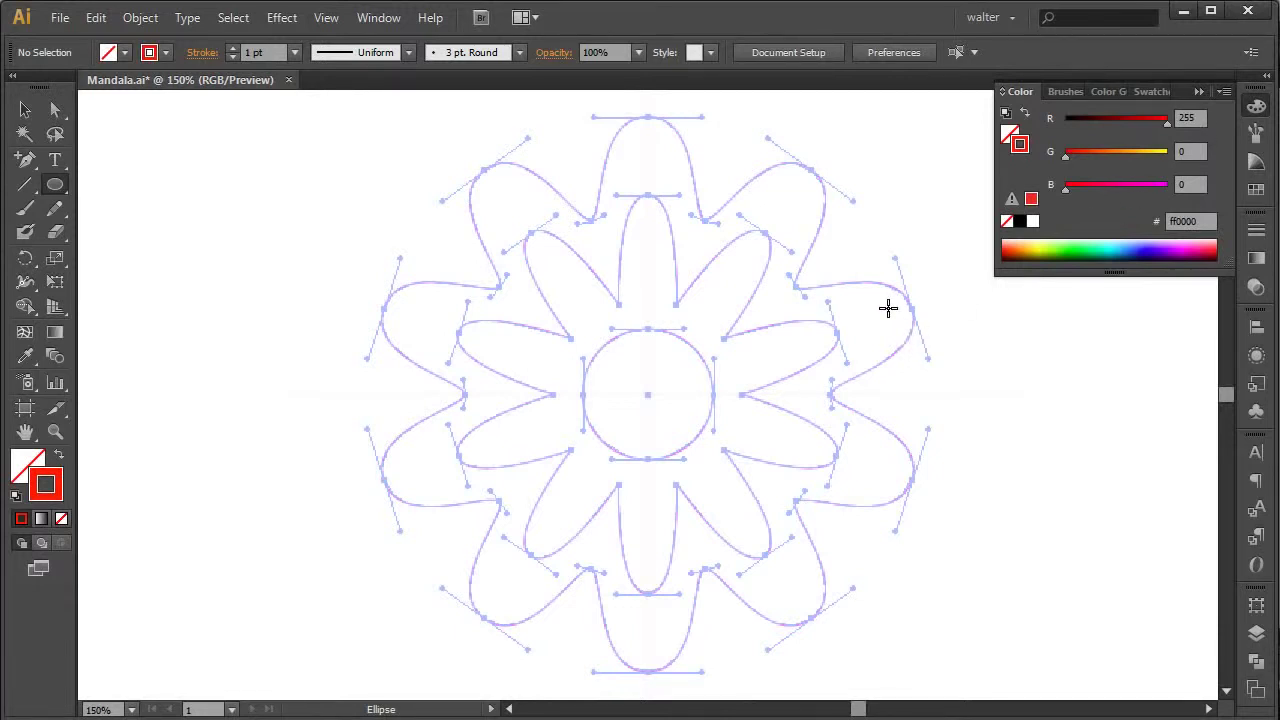
- Draw an 87 x 87 px circle, centre it on the artboard over the template's inner circle, and deselect it
{"action": "left_click", "coordinate": [733, 343]}
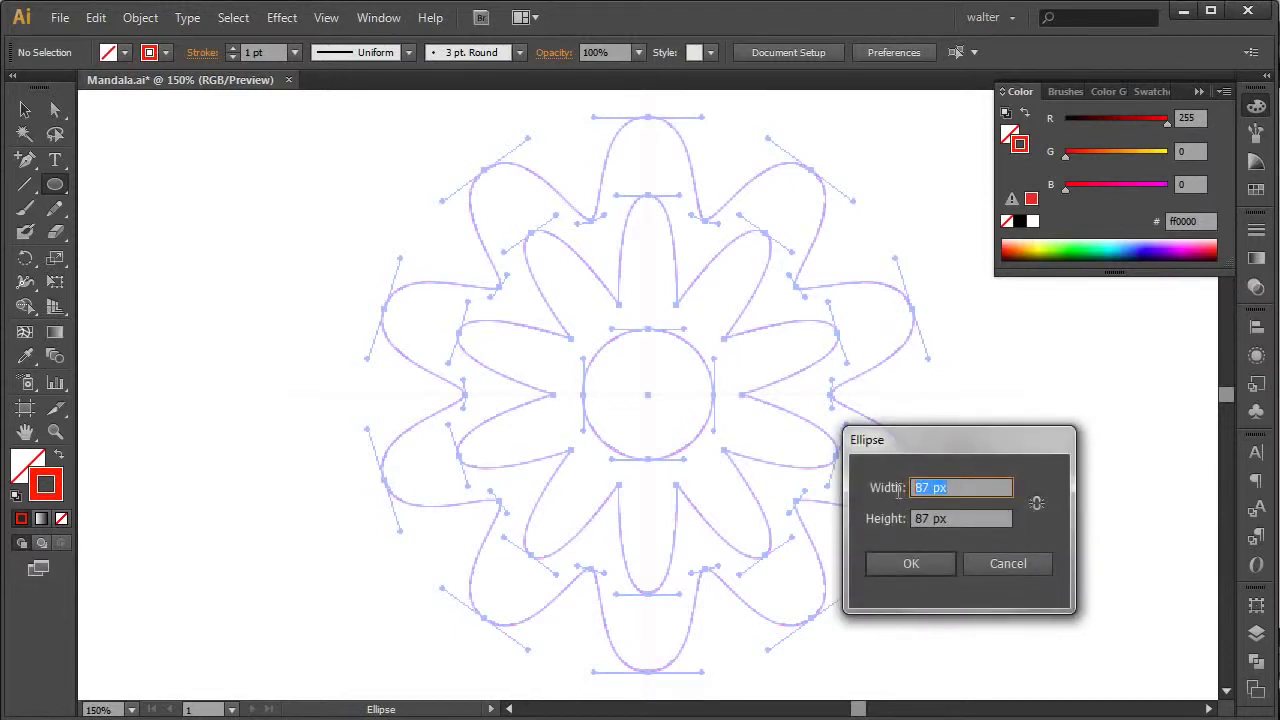
{"action": "key", "text": "Tab"}
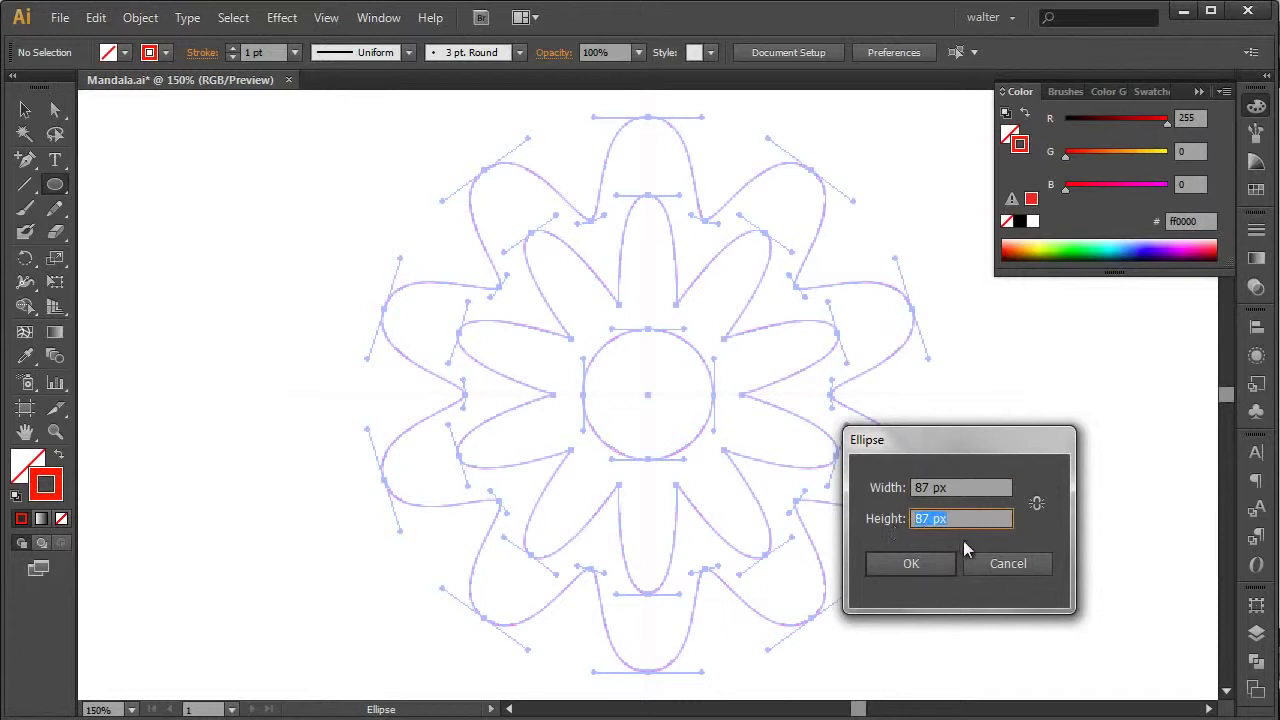
{"action": "left_click", "coordinate": [926, 565]}
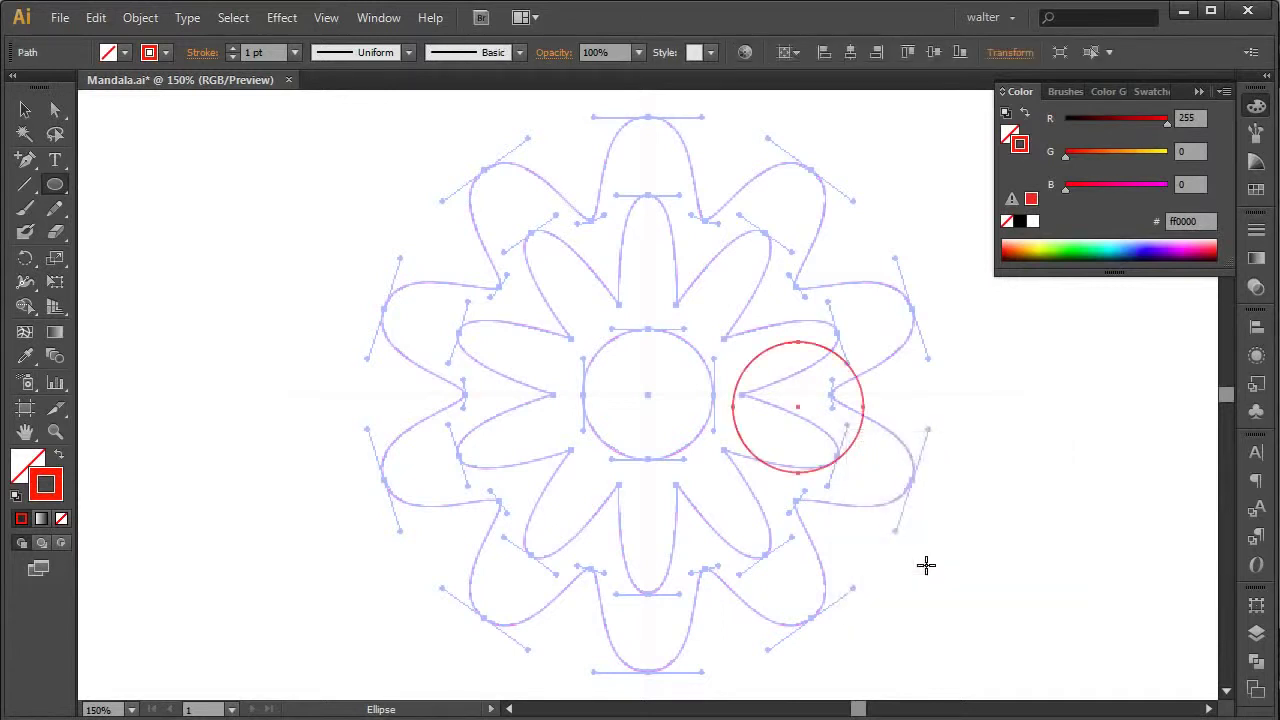
{"action": "left_click", "coordinate": [850, 54]}
{"action": "left_click", "coordinate": [933, 54]}
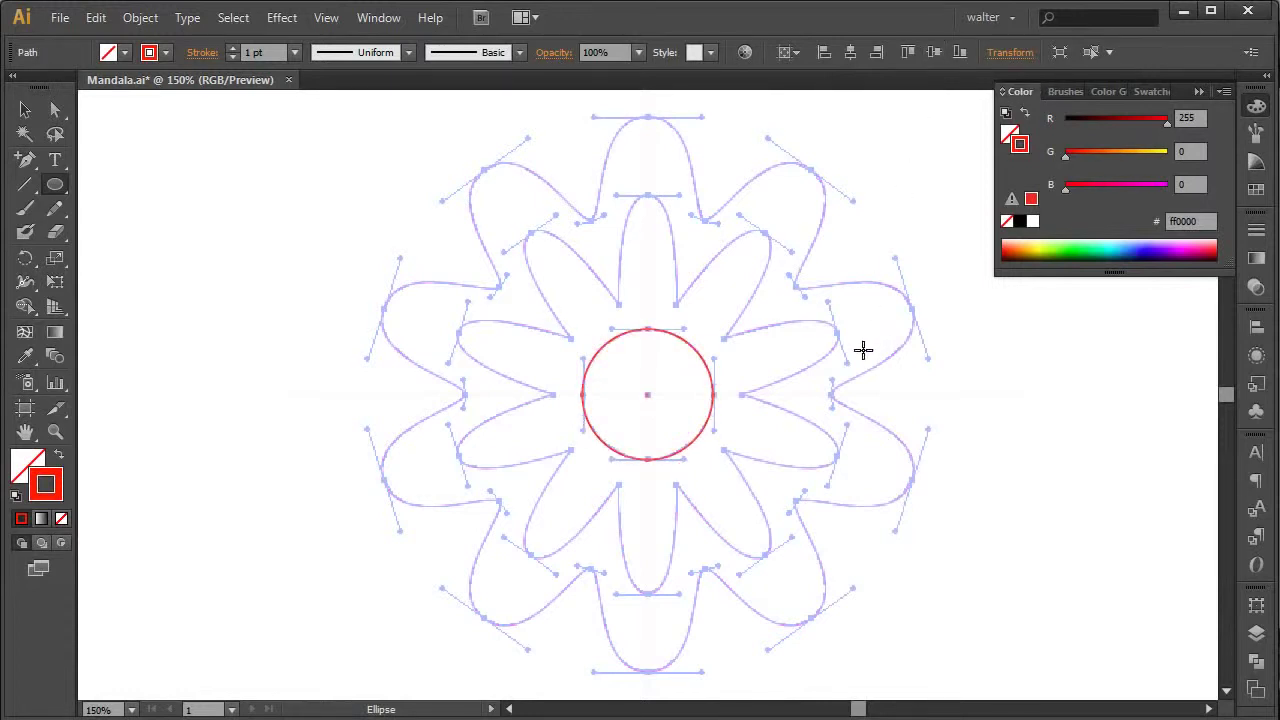
{"action": "key", "text": "v"}
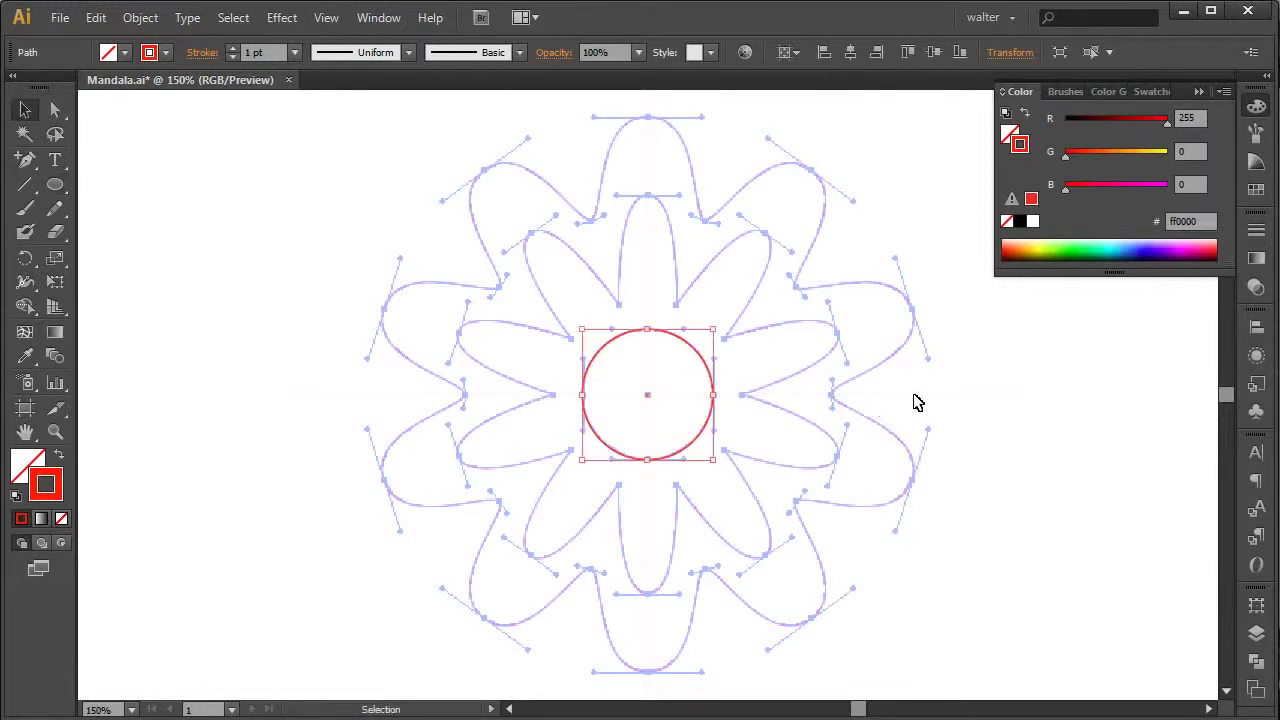
{"action": "left_click", "coordinate": [918, 402]}
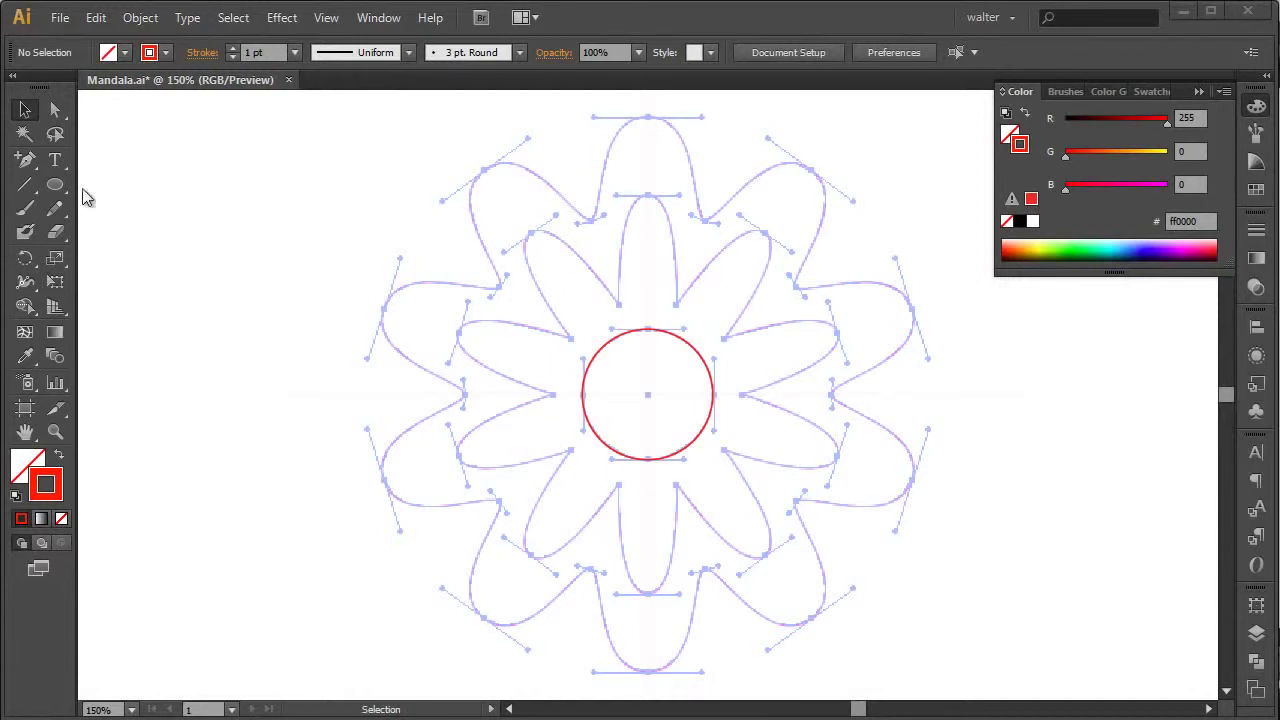
- Draw a 10-point star with radius 1 of 133 px and radius 2 of 63 px, and centre it on the artboard
{"action": "left_click_drag", "start_coordinate": [55, 185], "coordinate": [158, 281]}
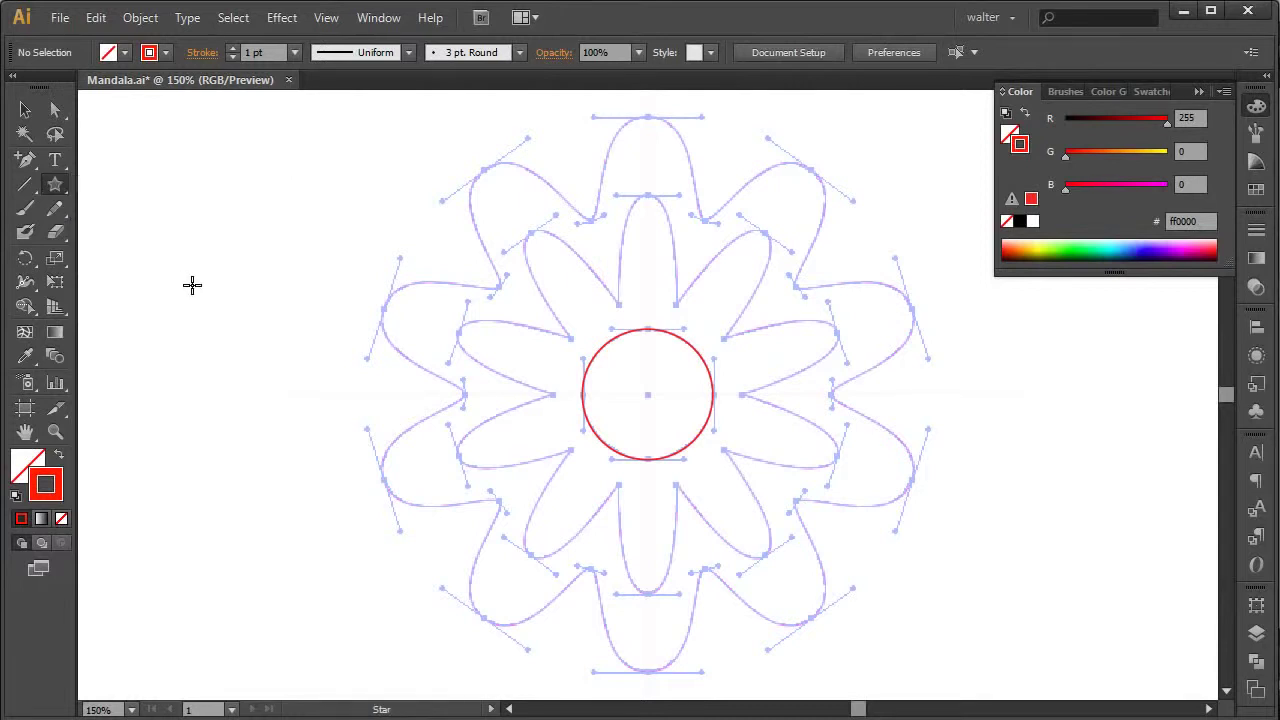
{"action": "left_click", "coordinate": [620, 365]}
{"action": "left_click_drag", "start_coordinate": [974, 459], "coordinate": [904, 464]}
{"action": "type", "text": "133"}
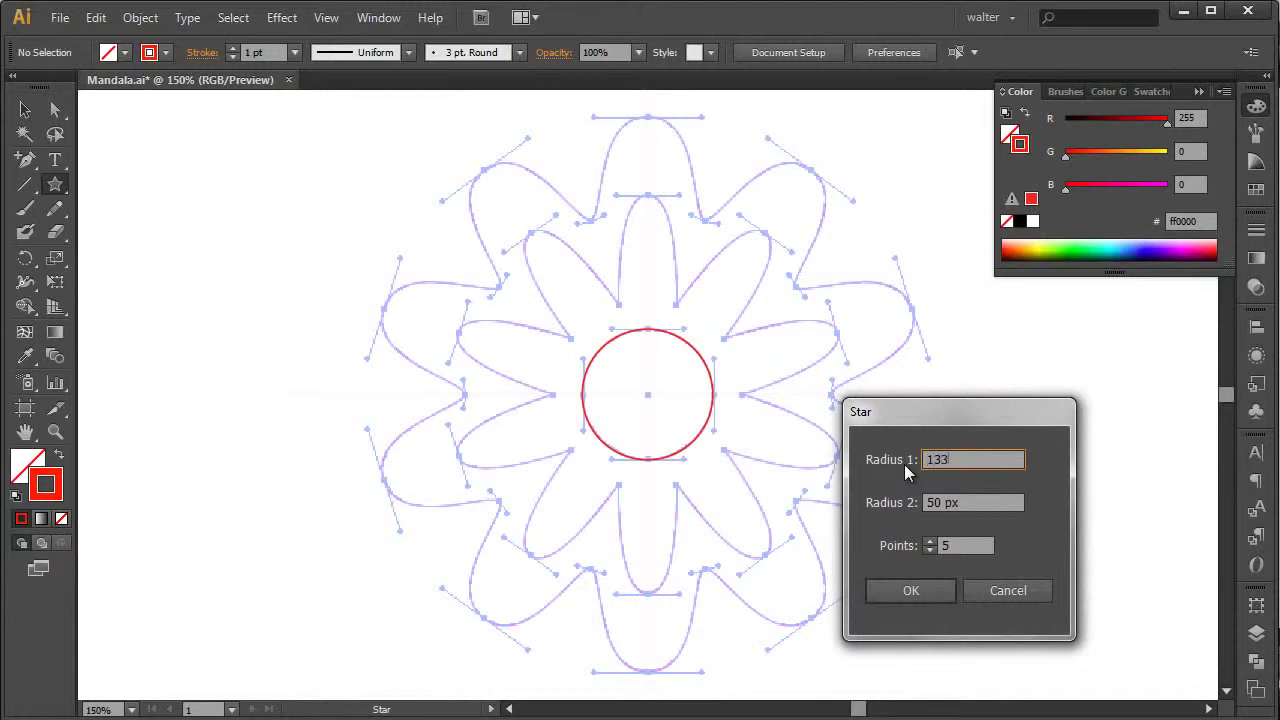
{"action": "key", "text": "Tab"}
{"action": "type", "text": "63"}
{"action": "key", "text": "Tab"}
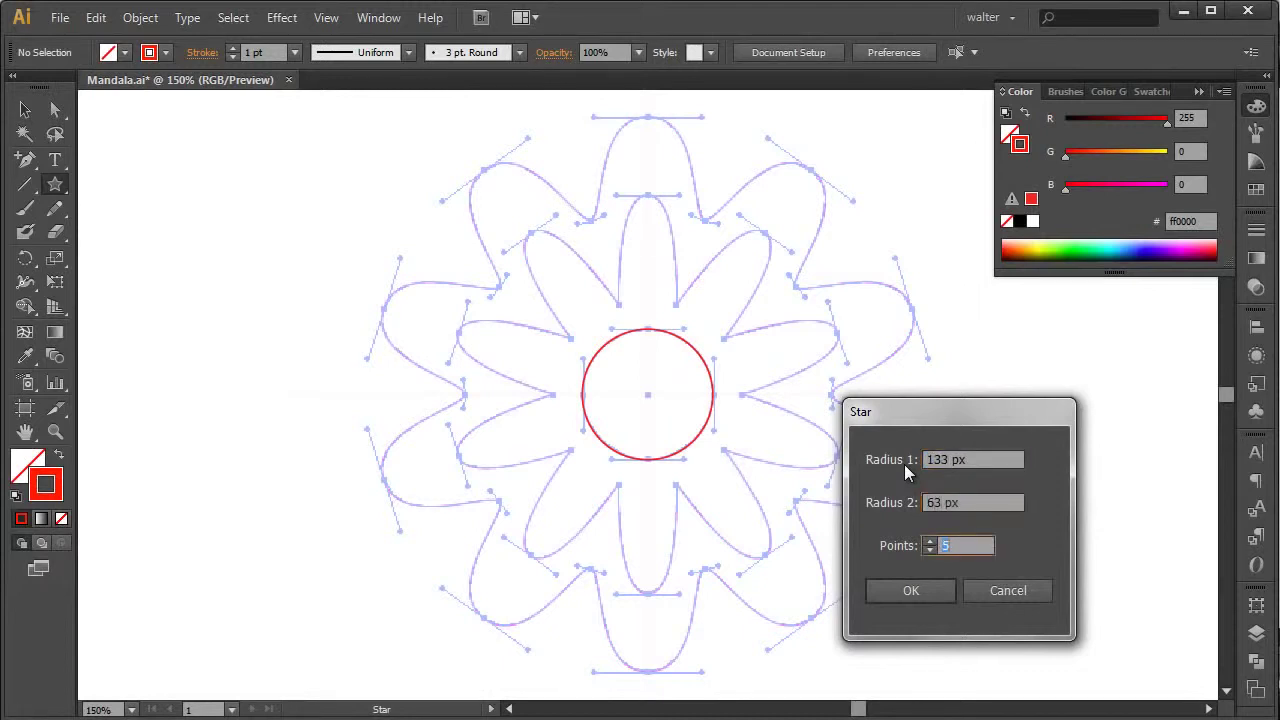
{"action": "type", "text": "10"}
{"action": "key", "text": "Return"}
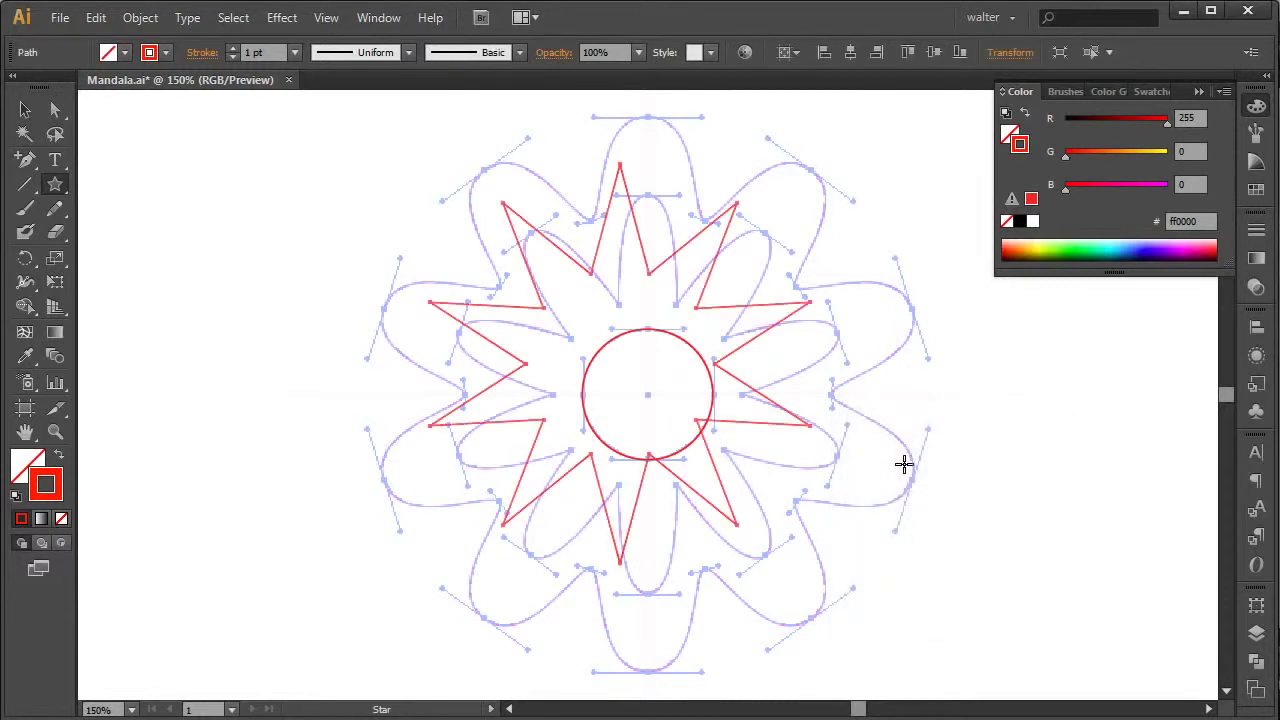
{"action": "left_click", "coordinate": [850, 52]}
{"action": "left_click", "coordinate": [933, 52]}
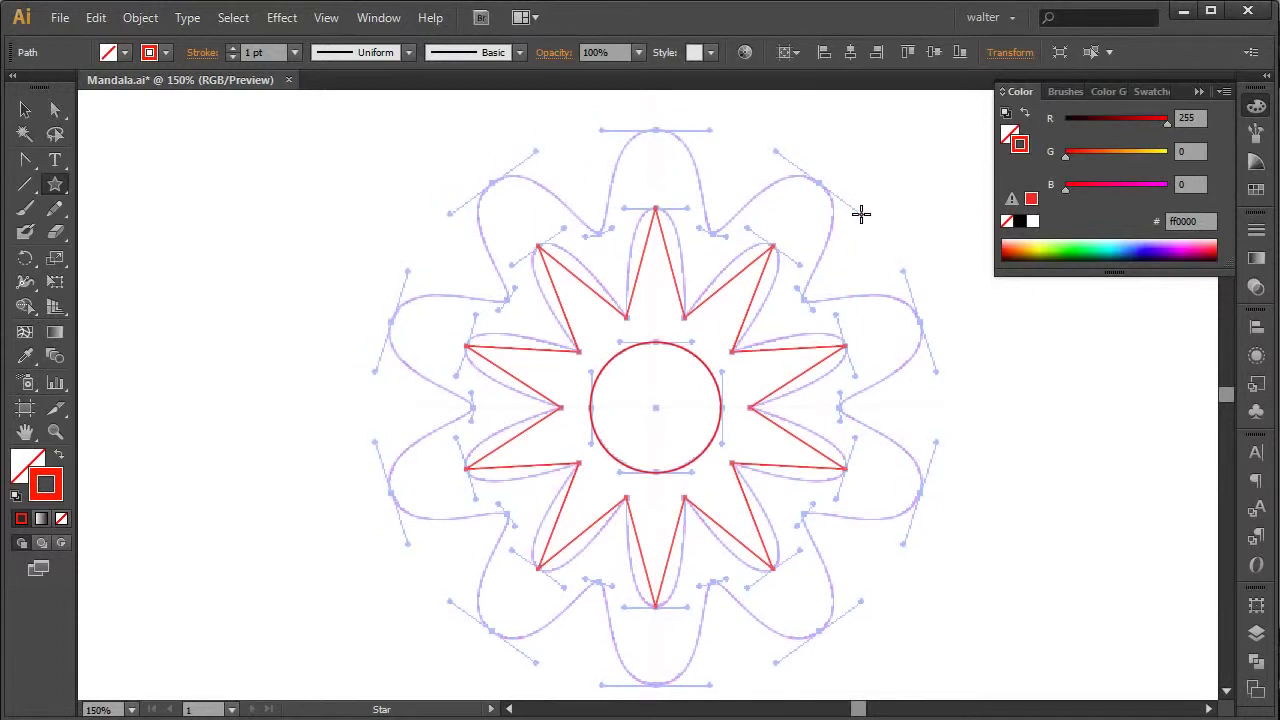
- Isolate the red star and delete all of its anchor points except those forming the top spike
{"action": "key", "text": "v"}
{"action": "double_click", "coordinate": [757, 263]}
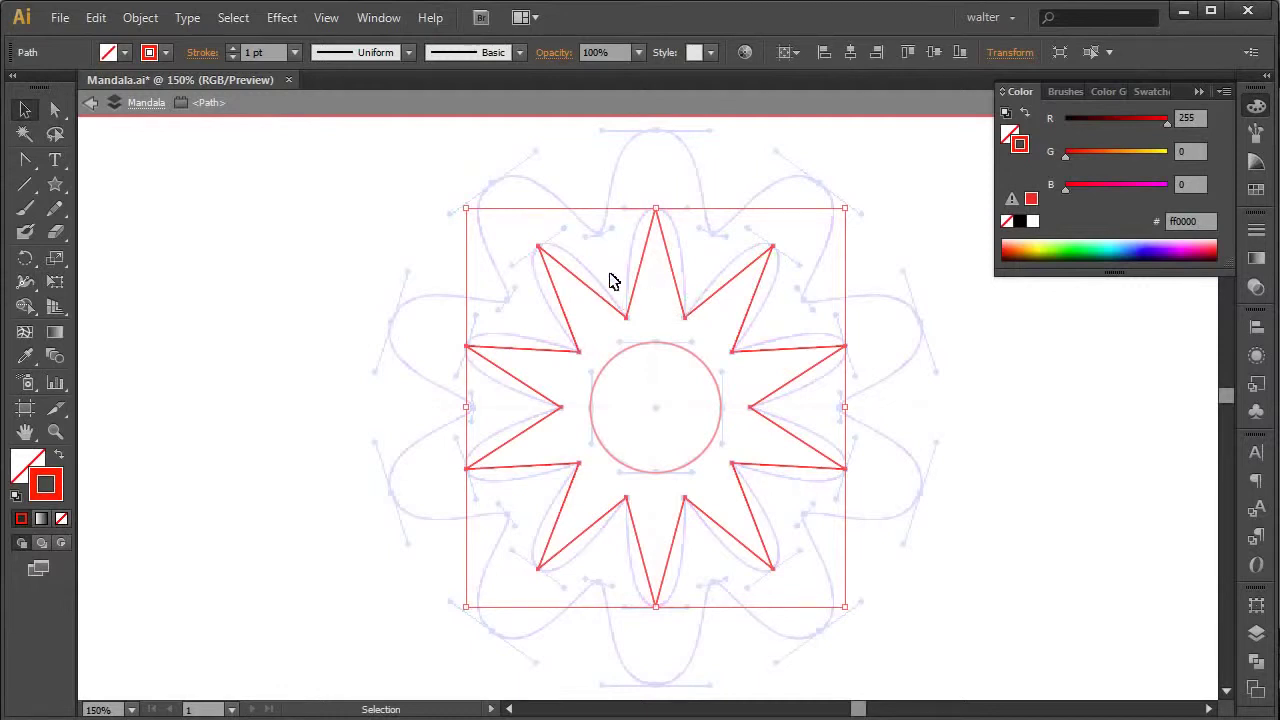
{"action": "left_click_drag", "start_coordinate": [603, 261], "coordinate": [708, 470]}
{"action": "key", "text": "a"}
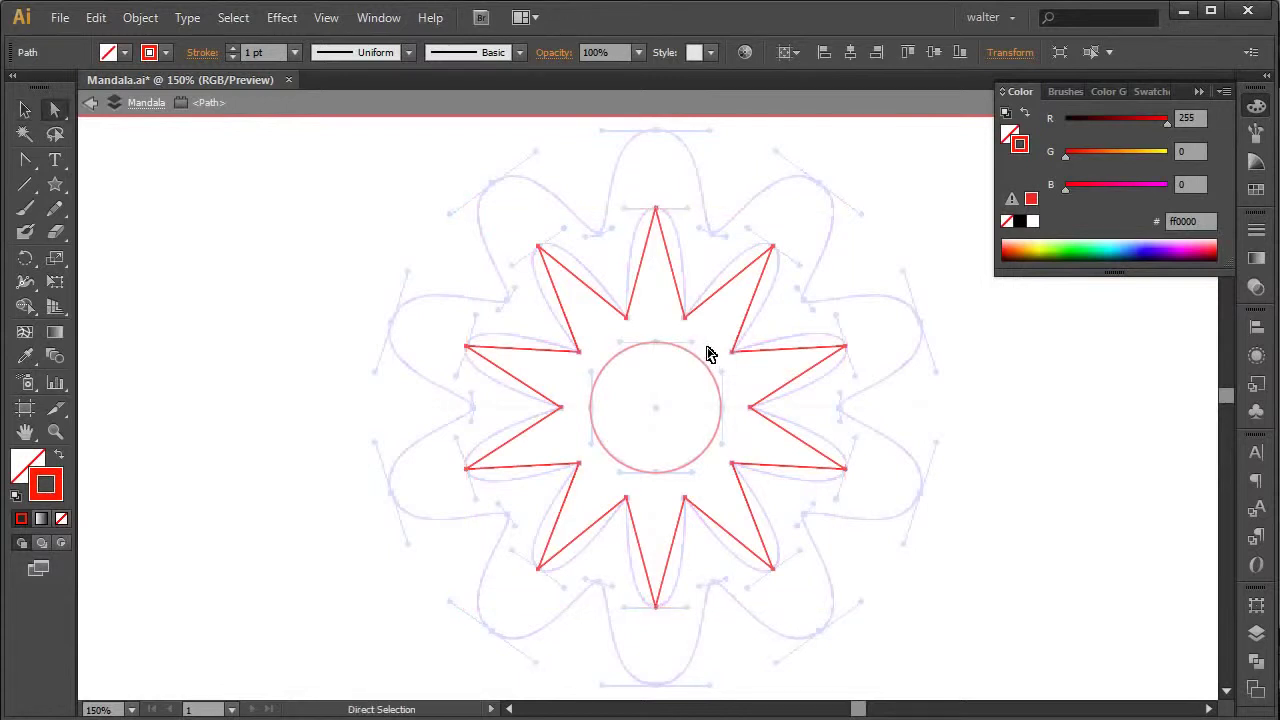
{"action": "left_click_drag", "start_coordinate": [766, 273], "coordinate": [723, 208]}
{"action": "left_click_drag", "start_coordinate": [788, 312], "coordinate": [930, 628]}
{"action": "key", "text": "Delete"}
{"action": "left_click_drag", "start_coordinate": [784, 412], "coordinate": [400, 654]}
{"action": "key", "text": "Delete"}
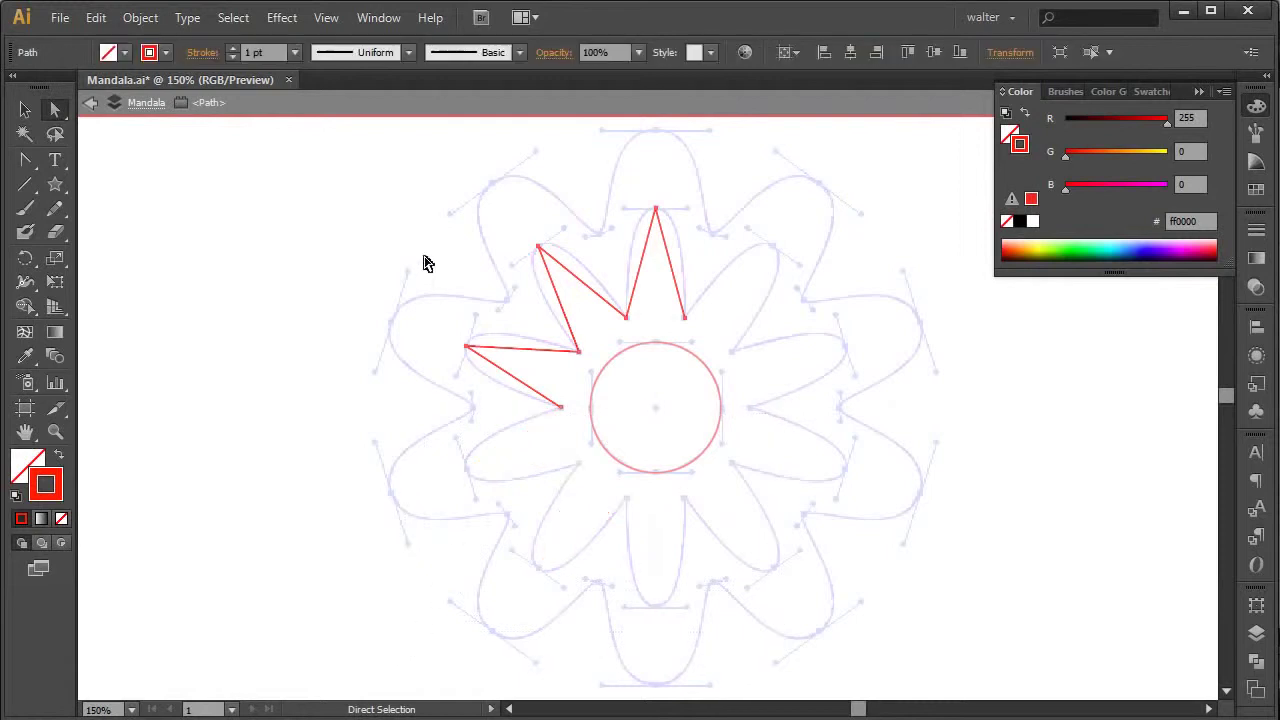
{"action": "left_click_drag", "start_coordinate": [388, 177], "coordinate": [612, 520]}
{"action": "key", "text": "Delete"}
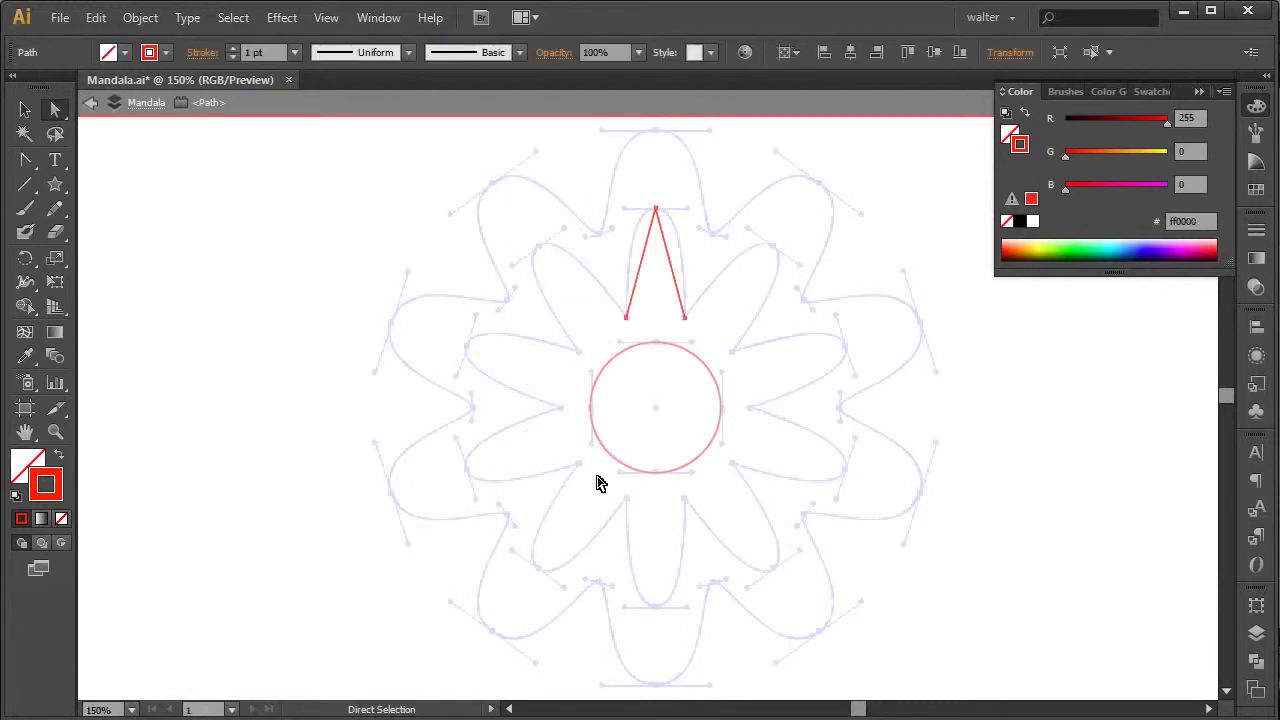
- Exit isolation mode and convert the spike's tip to a smooth point with horizontal handles matching the template's inner petal
{"action": "key", "text": "v"}
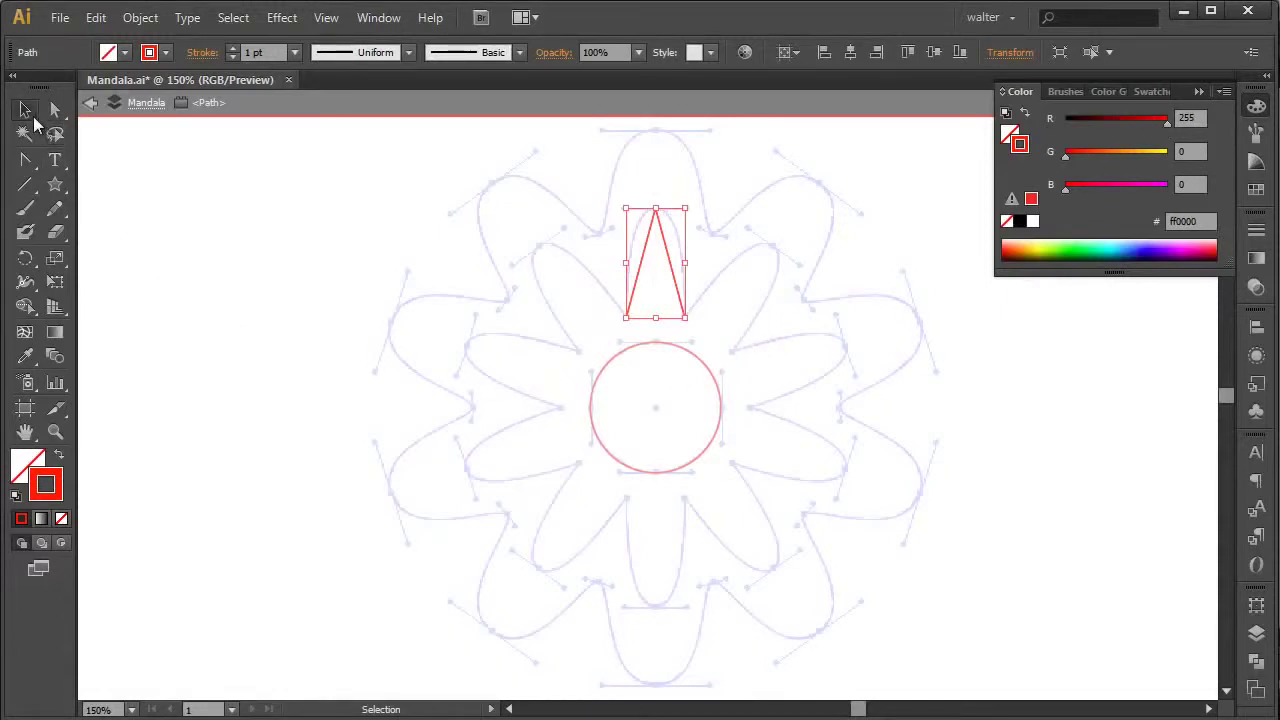
{"action": "double_click", "coordinate": [294, 262]}
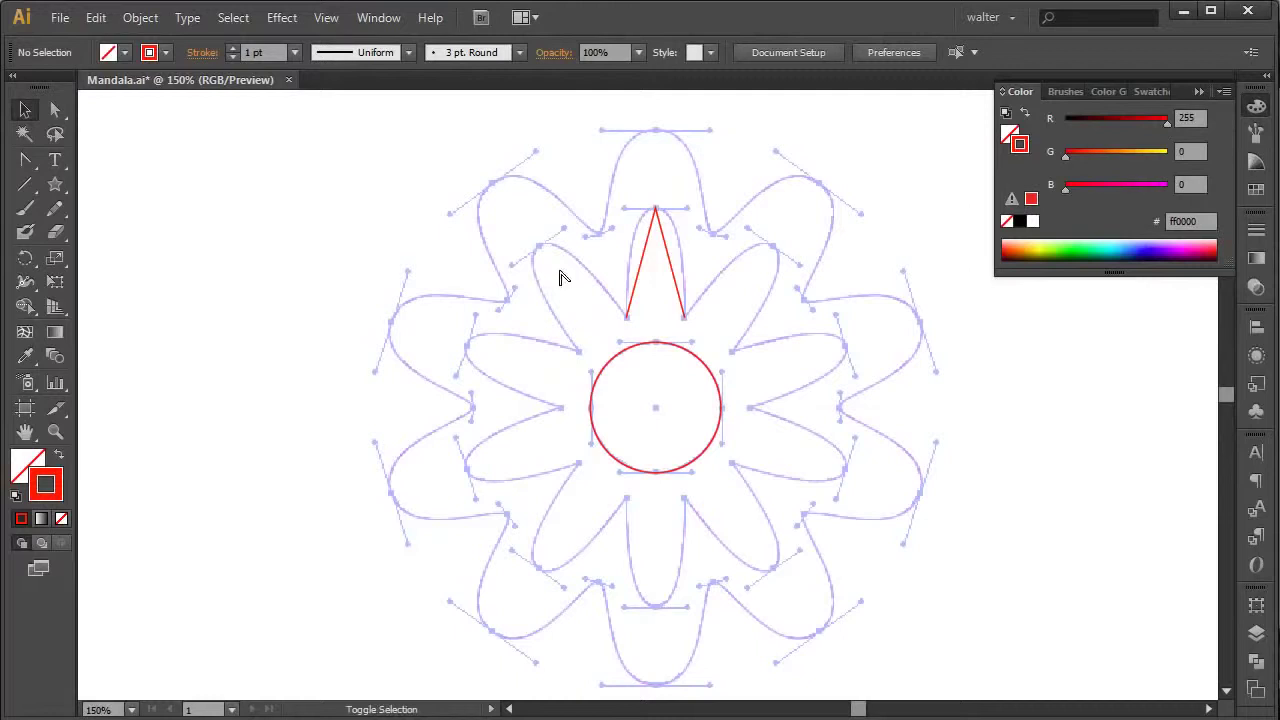
{"action": "key", "text": "shift+c"}
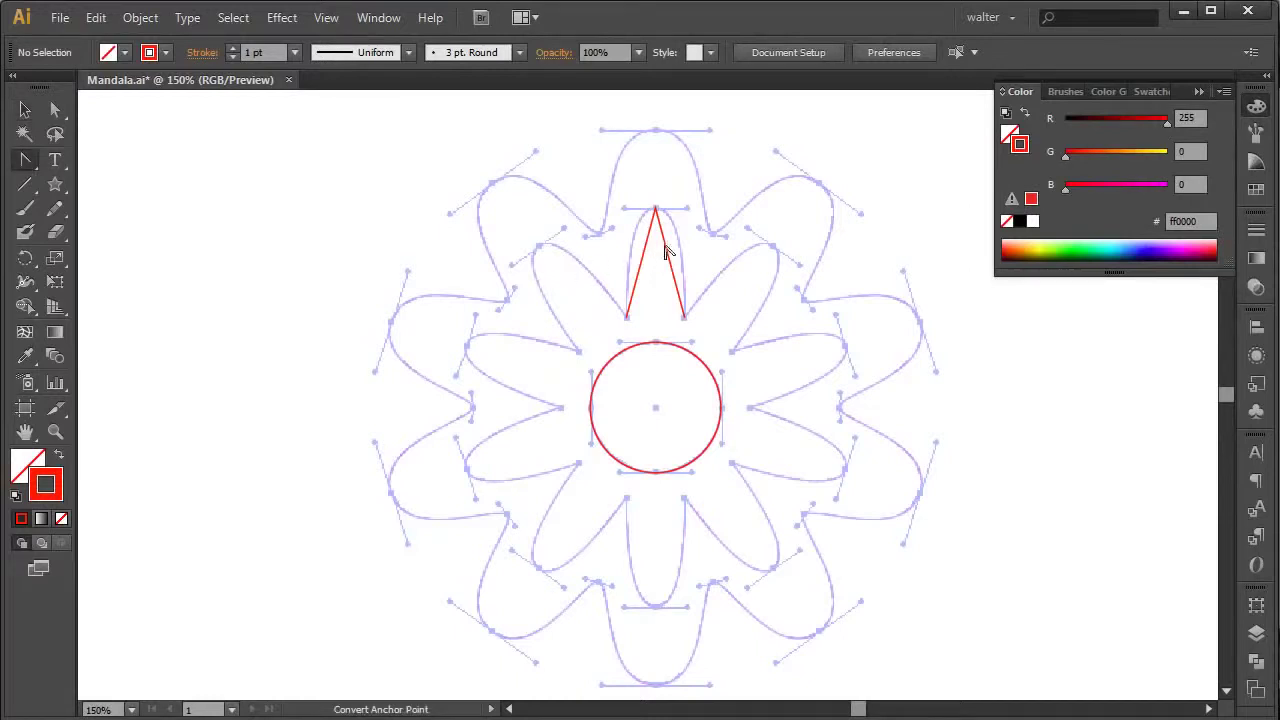
{"action": "left_click_drag", "start_coordinate": [657, 209], "coordinate": [688, 214]}
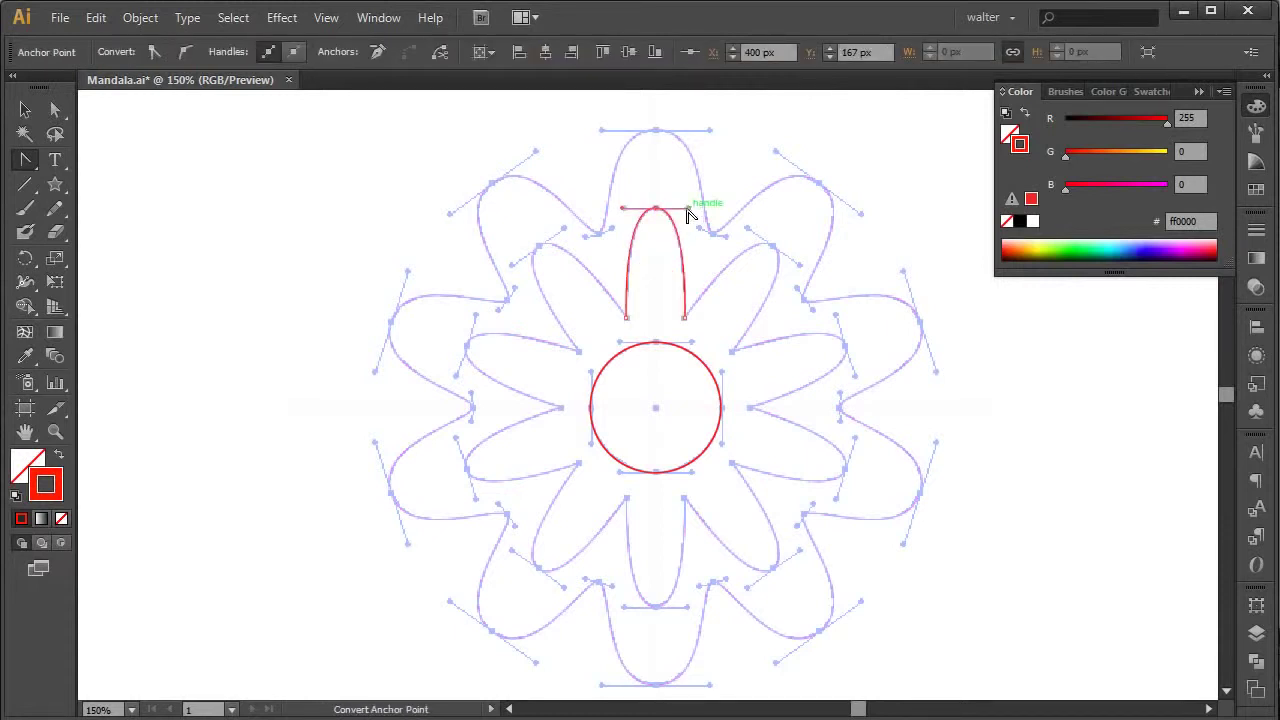
- Draw a vertical line about 96 px long from the circle's centre up into the petal, and group it with the petal
{"action": "left_click", "coordinate": [25, 188]}
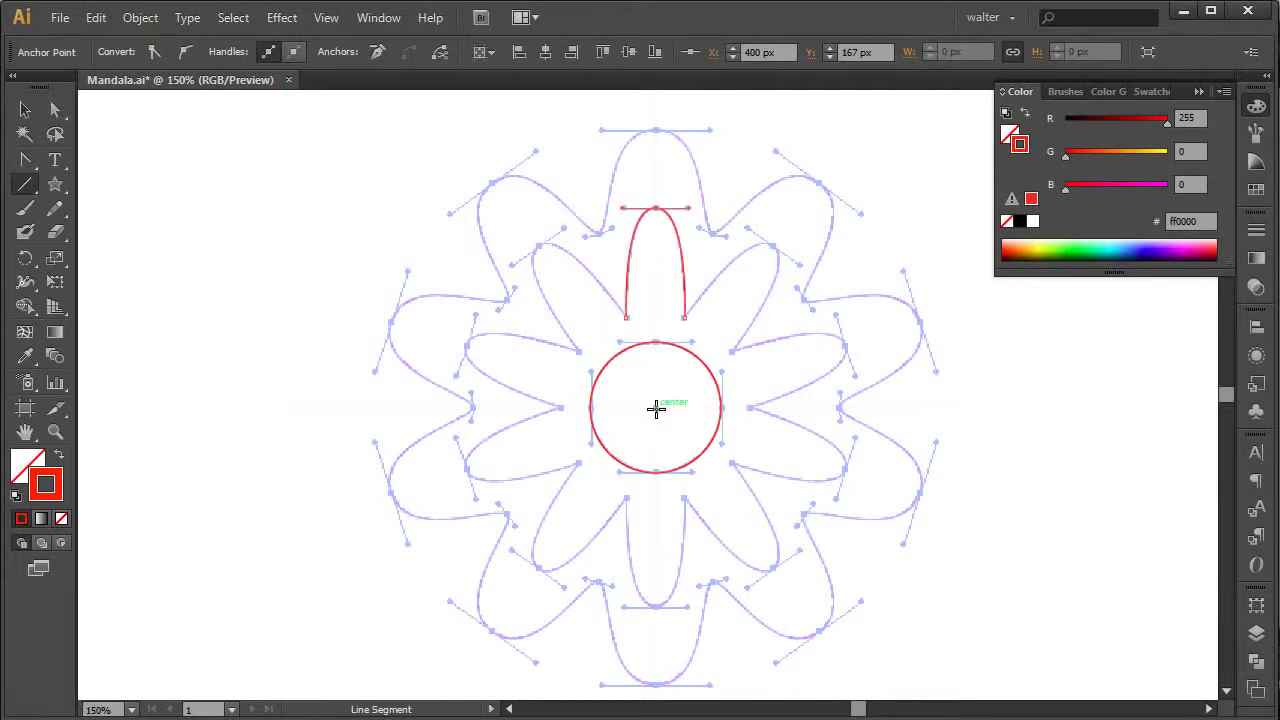
{"action": "left_click", "coordinate": [326, 18]}
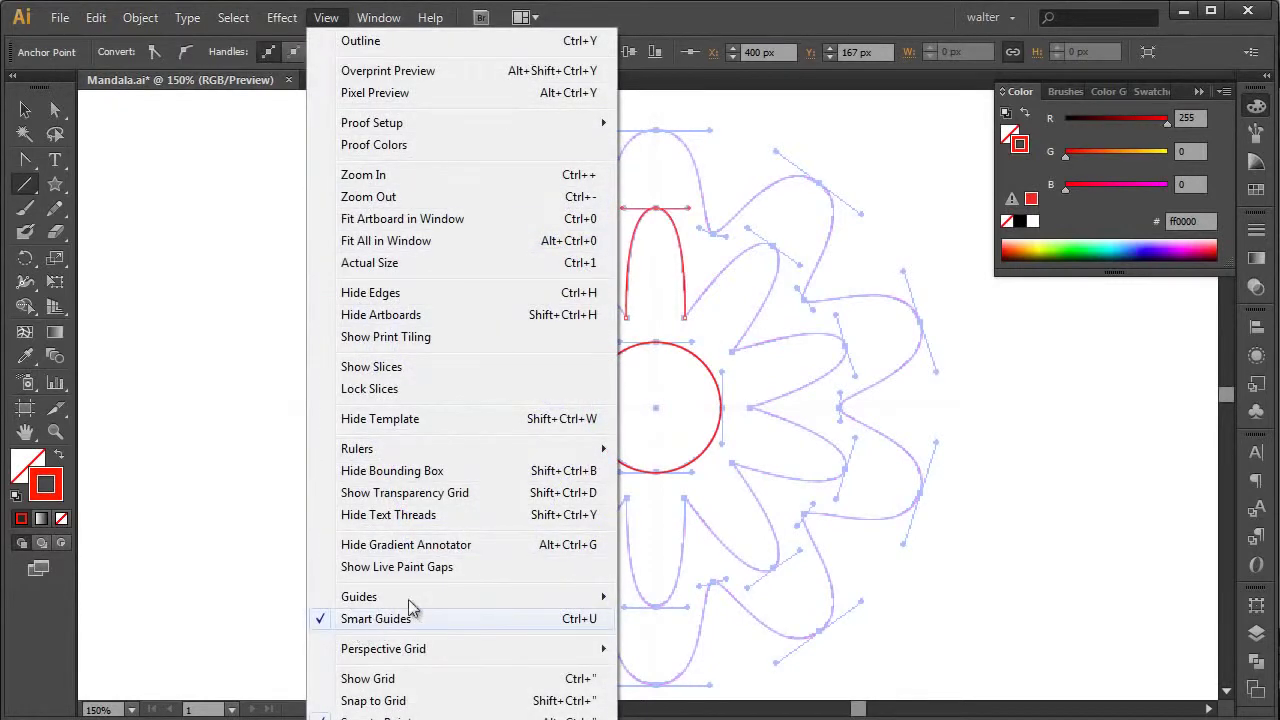
{"action": "left_click", "coordinate": [843, 414]}
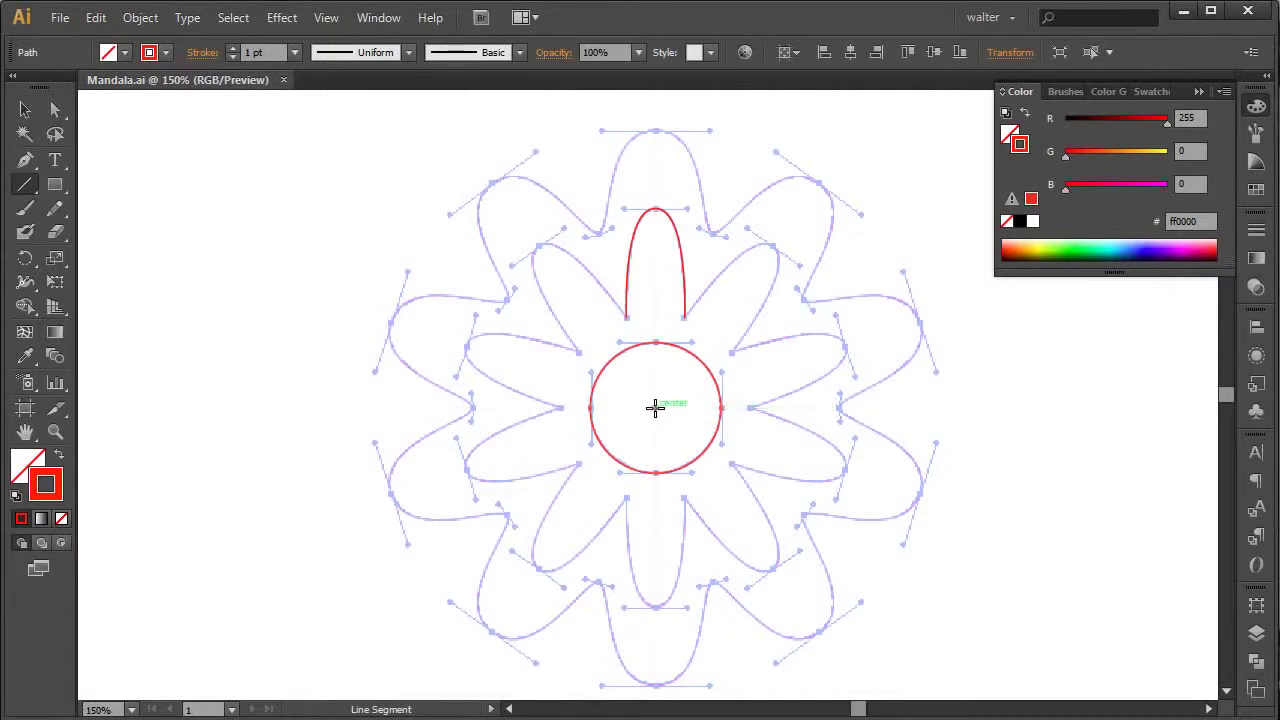
{"action": "left_click_drag", "start_coordinate": [655, 407], "coordinate": [655, 262]}
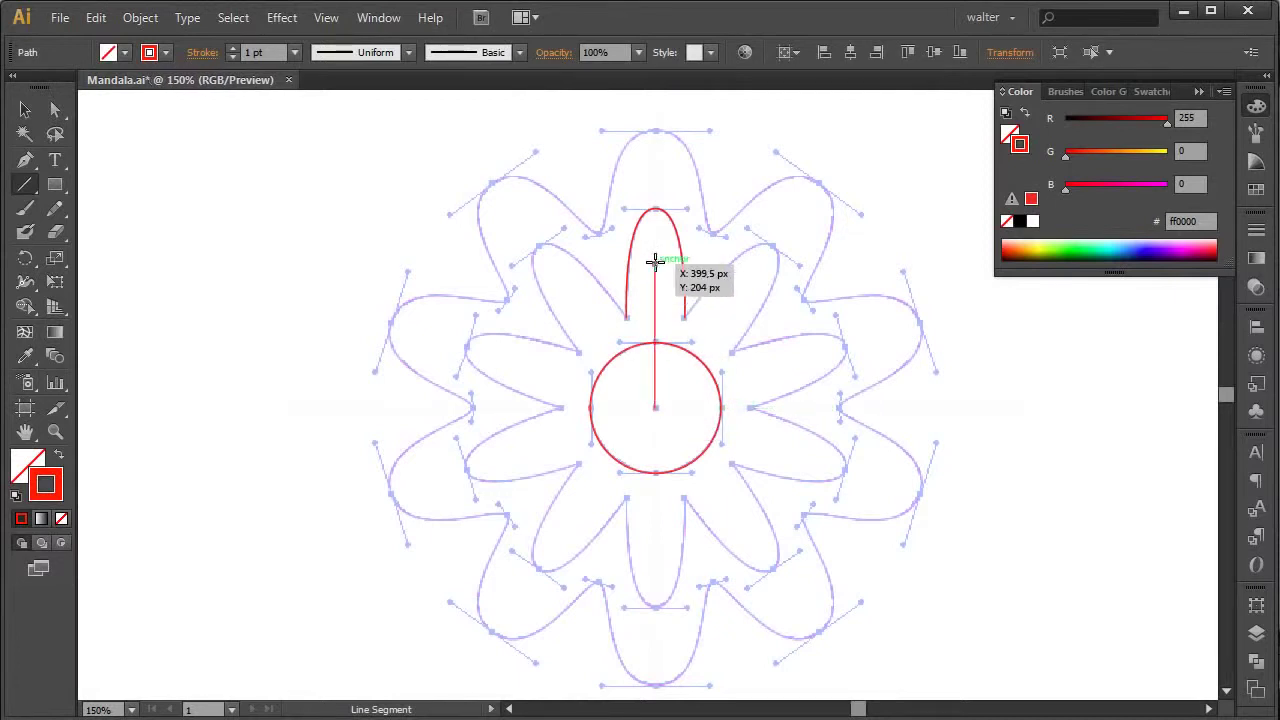
{"action": "key", "text": "v"}
{"action": "key", "text": "a"}
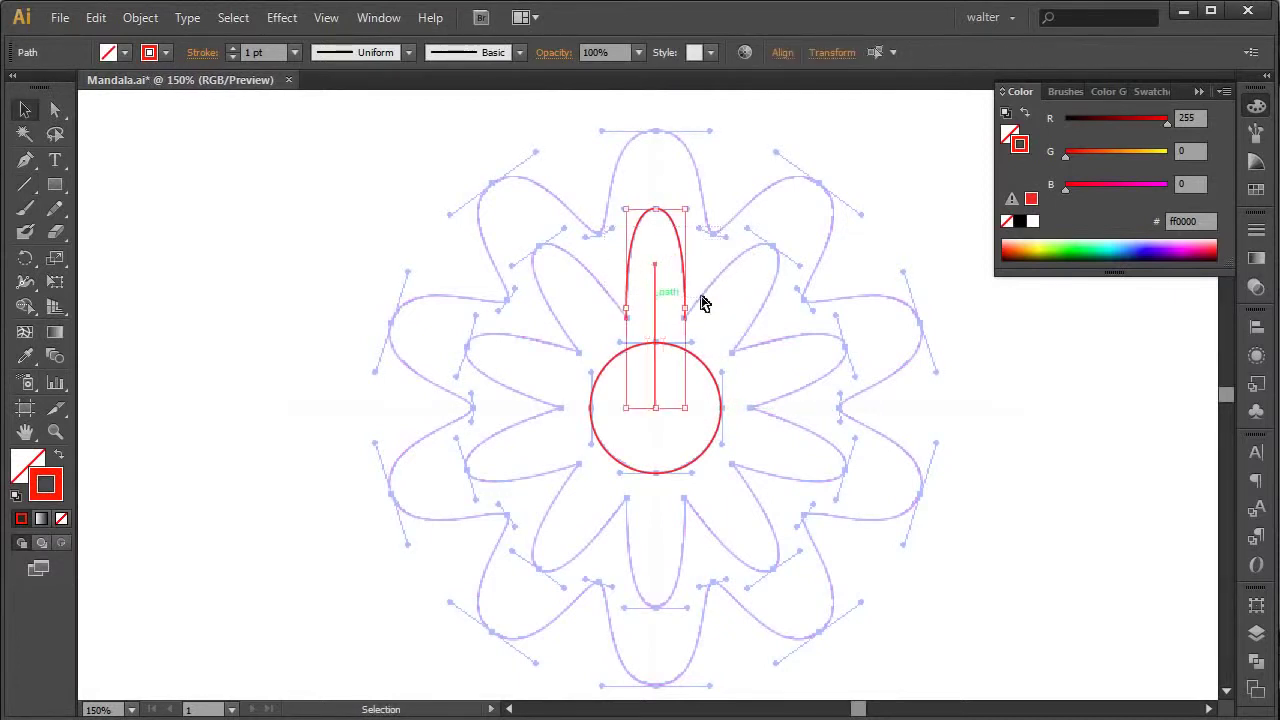
{"action": "key", "text": "ctrl+g"}
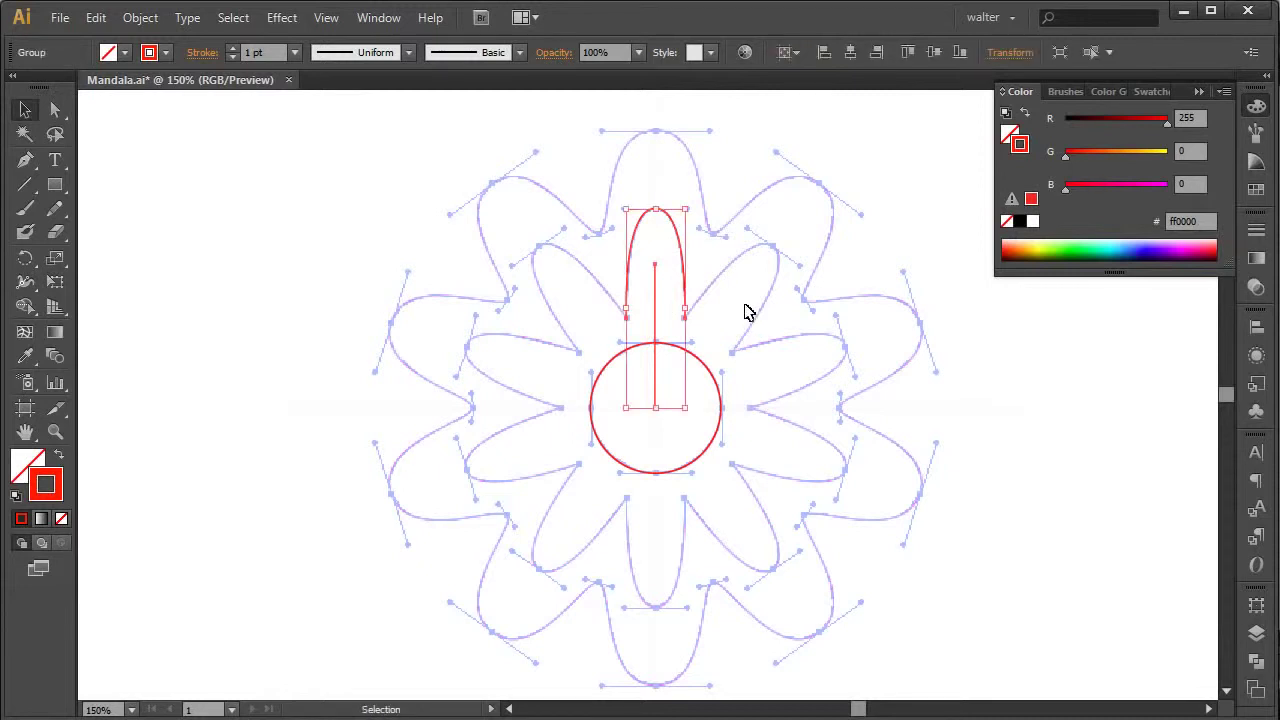
- Apply a Transform effect to the group with a 36° angle, bottom-centre reference point and enough copies for ten petals, and deselect it
{"action": "left_click", "coordinate": [281, 20]}
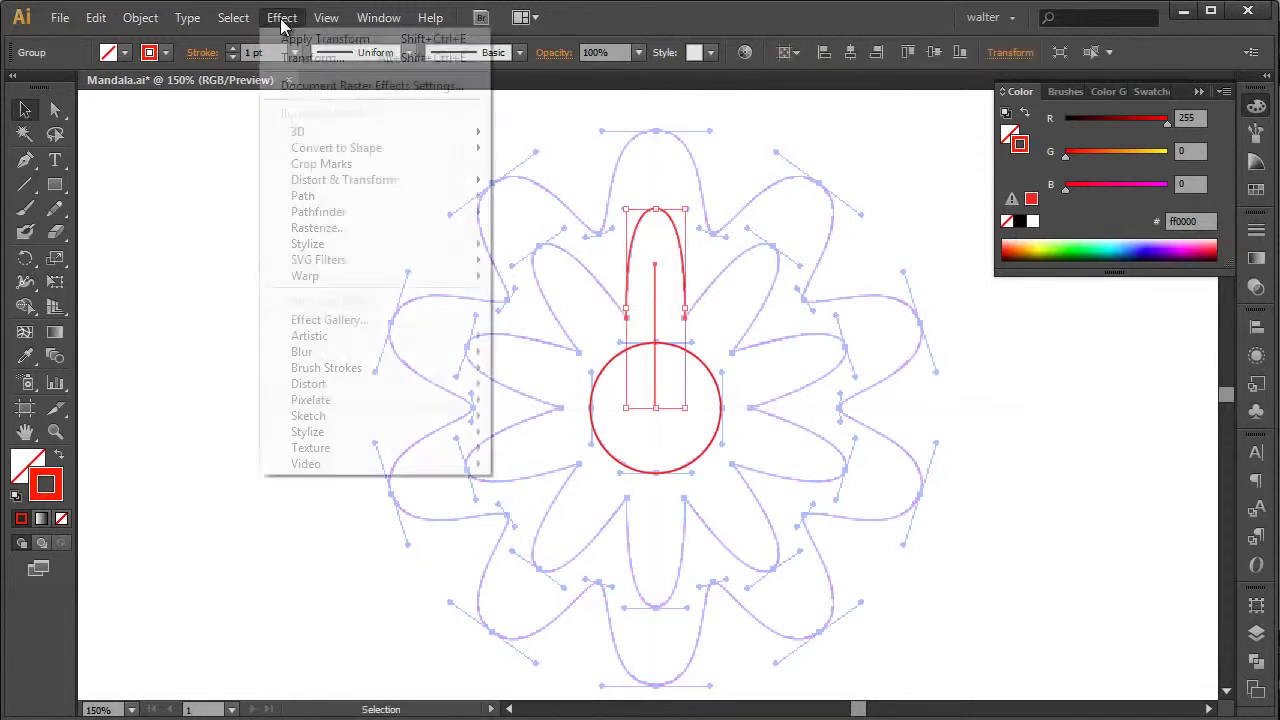
{"action": "mouse_move", "coordinate": [305, 185]}
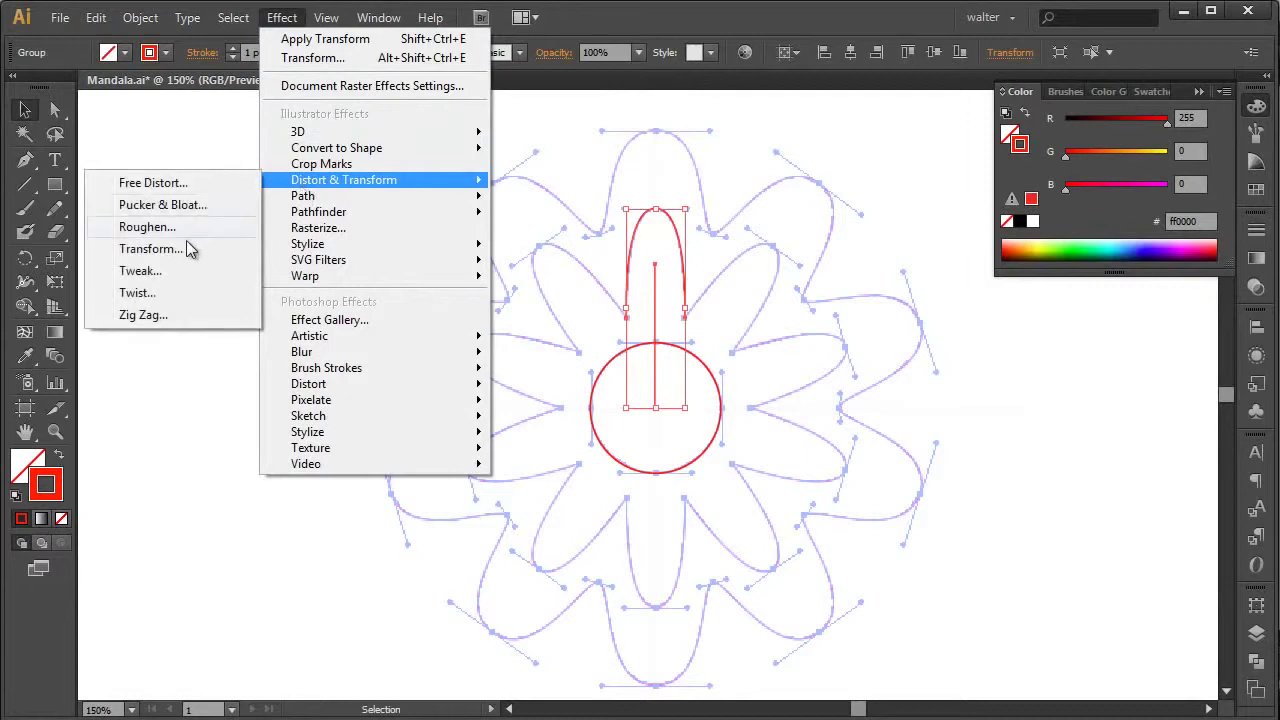
{"action": "left_click", "coordinate": [150, 249]}
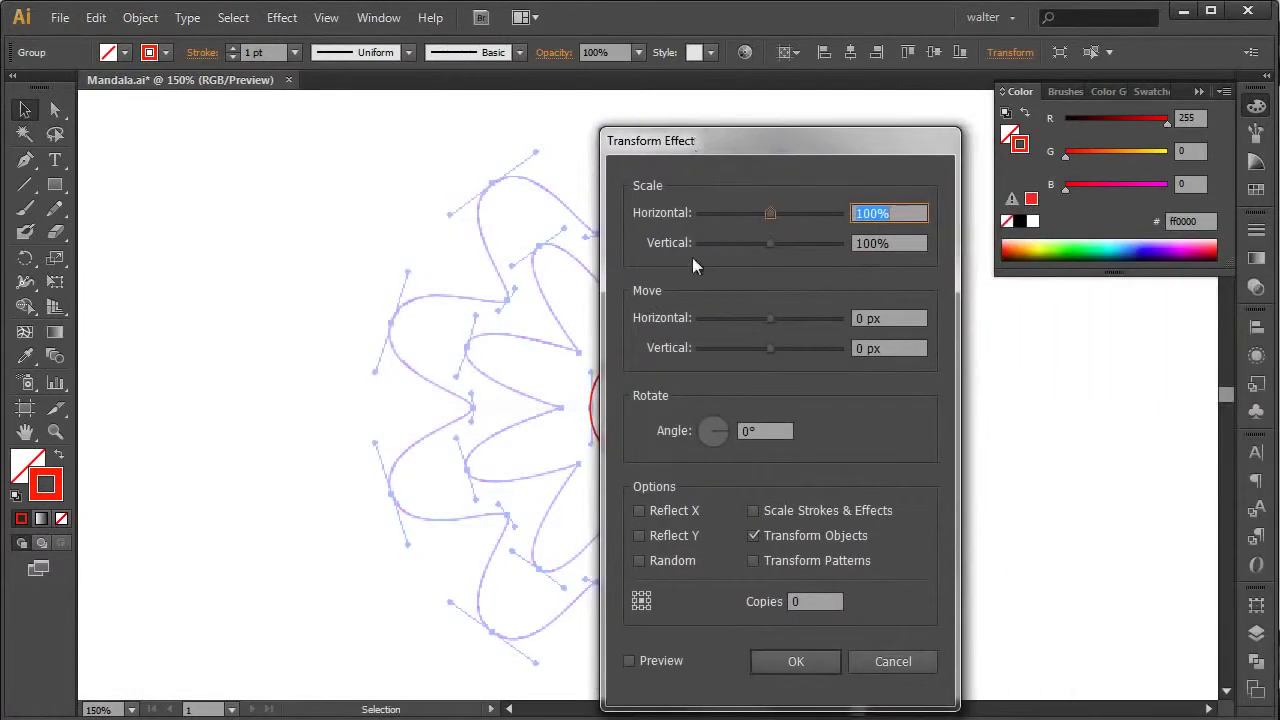
{"action": "left_click", "coordinate": [629, 661]}
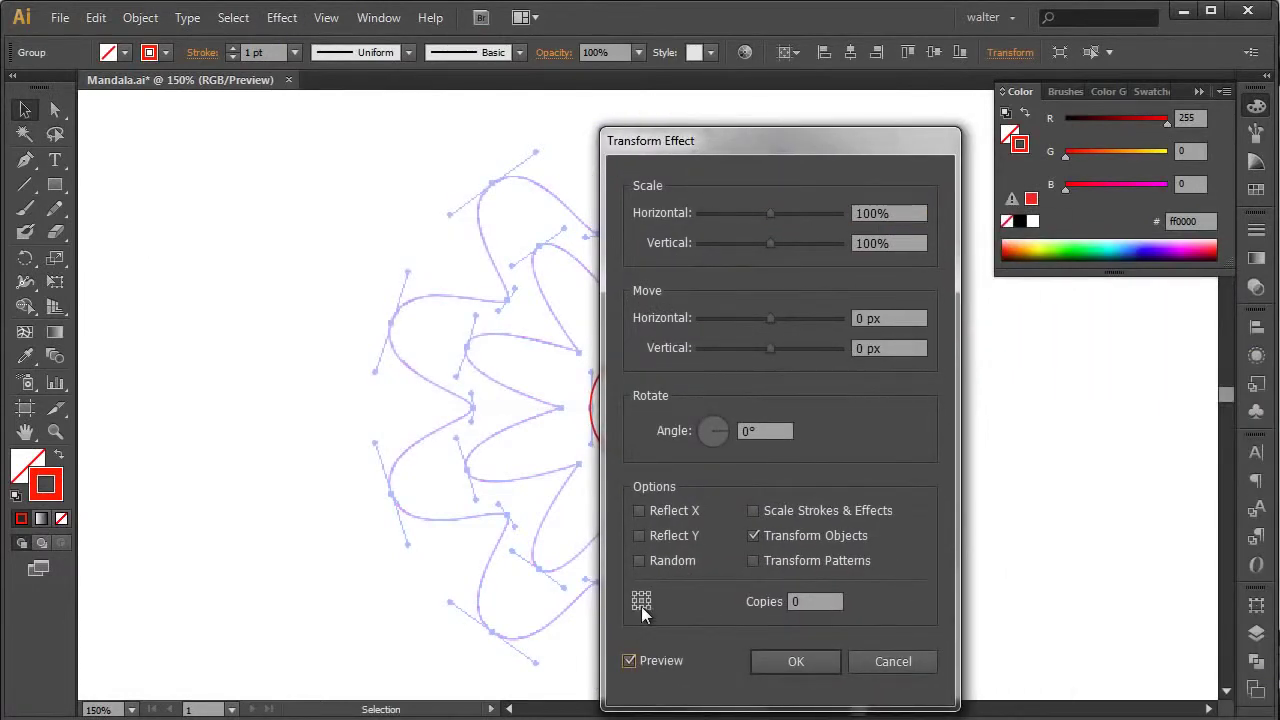
{"action": "left_click", "coordinate": [765, 431]}
{"action": "type", "text": "36"}
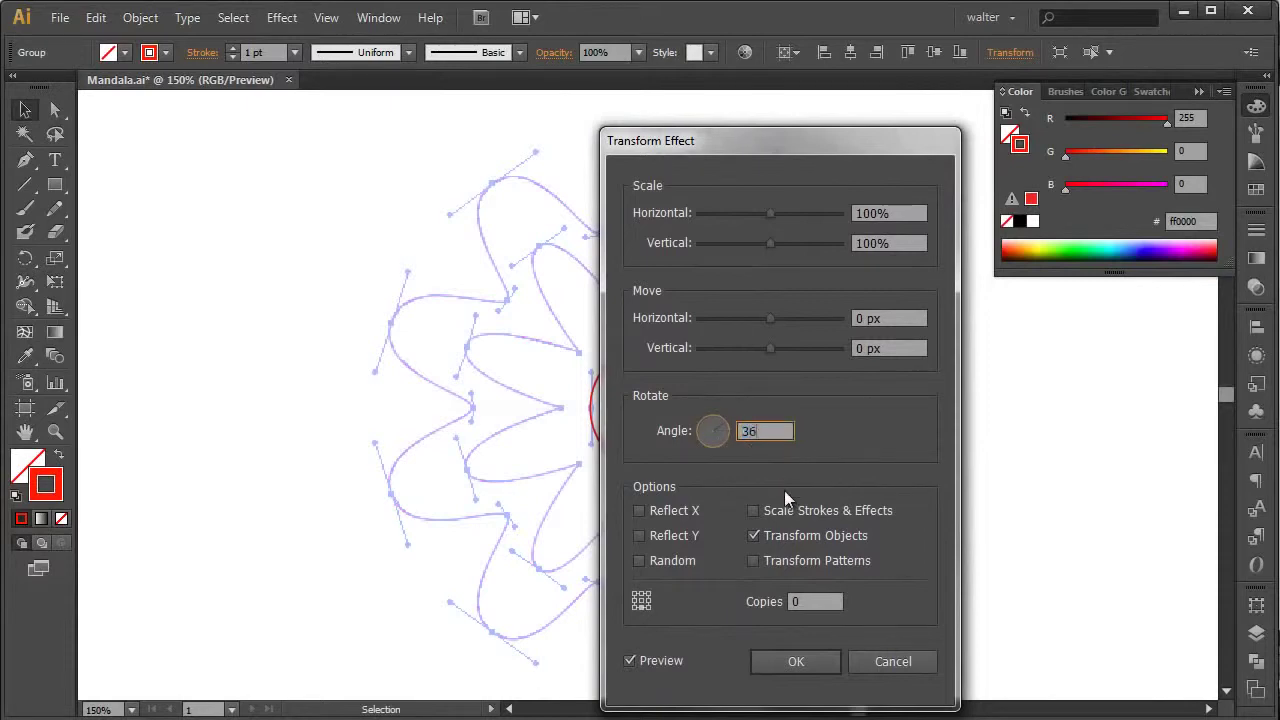
{"action": "key", "text": "Tab"}
{"action": "left_click", "coordinate": [803, 663]}
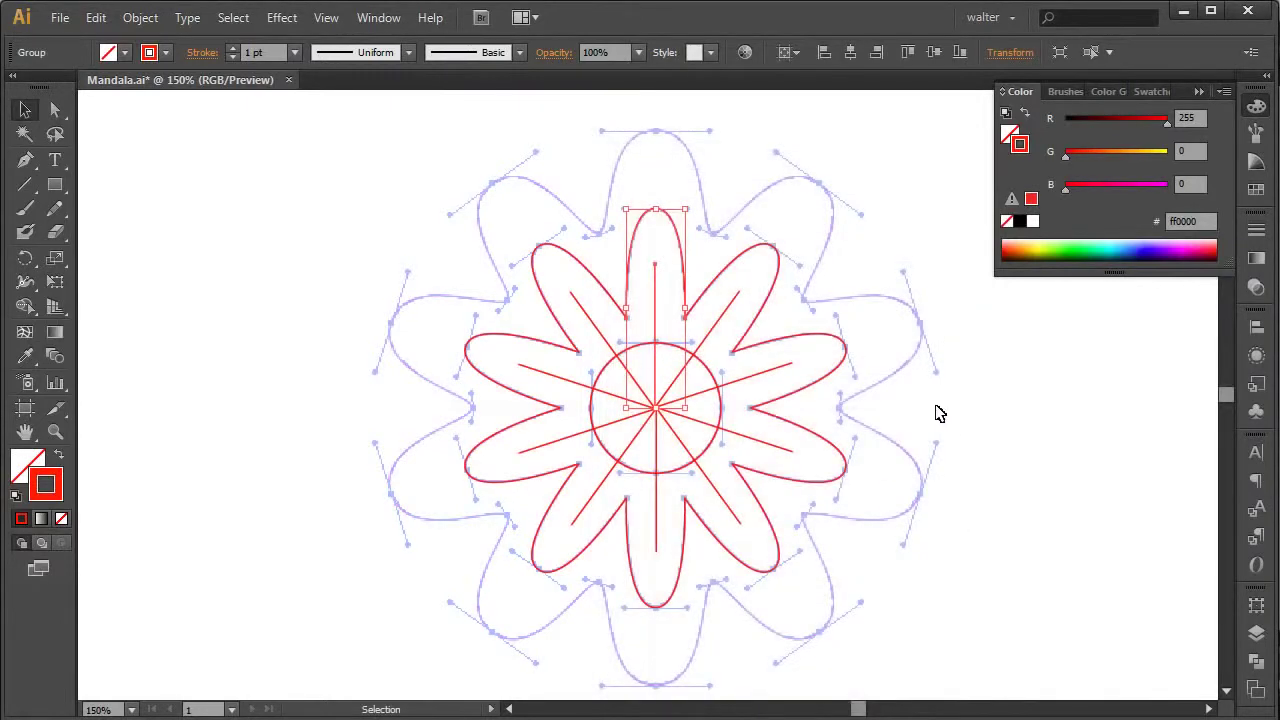
{"action": "left_click", "coordinate": [938, 418]}
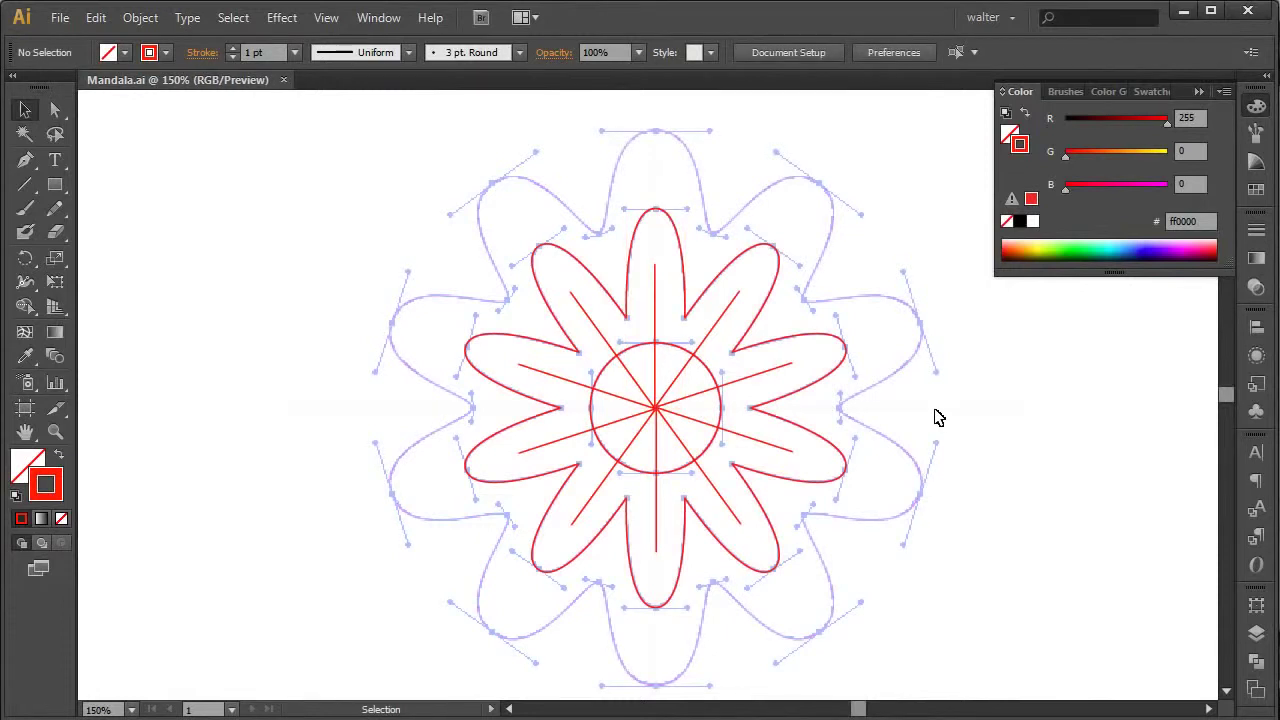
- Examine the live effect listed in the petal group's appearance
{"action": "left_click", "coordinate": [1252, 110]}
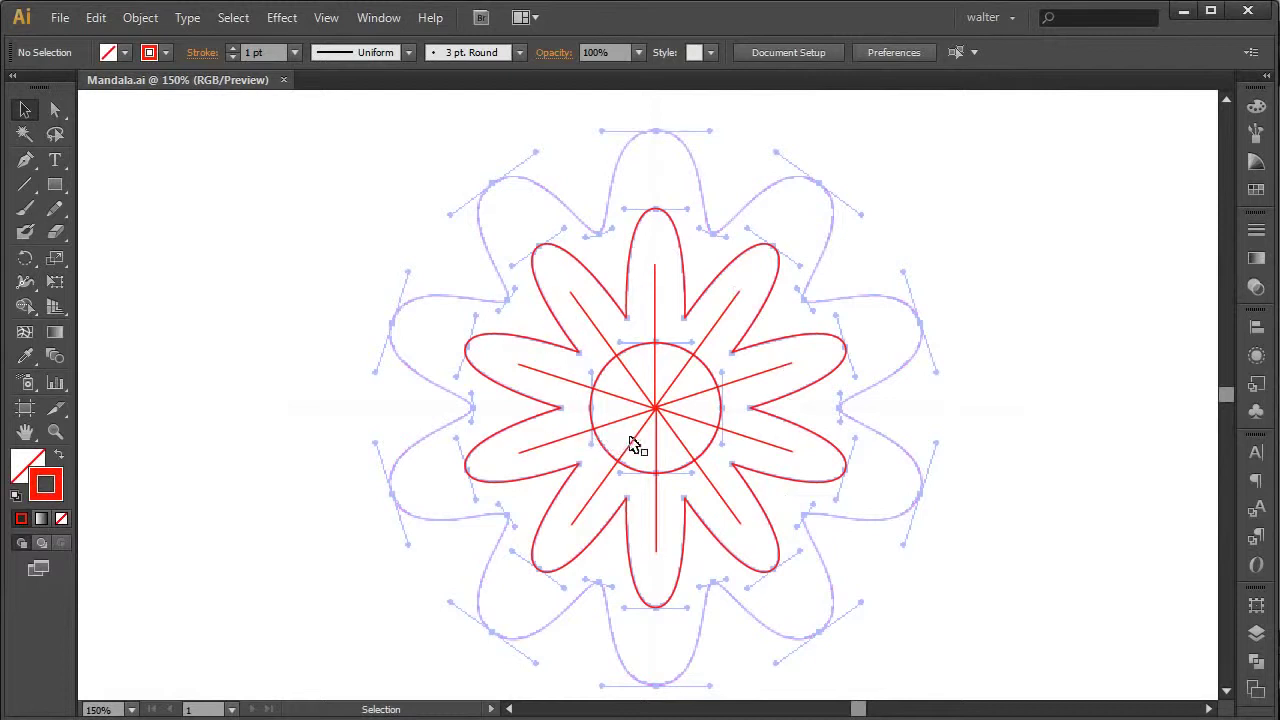
{"action": "left_click", "coordinate": [677, 232]}
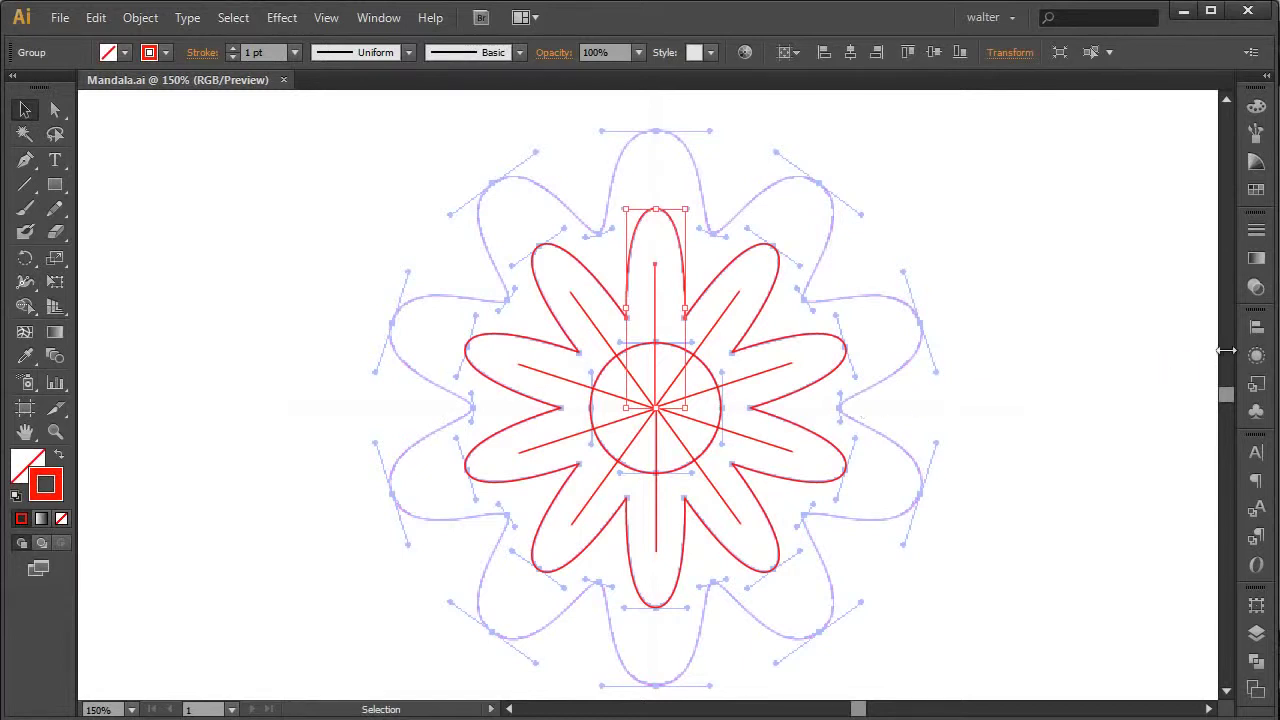
{"action": "left_click", "coordinate": [1256, 355]}
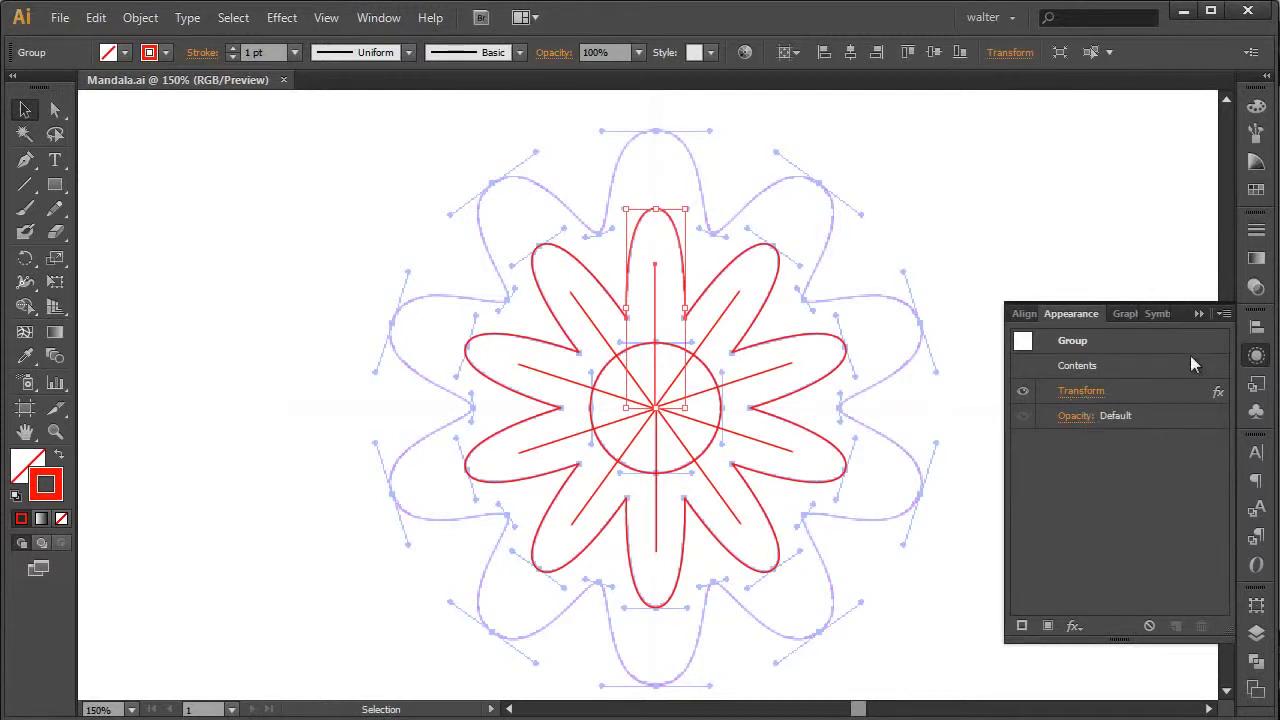
{"action": "left_click", "coordinate": [1256, 355]}
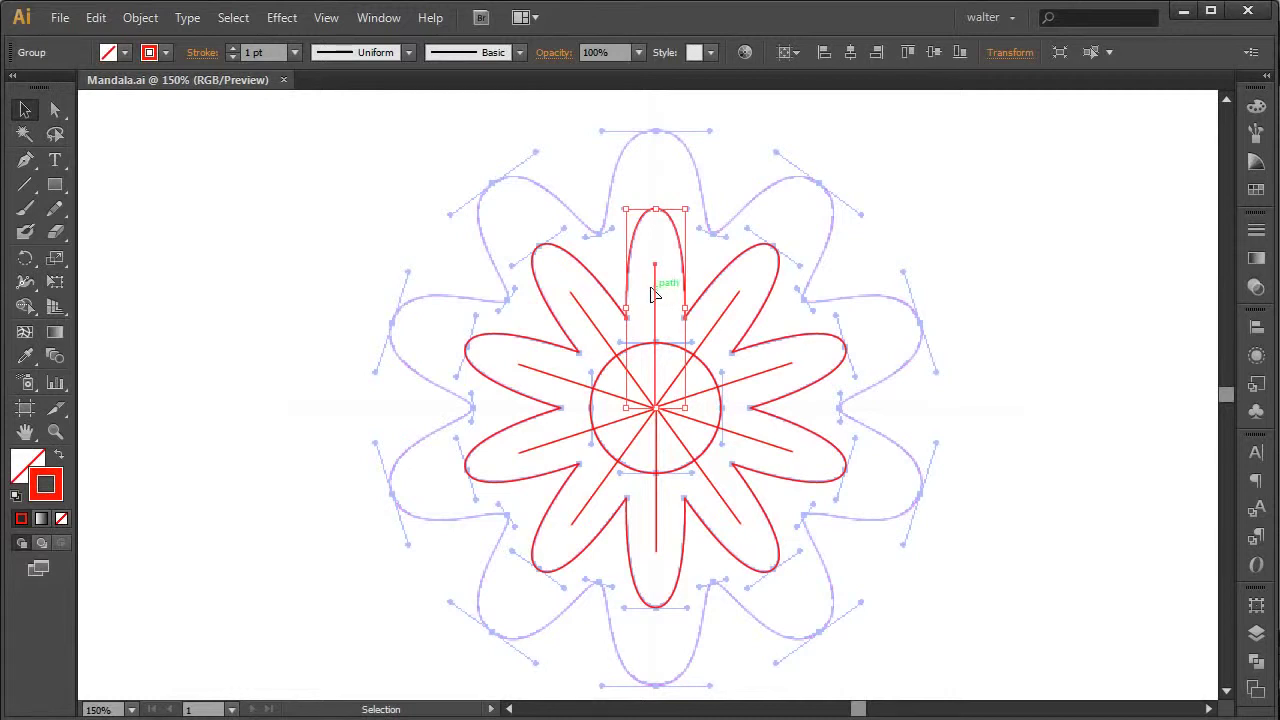
- Select only the vertical centre line inside the group, set its stroke to none, and deselect it
{"action": "key", "text": "a"}
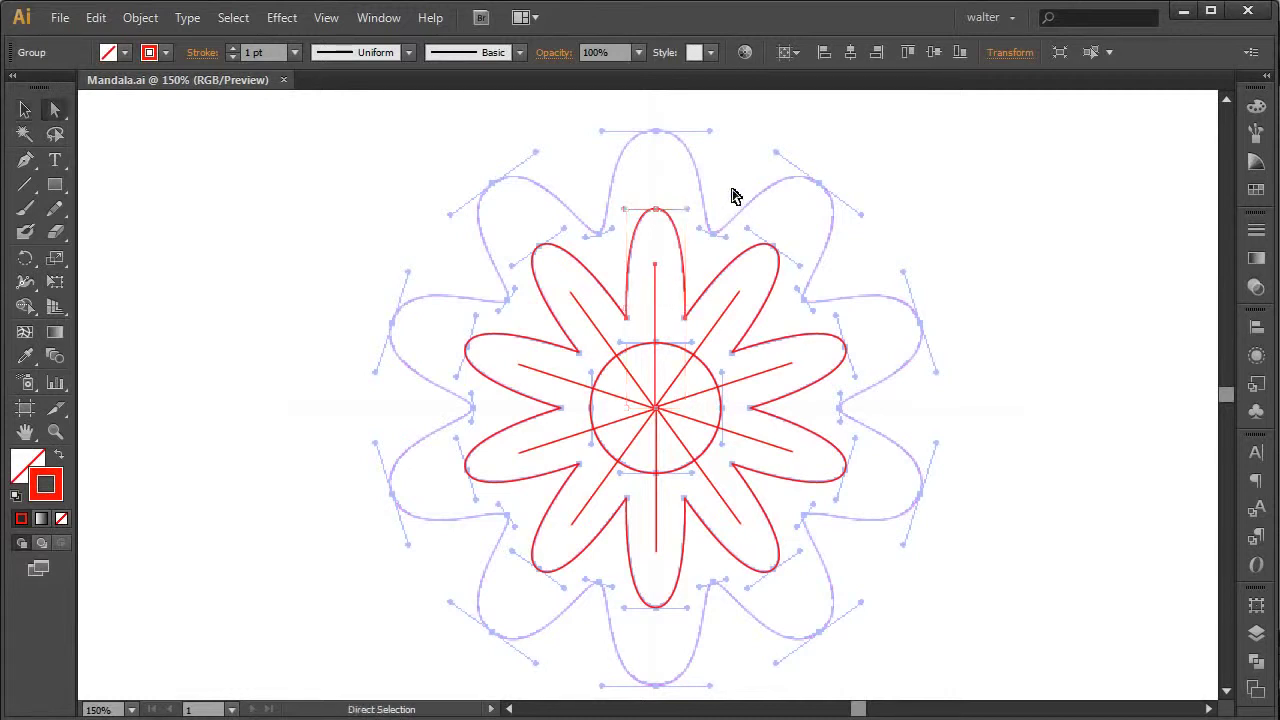
{"action": "left_click", "coordinate": [733, 195]}
{"action": "left_click", "coordinate": [658, 300]}
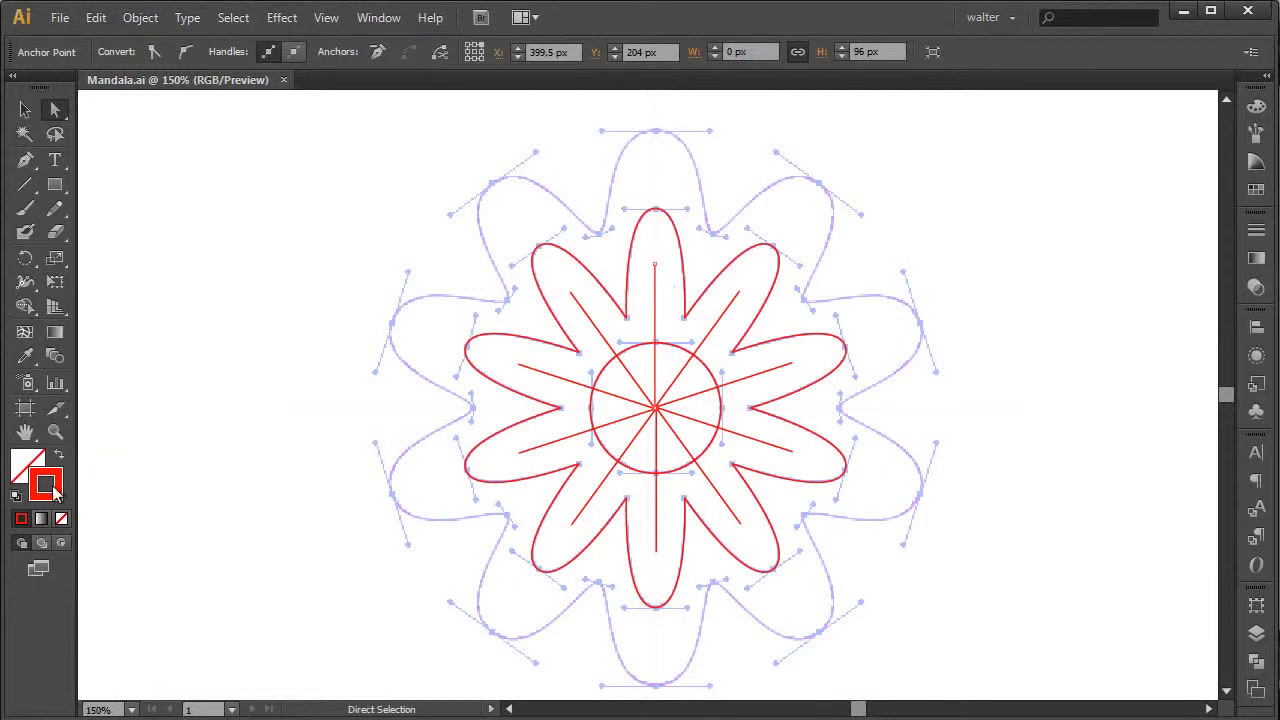
{"action": "left_click", "coordinate": [62, 518]}
{"action": "left_click", "coordinate": [214, 320]}
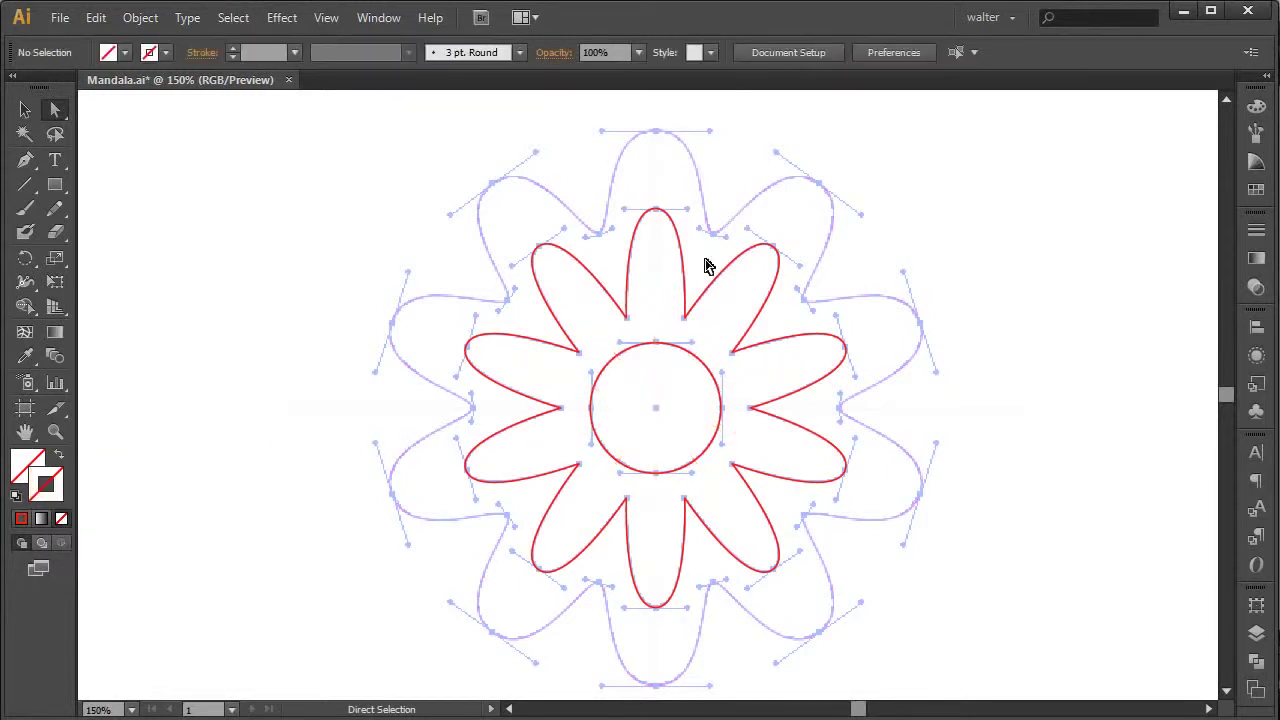
- Expand the appearance of the petal group to turn the effect's copies into real paths
{"action": "key", "text": "v"}
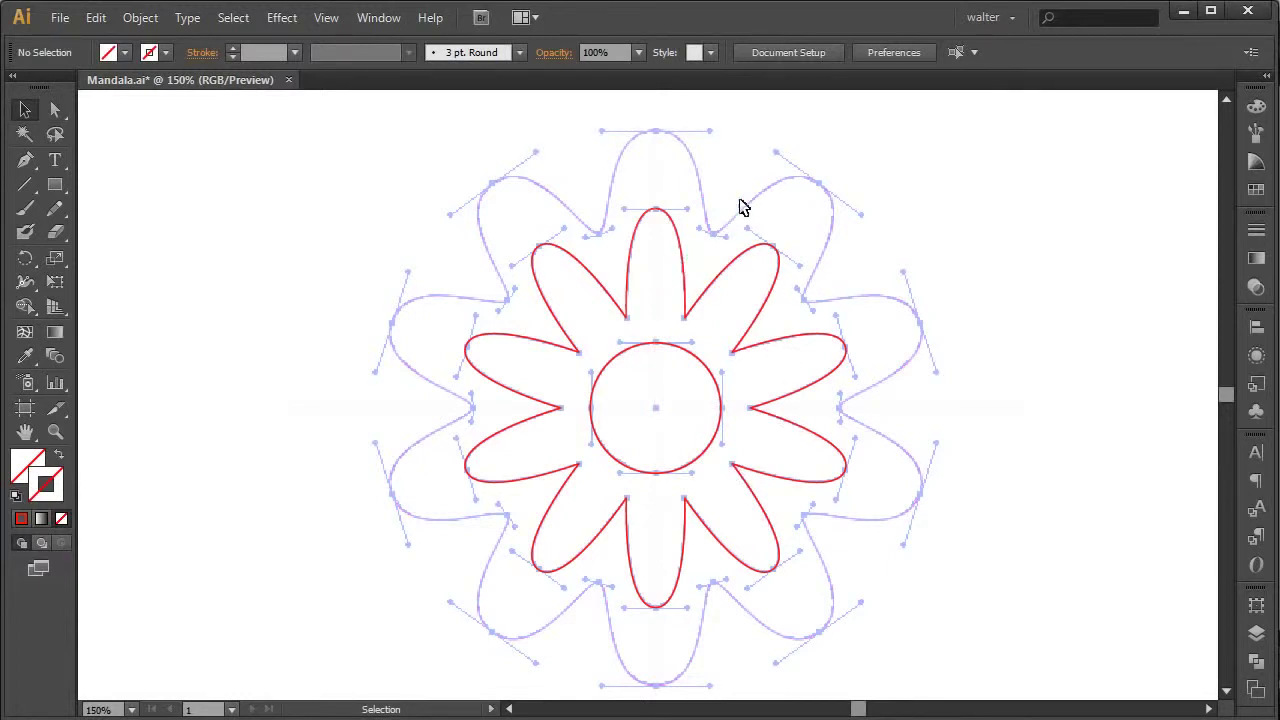
{"action": "left_click", "coordinate": [660, 228]}
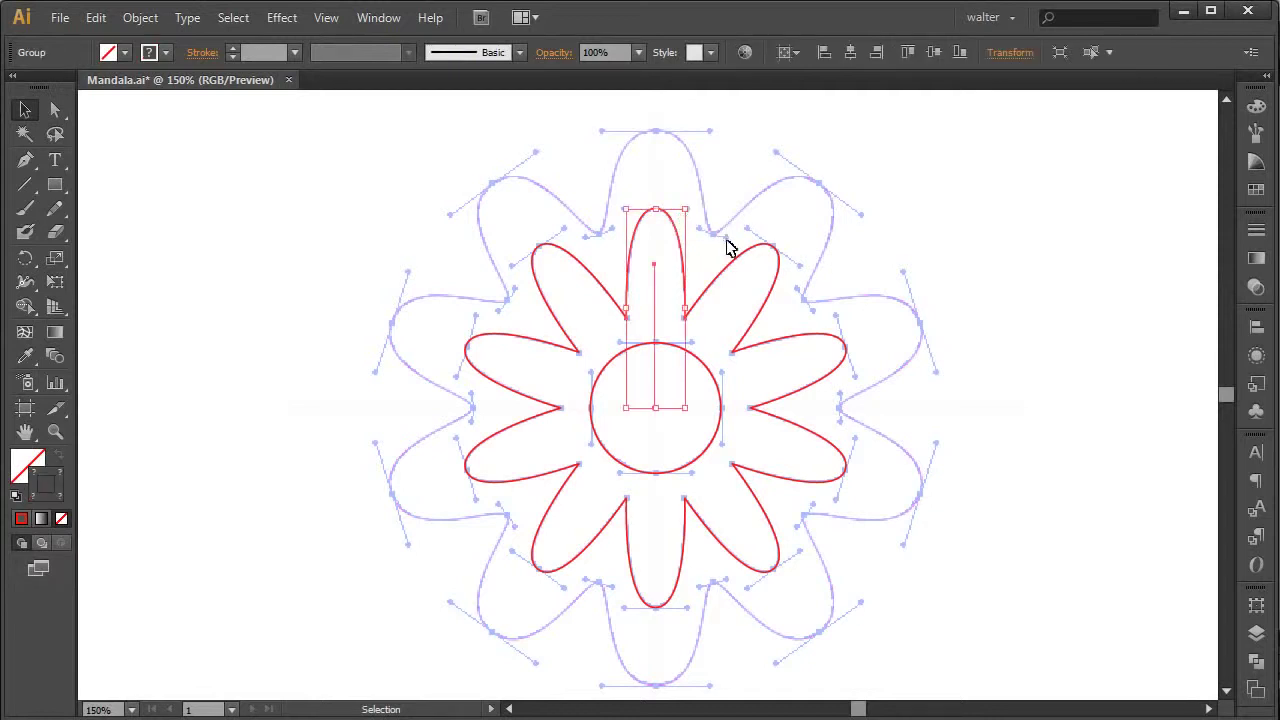
{"action": "left_click", "coordinate": [140, 17]}
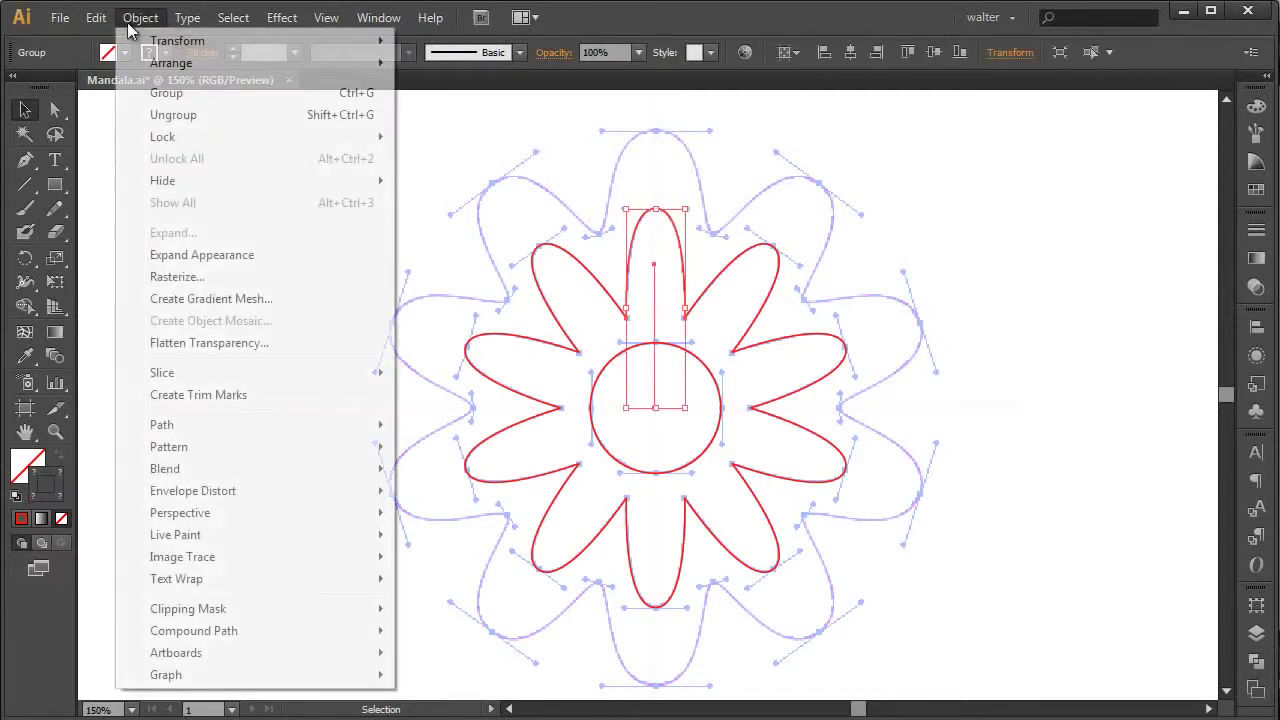
{"action": "left_click", "coordinate": [215, 258]}
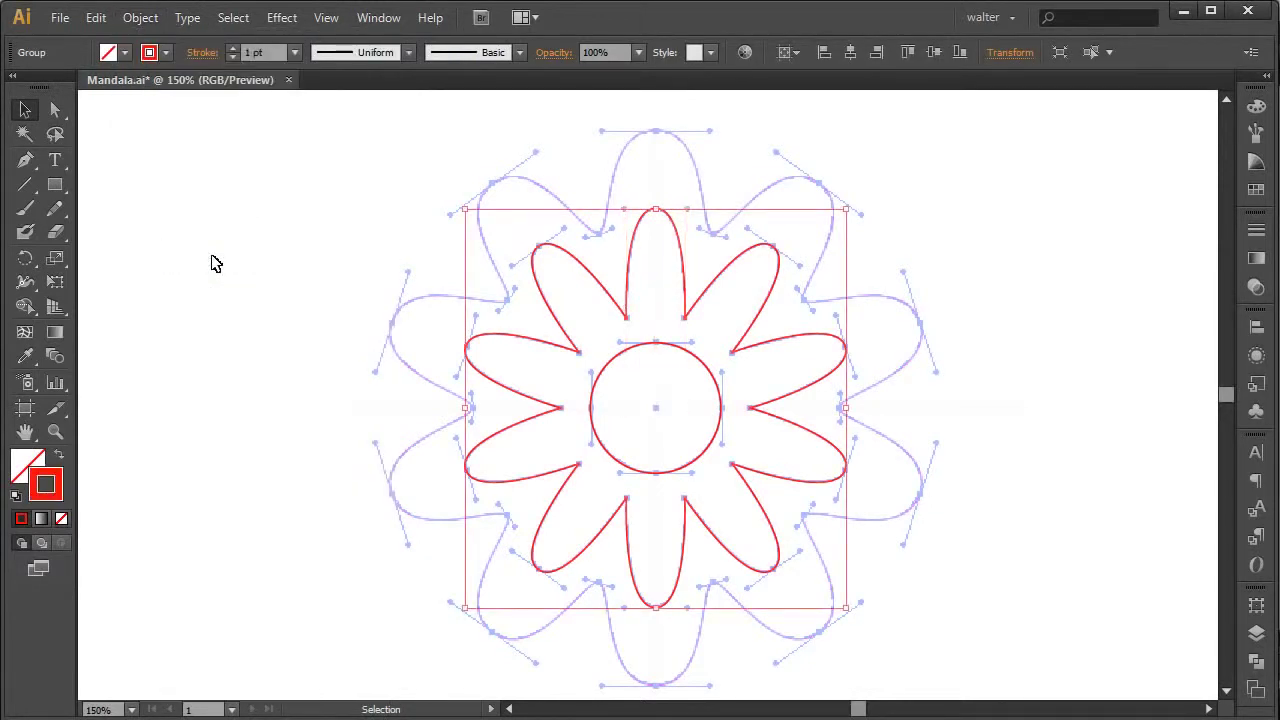
- Ungroup the expanded flower into separate petal paths and deselect everything
{"action": "double_click", "coordinate": [688, 298]}
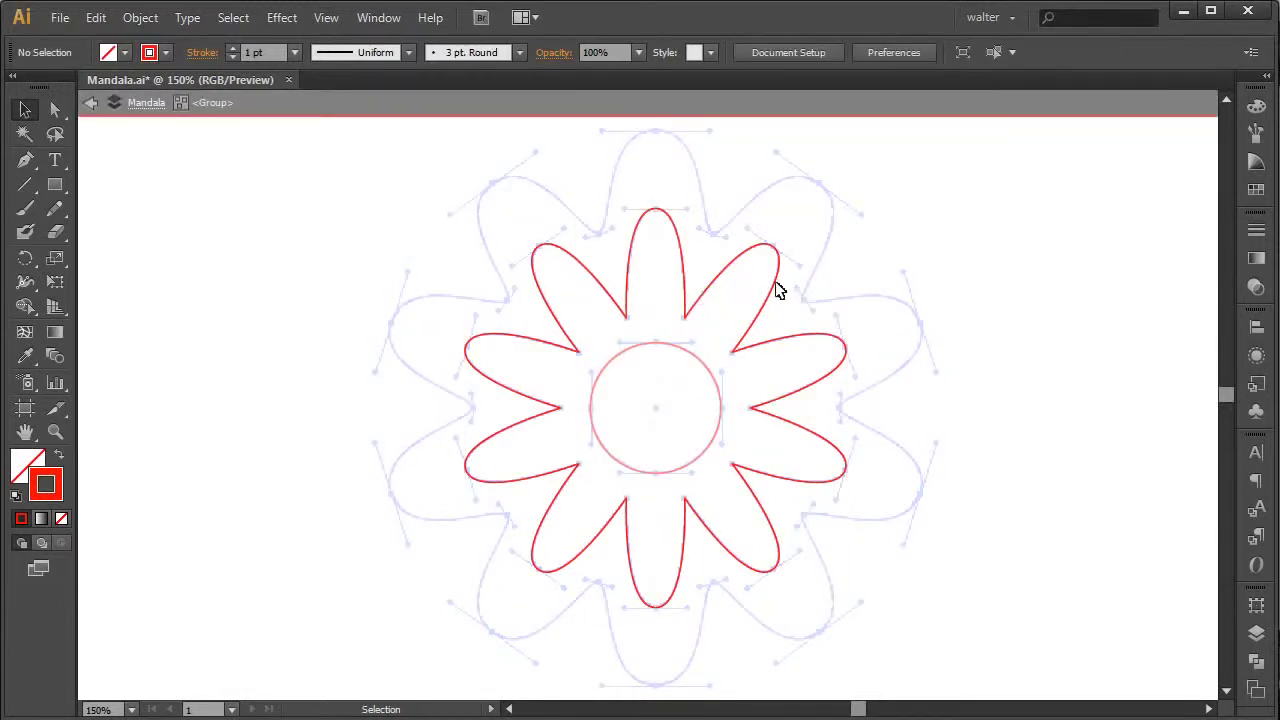
{"action": "double_click", "coordinate": [830, 296]}
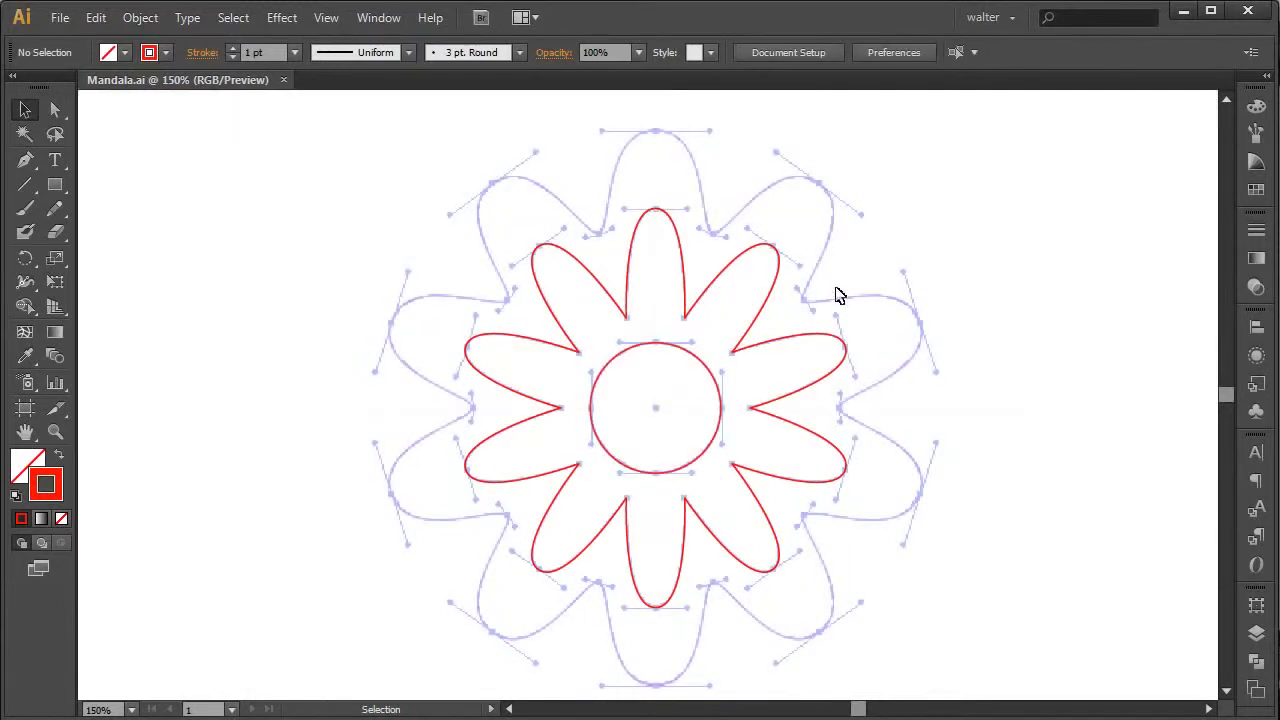
{"action": "left_click", "coordinate": [780, 277]}
{"action": "key", "text": "ctrl"}
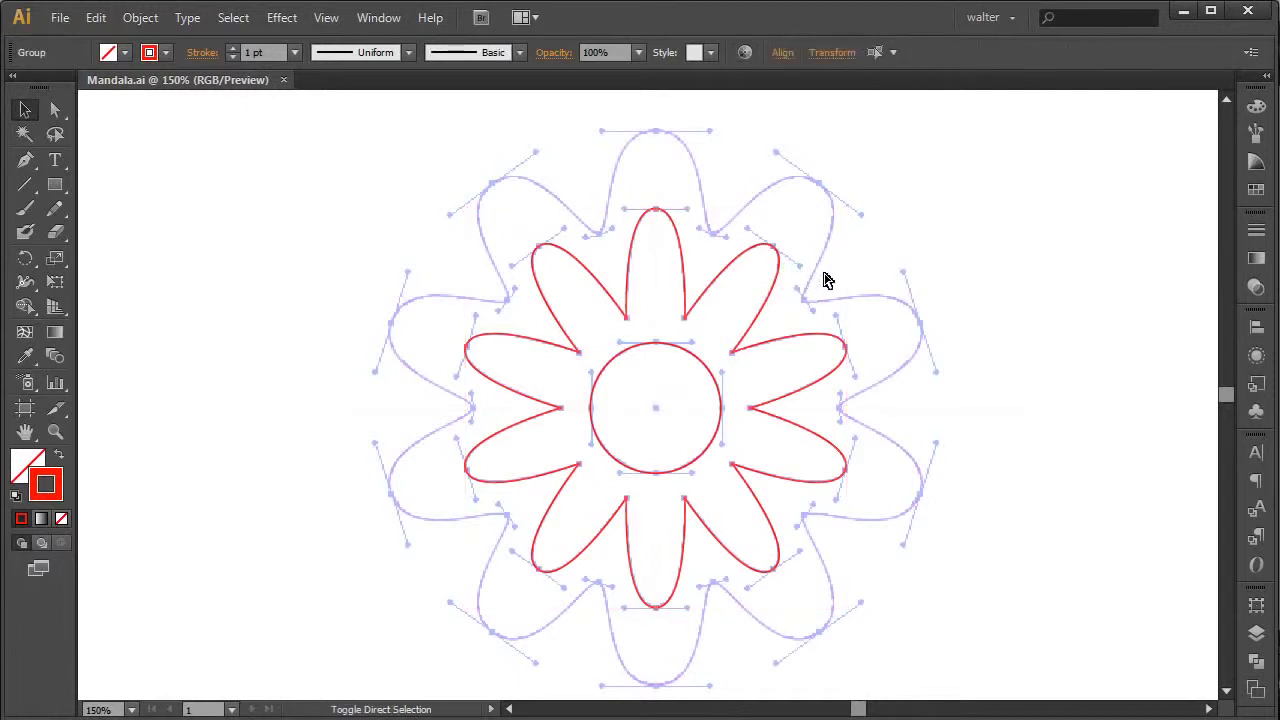
{"action": "key", "text": "ctrl+shift+g"}
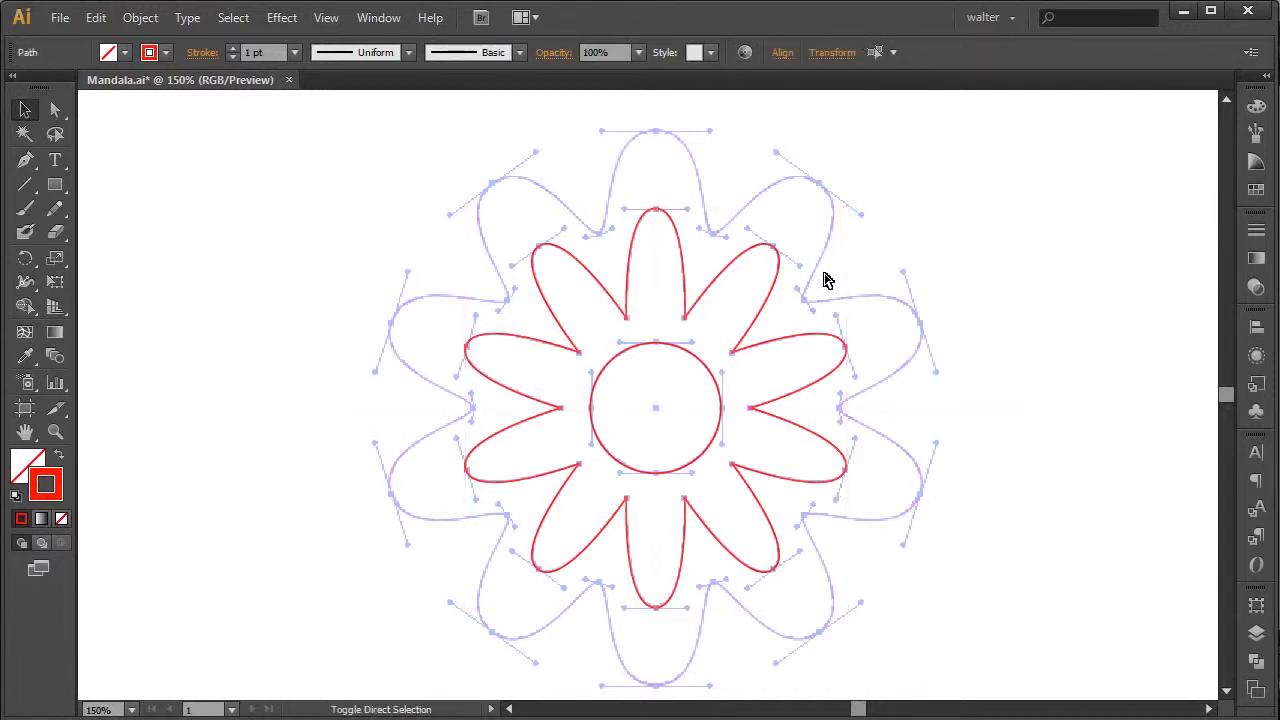
{"action": "left_click", "coordinate": [825, 278]}
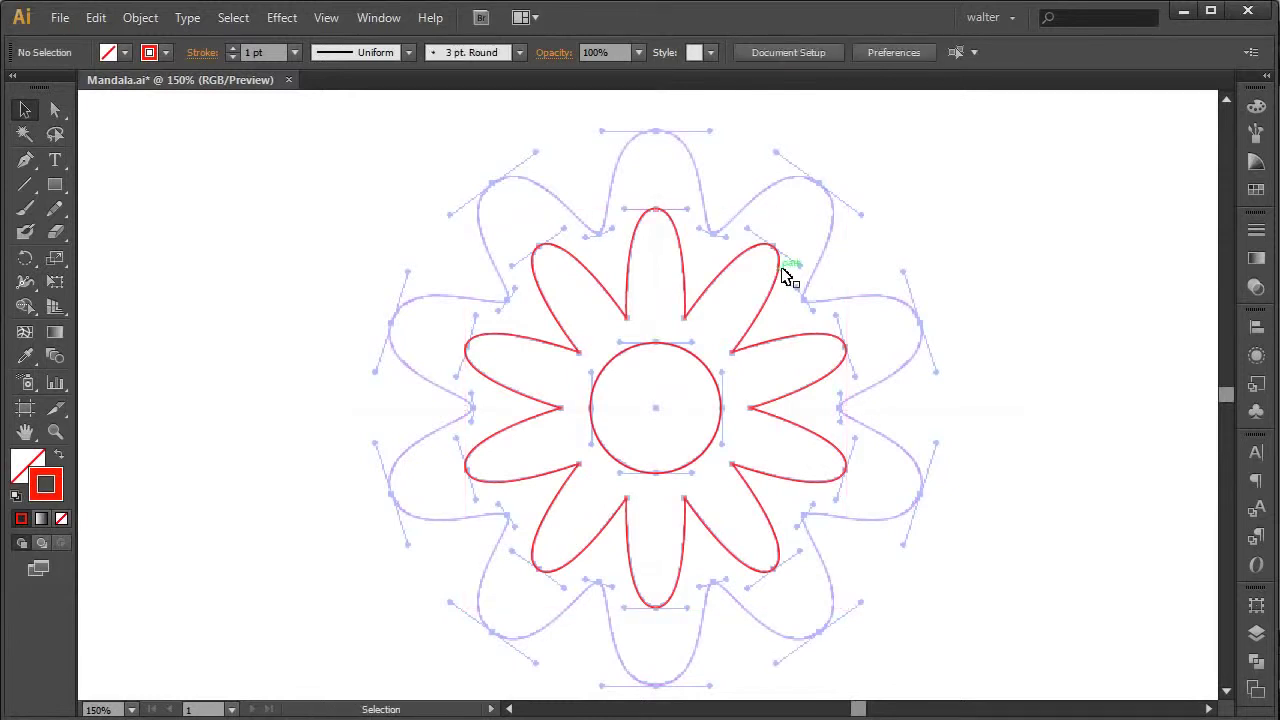
{"action": "left_click", "coordinate": [670, 224]}
{"action": "left_click_drag", "start_coordinate": [871, 206], "coordinate": [460, 612]}
{"action": "key", "text": "ctrl"}
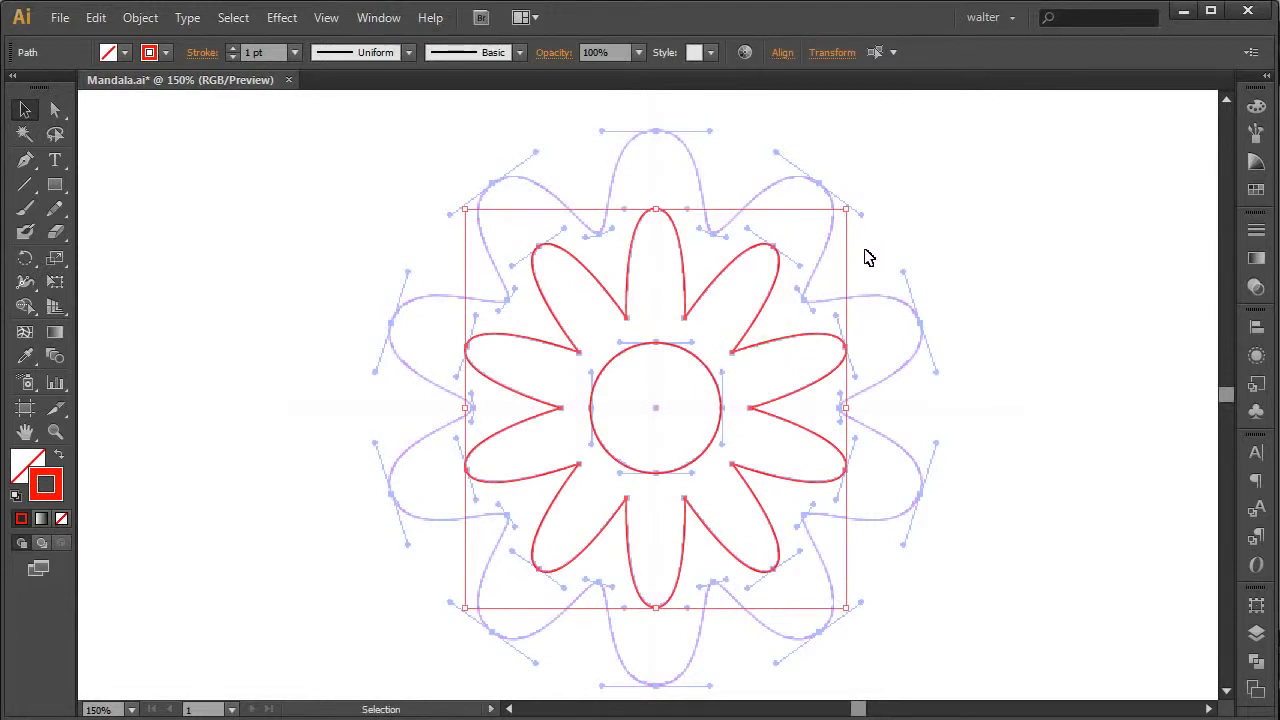
{"action": "left_click", "coordinate": [826, 263]}
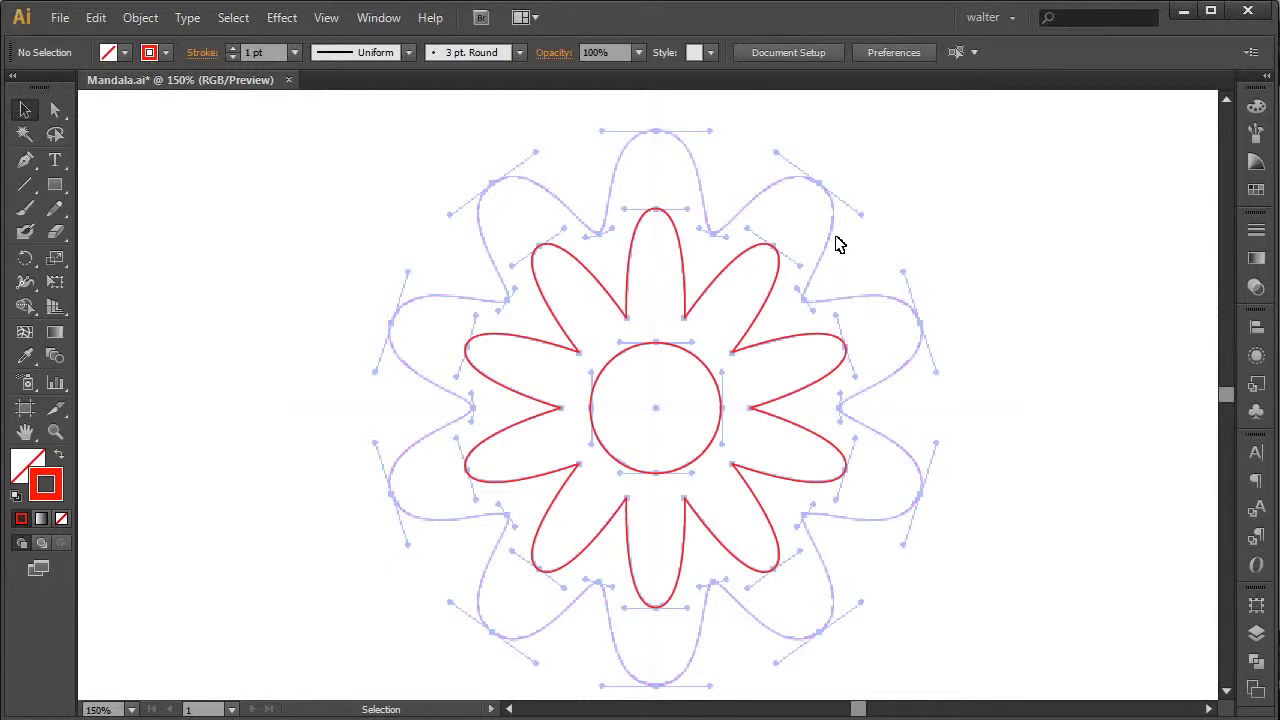
- Select the stray points left in the artwork
{"action": "key", "text": "a"}
{"action": "left_click", "coordinate": [685, 317]}
{"action": "left_click", "coordinate": [720, 335]}
{"action": "key", "text": "v"}
{"action": "left_click", "coordinate": [241, 18]}
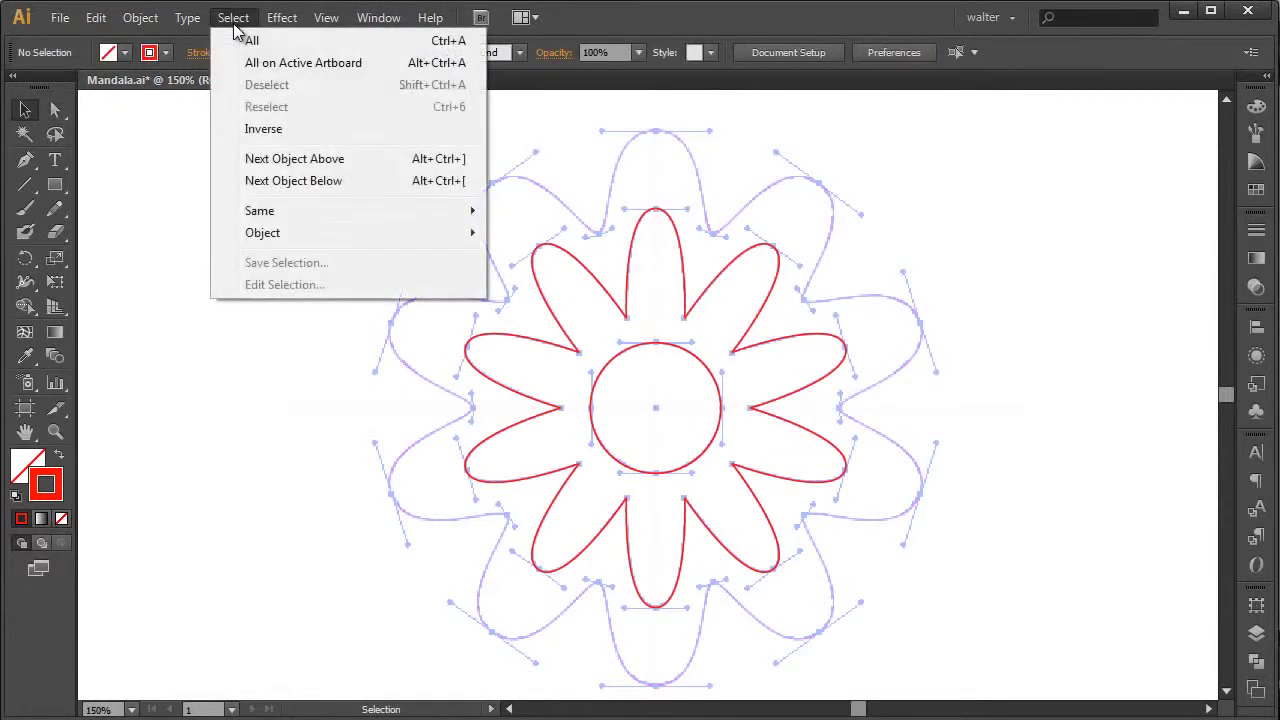
{"action": "mouse_move", "coordinate": [291, 236]}
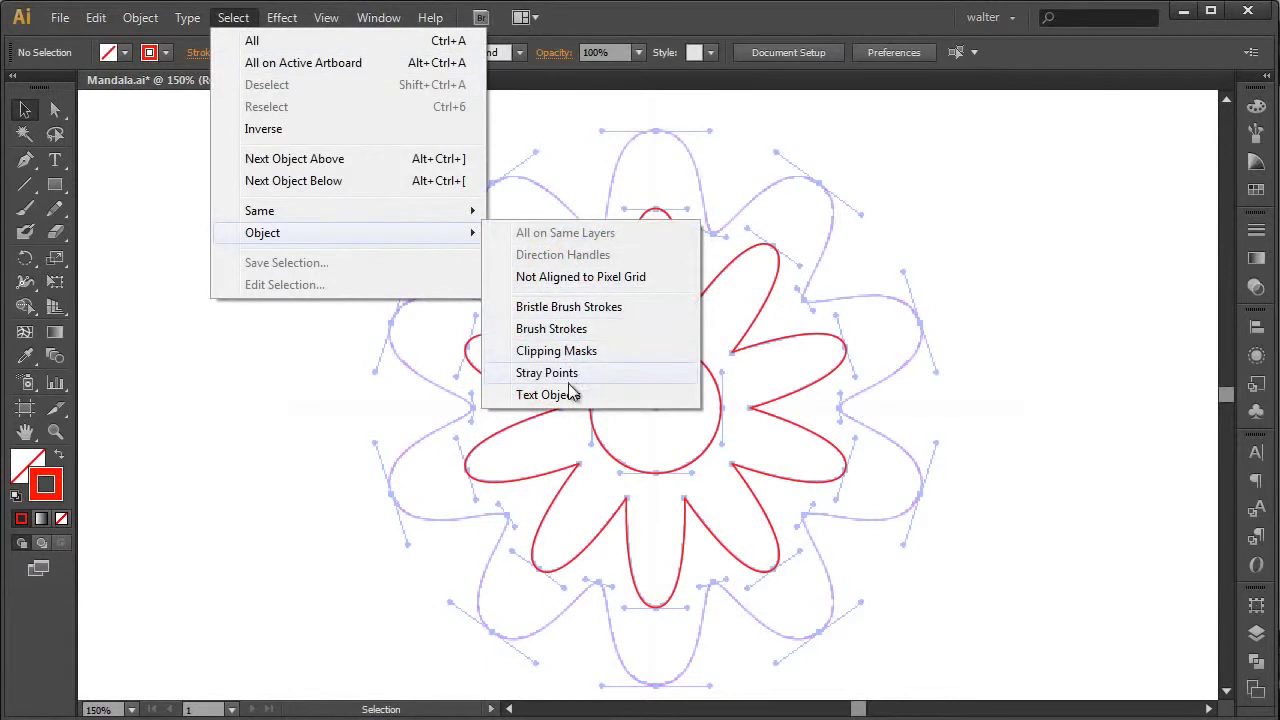
{"action": "left_click", "coordinate": [565, 383]}
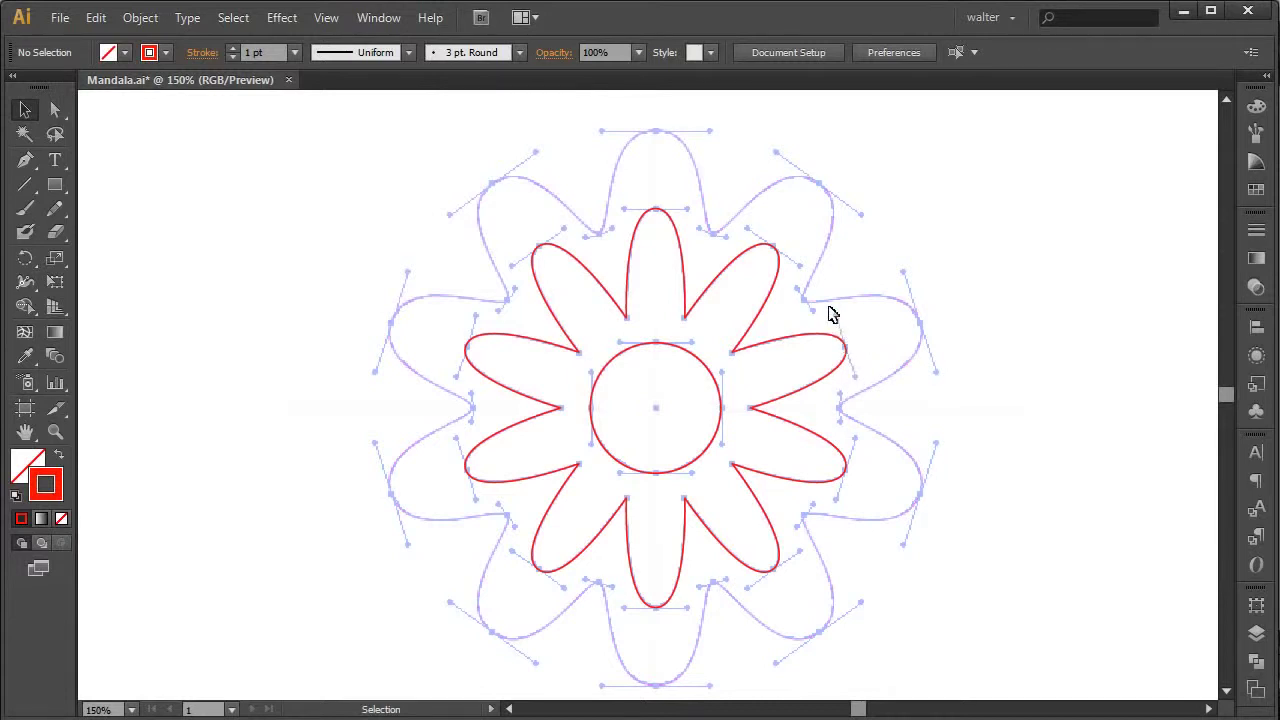
- Average the two end points between the top petal and its right-hand neighbour on both axes and join them into one path
{"action": "key", "text": "a"}
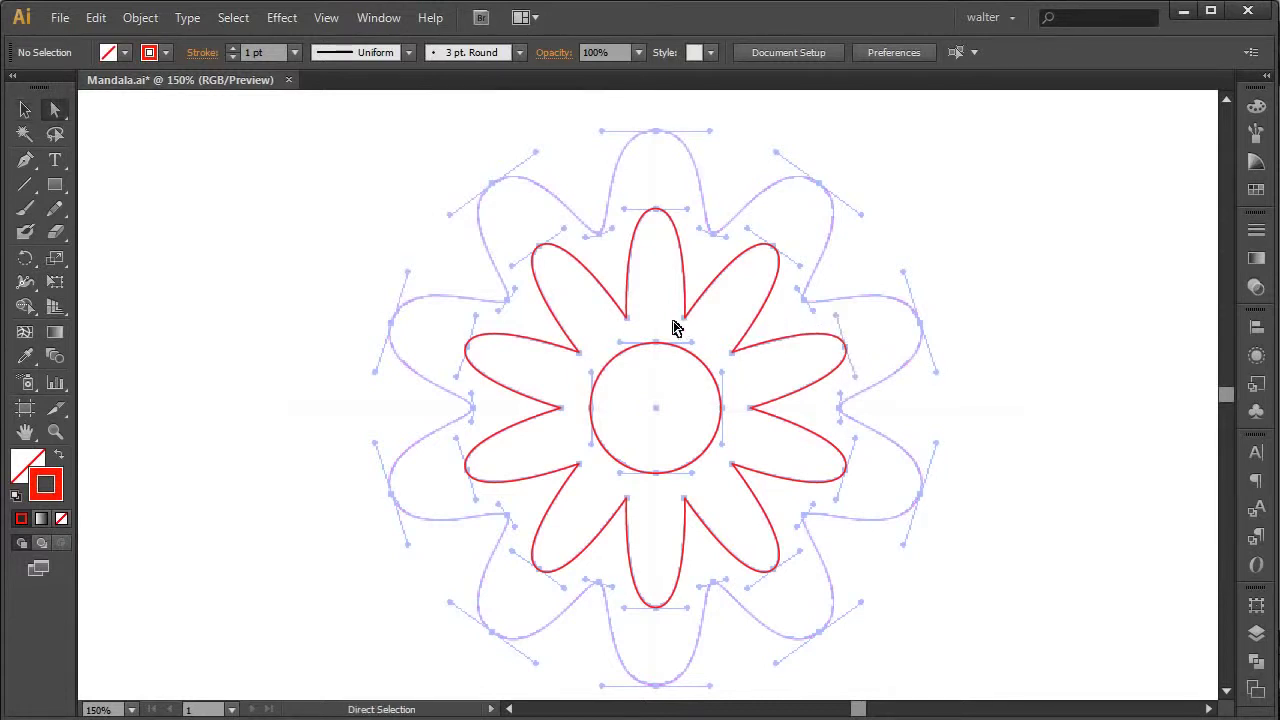
{"action": "left_click_drag", "start_coordinate": [660, 305], "coordinate": [708, 348]}
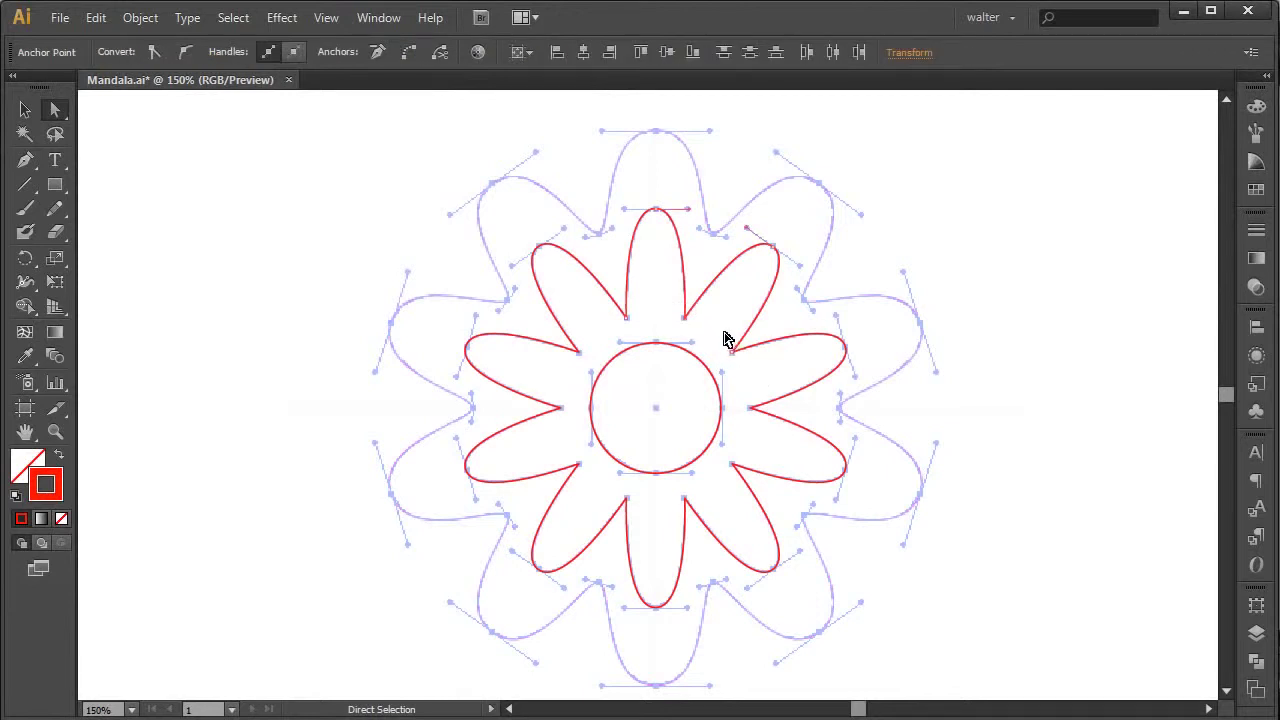
{"action": "left_click", "coordinate": [727, 342], "text": "shift"}
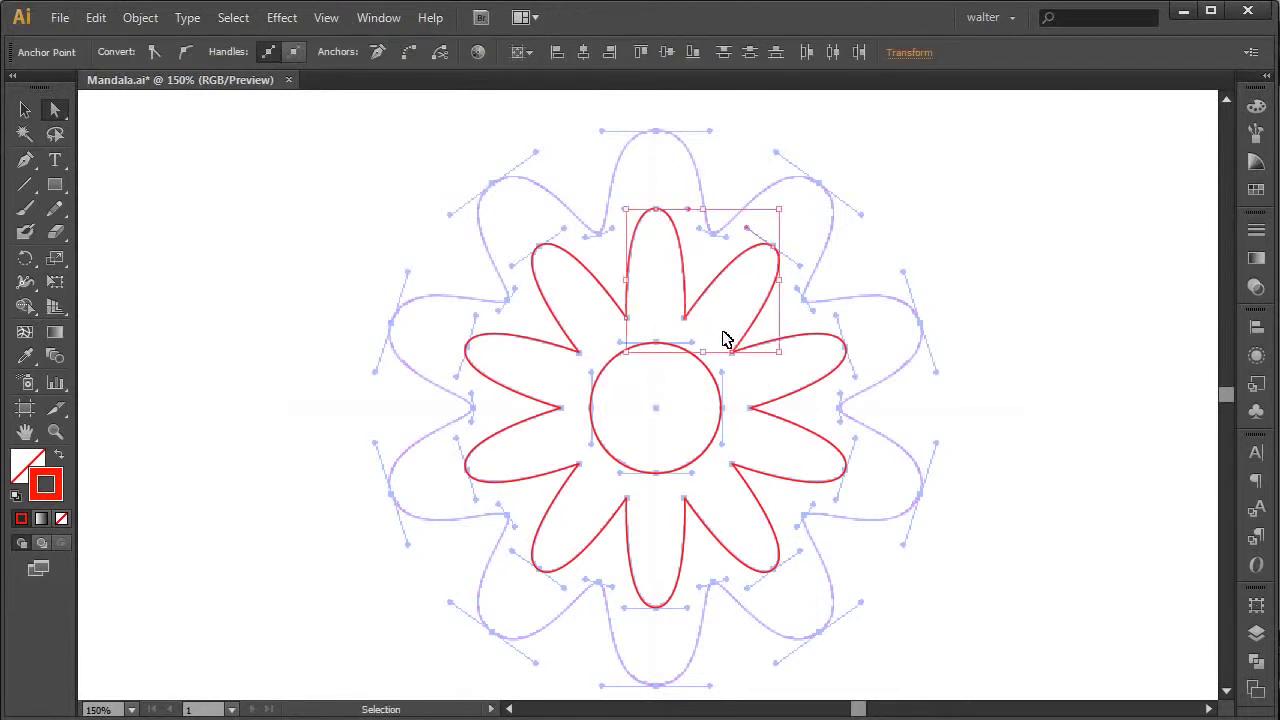
{"action": "key", "text": "ctrl+alt+j"}
{"action": "left_click_drag", "start_coordinate": [1046, 373], "coordinate": [1009, 377]}
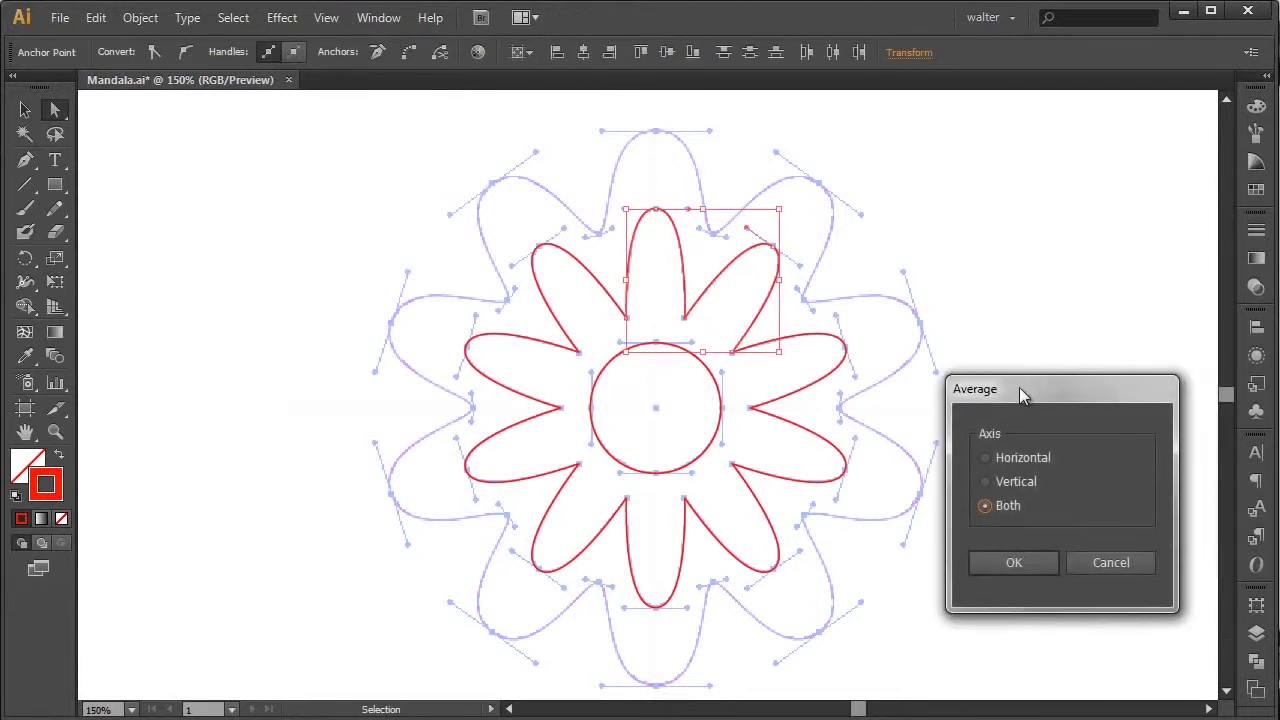
{"action": "left_click", "coordinate": [995, 563]}
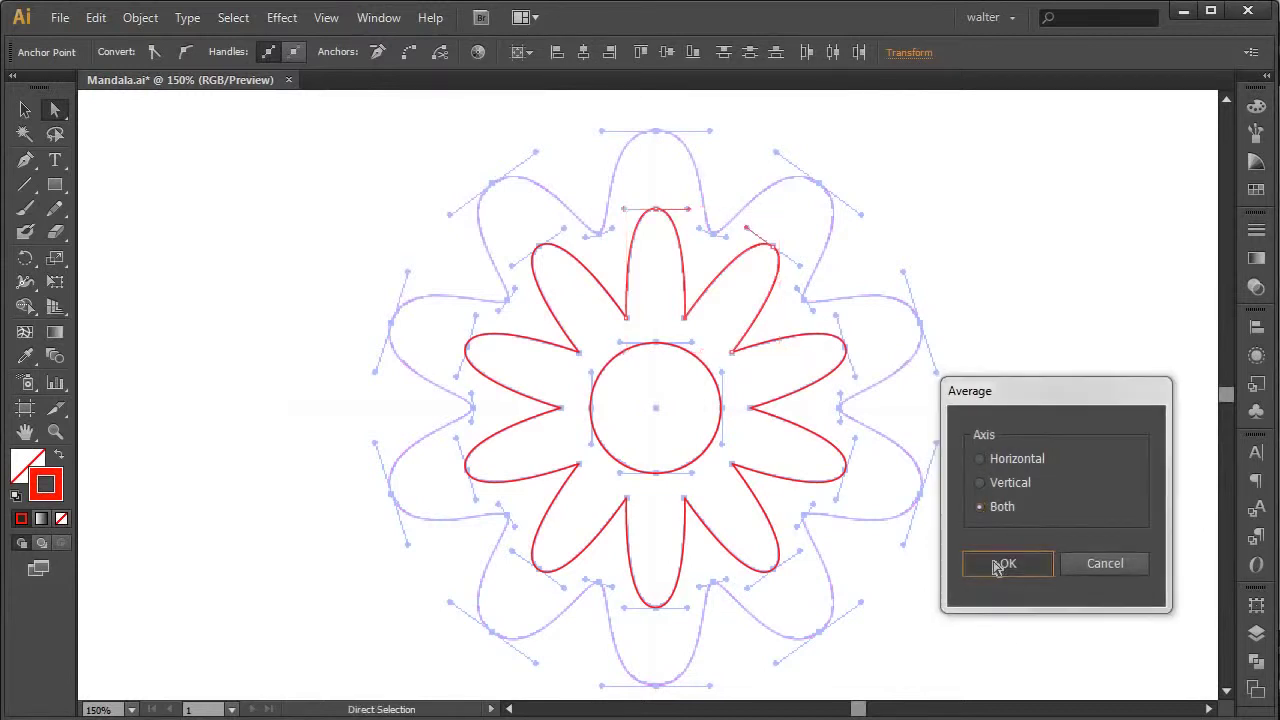
{"action": "key", "text": "v"}
{"action": "left_click", "coordinate": [810, 235]}
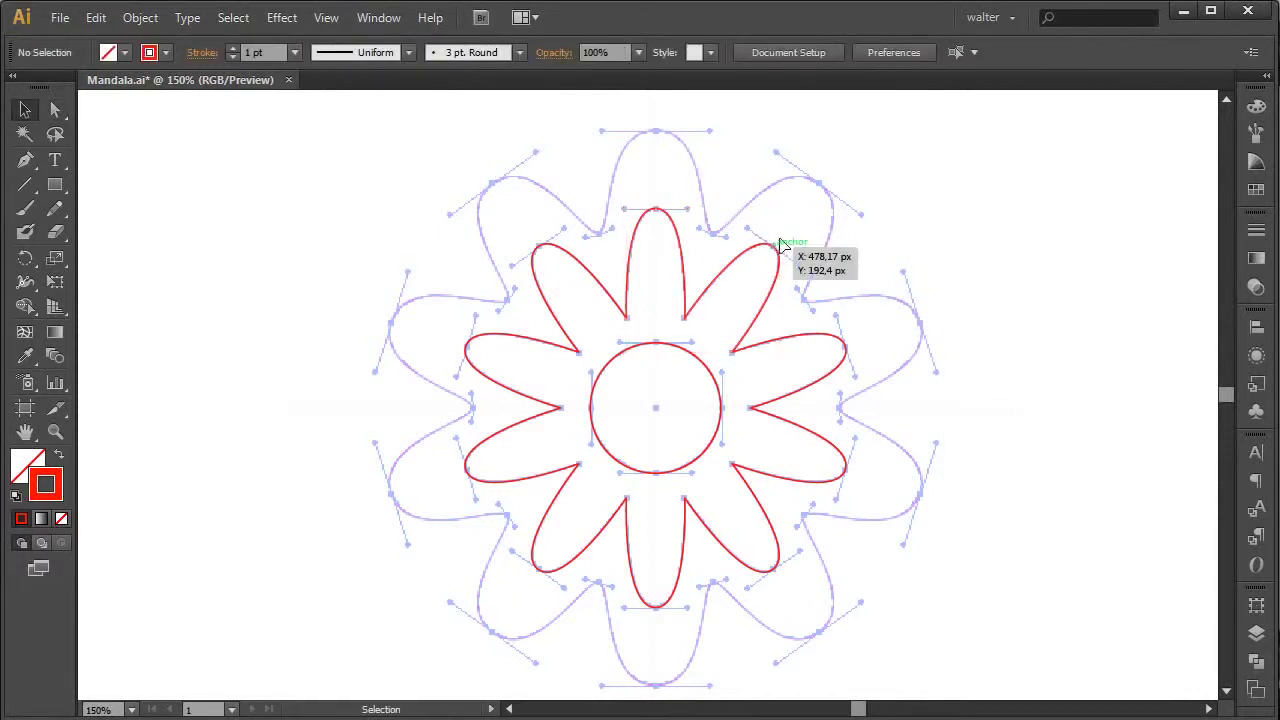
{"action": "left_click", "coordinate": [786, 246]}
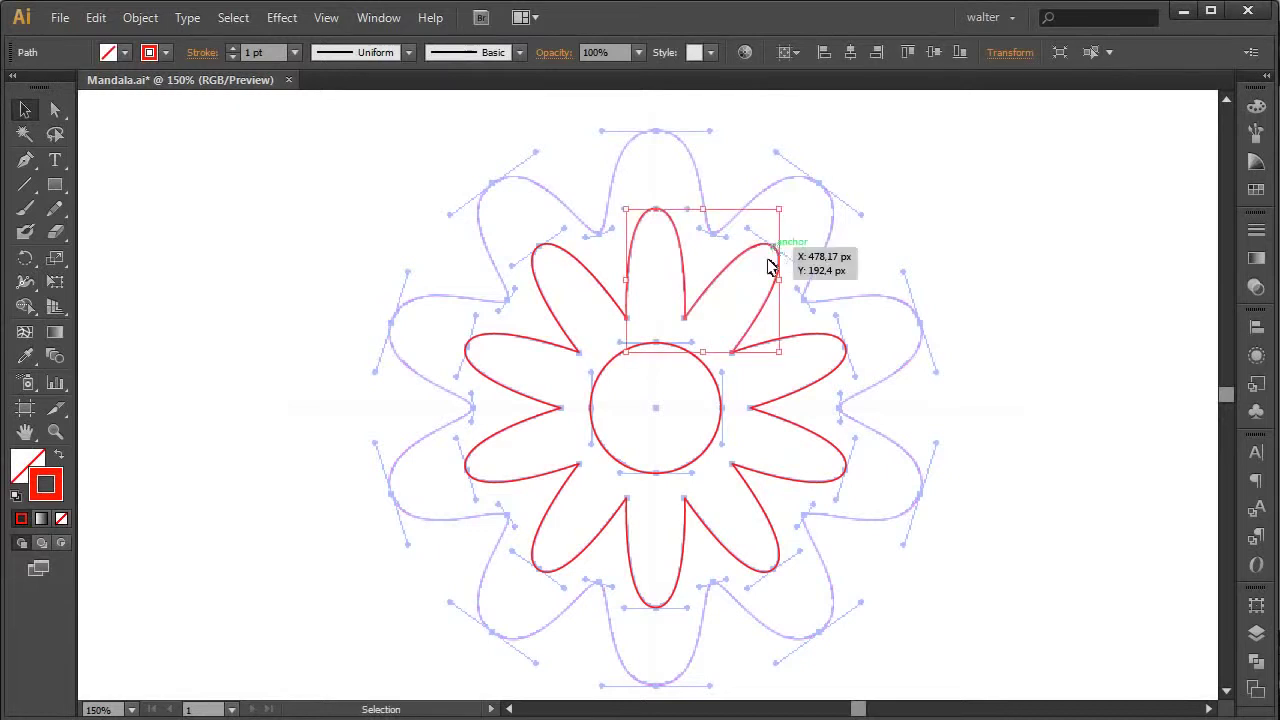
- Average on both axes and join the overlapping end points between the petals along the flower's right side
{"action": "key", "text": "a"}
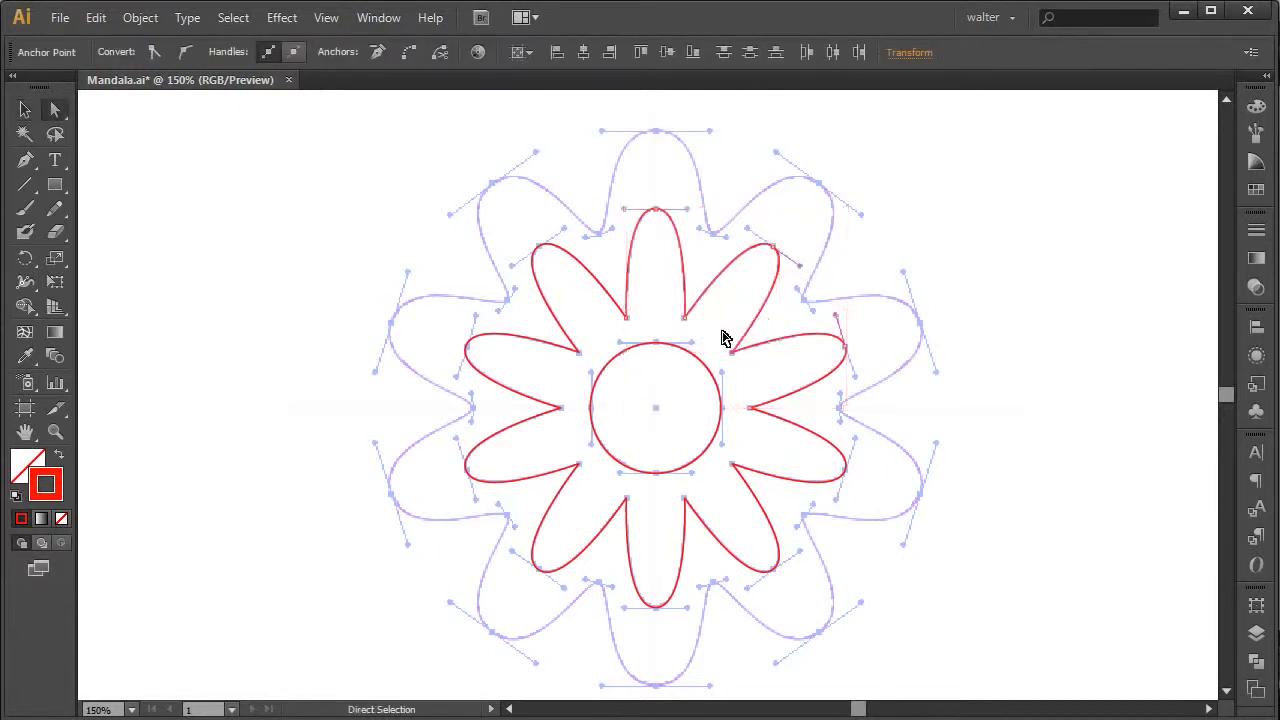
{"action": "key", "text": "ctrl+alt+j"}
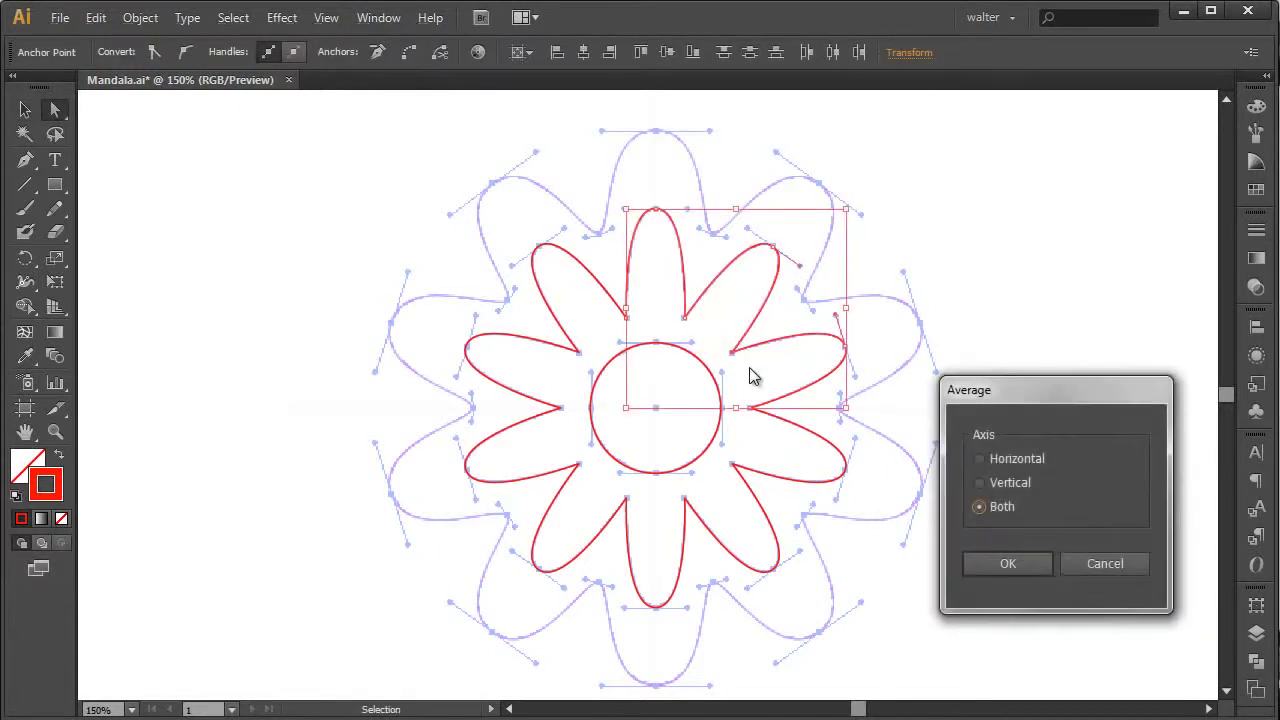
{"action": "key", "text": "Escape"}
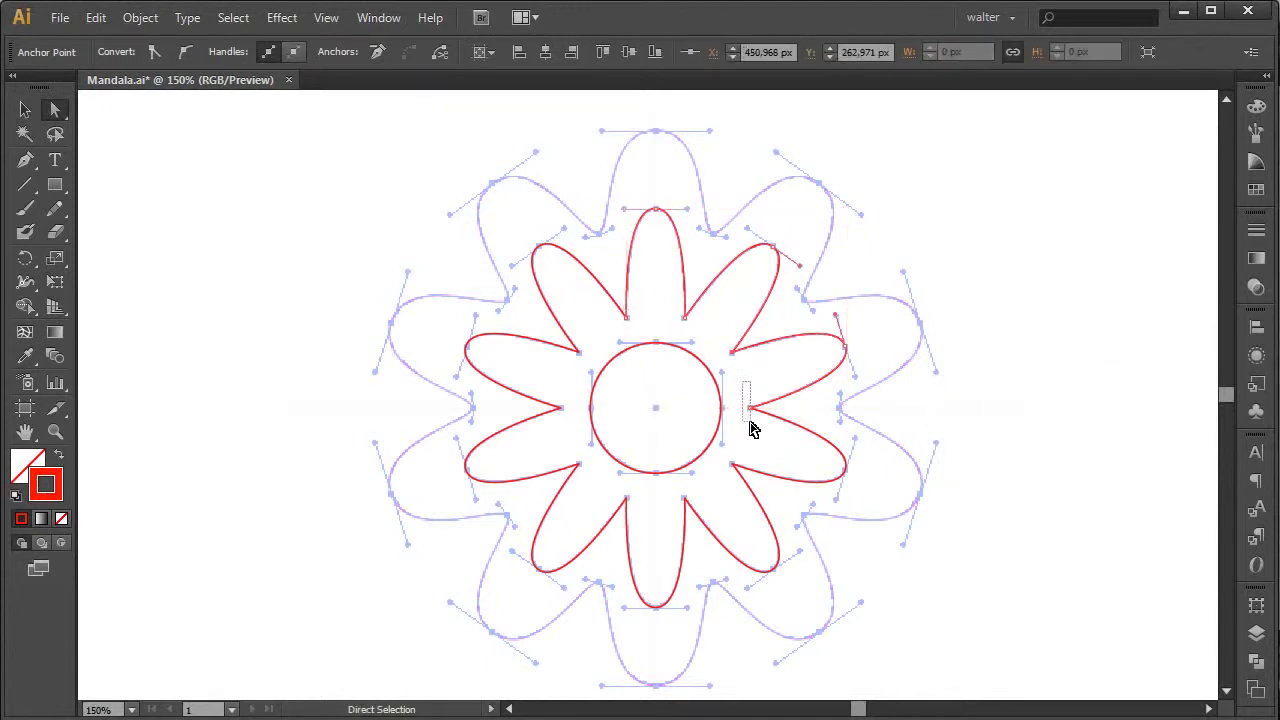
{"action": "key", "text": "v"}
{"action": "key", "text": "ctrl+alt+j"}
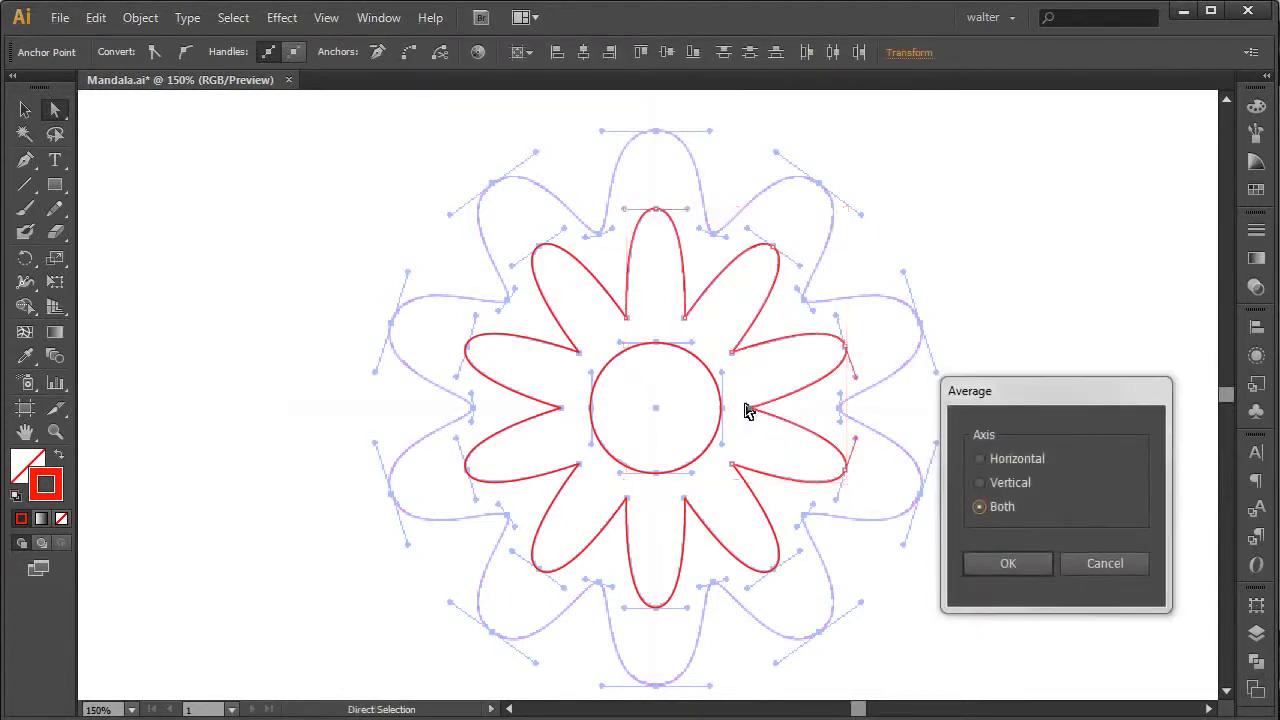
{"action": "key", "text": "Escape"}
{"action": "key", "text": "a"}
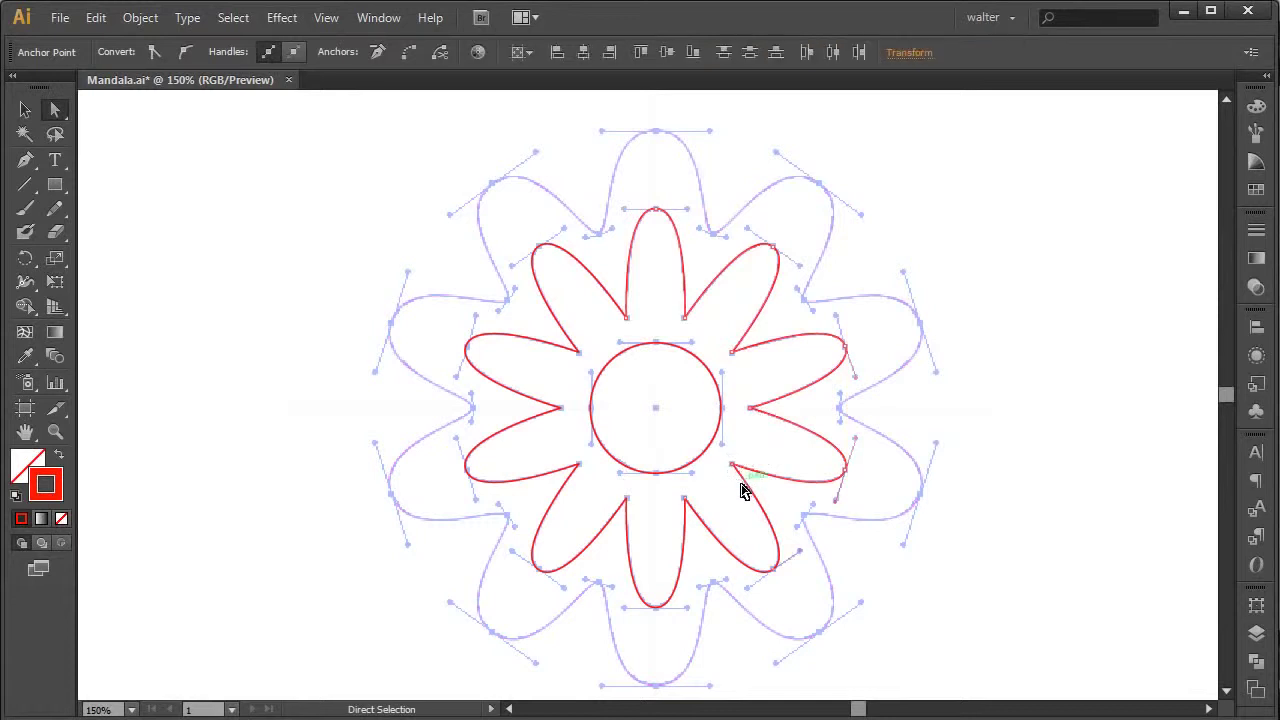
{"action": "key", "text": "ctrl+alt+j"}
{"action": "key", "text": "Return"}
{"action": "key", "text": "ctrl+j"}
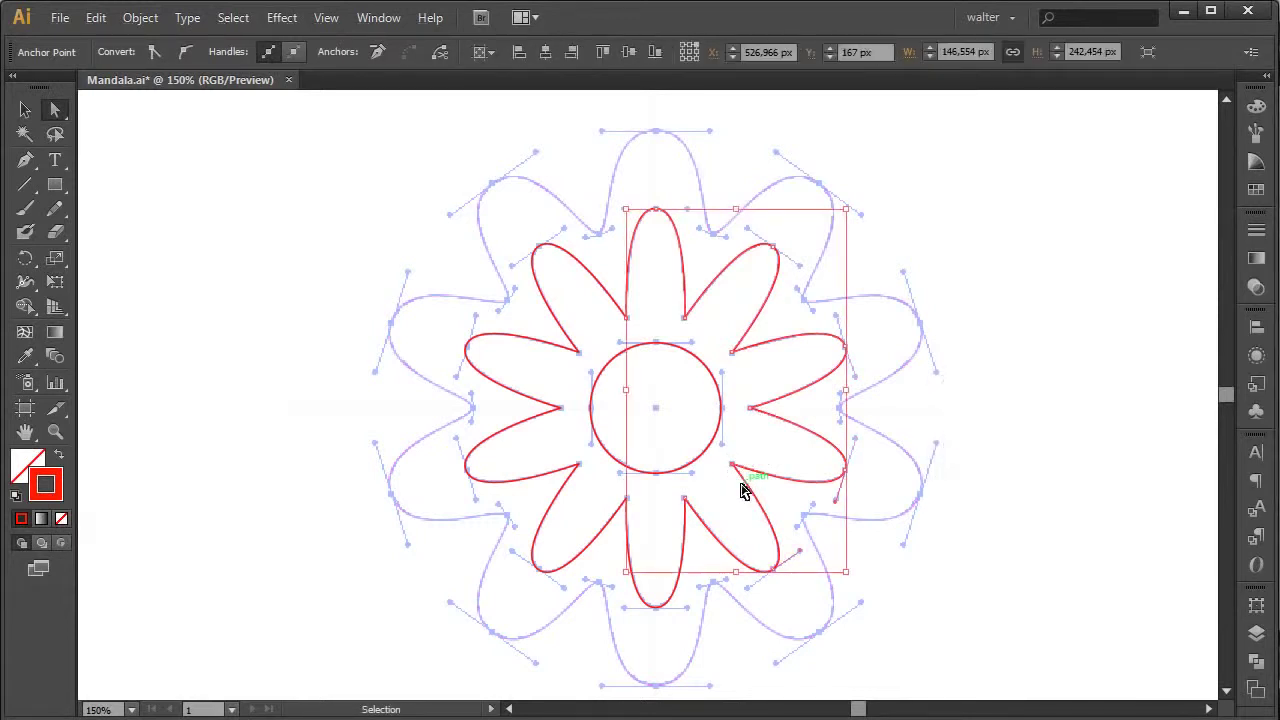
- Average and join the remaining petal end points around the bottom and left side up to the top petal, and deselect the flower
{"action": "key", "text": "ctrl+alt+j"}
{"action": "left_click_drag", "start_coordinate": [698, 482], "coordinate": [600, 340]}
{"action": "key", "text": "Return"}
{"action": "key", "text": "ctrl+j"}
{"action": "key", "text": "ctrl+alt+j"}
{"action": "key", "text": "Return"}
{"action": "key", "text": "ctrl+j"}
{"action": "key", "text": "ctrl+alt+j"}
{"action": "key", "text": "Return"}
{"action": "key", "text": "ctrl+j"}
{"action": "key", "text": "ctrl+alt+j"}
{"action": "key", "text": "Return"}
{"action": "key", "text": "ctrl+j"}
{"action": "key", "text": "ctrl+alt+j"}
{"action": "key", "text": "Return"}
{"action": "key", "text": "ctrl+j"}
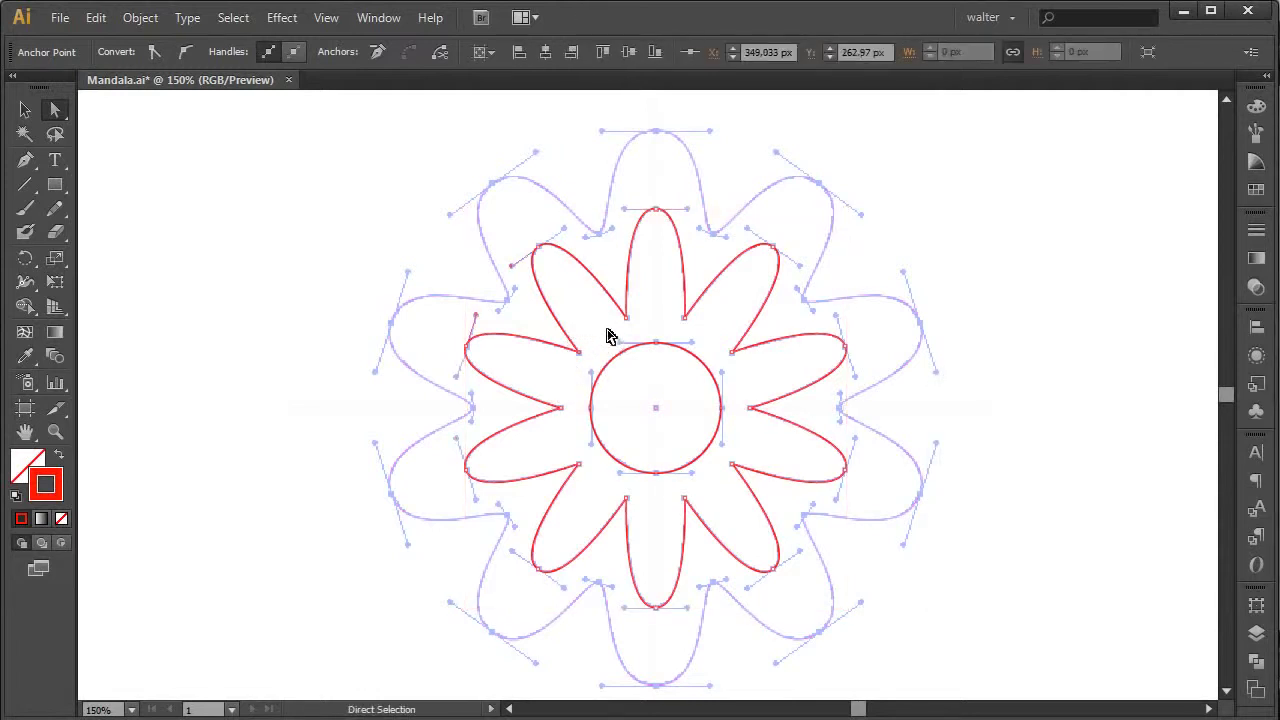
{"action": "key", "text": "v"}
{"action": "left_click", "coordinate": [718, 224]}
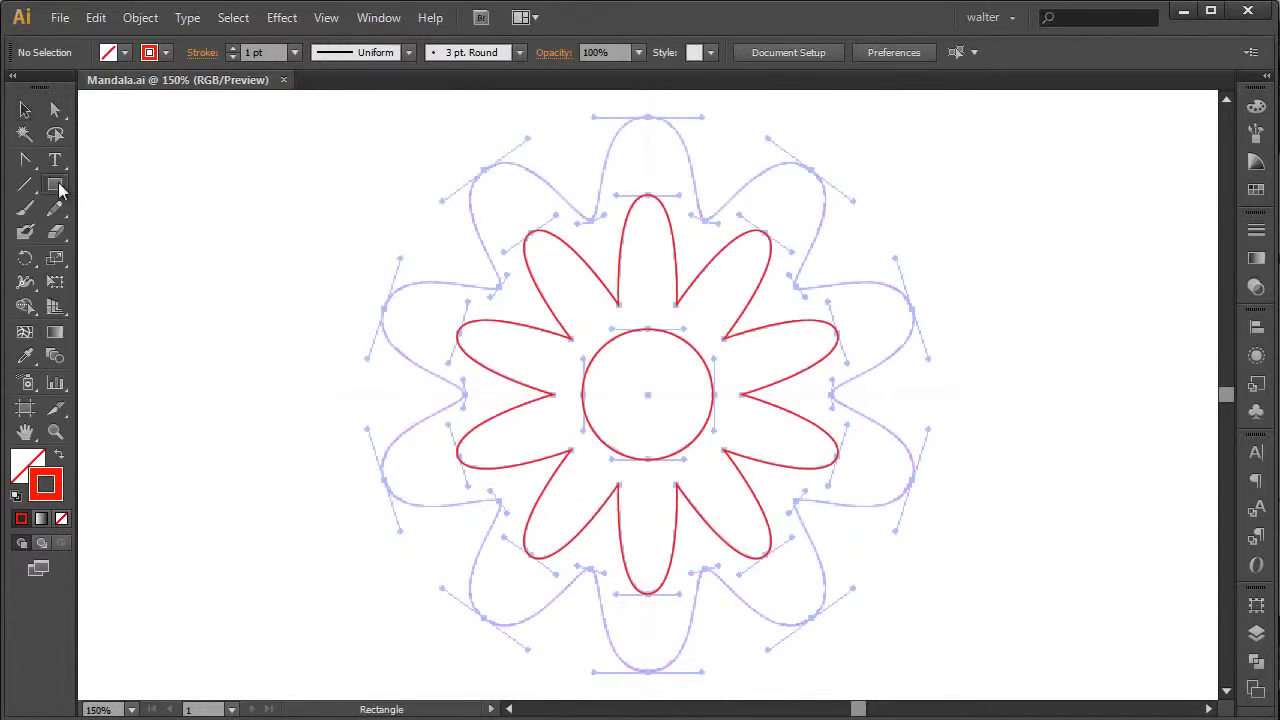
- Create a 10-point star at the mandala's centre with radii of 185 px and 122 px, and centre-align it horizontally
{"action": "left_click", "coordinate": [55, 184]}
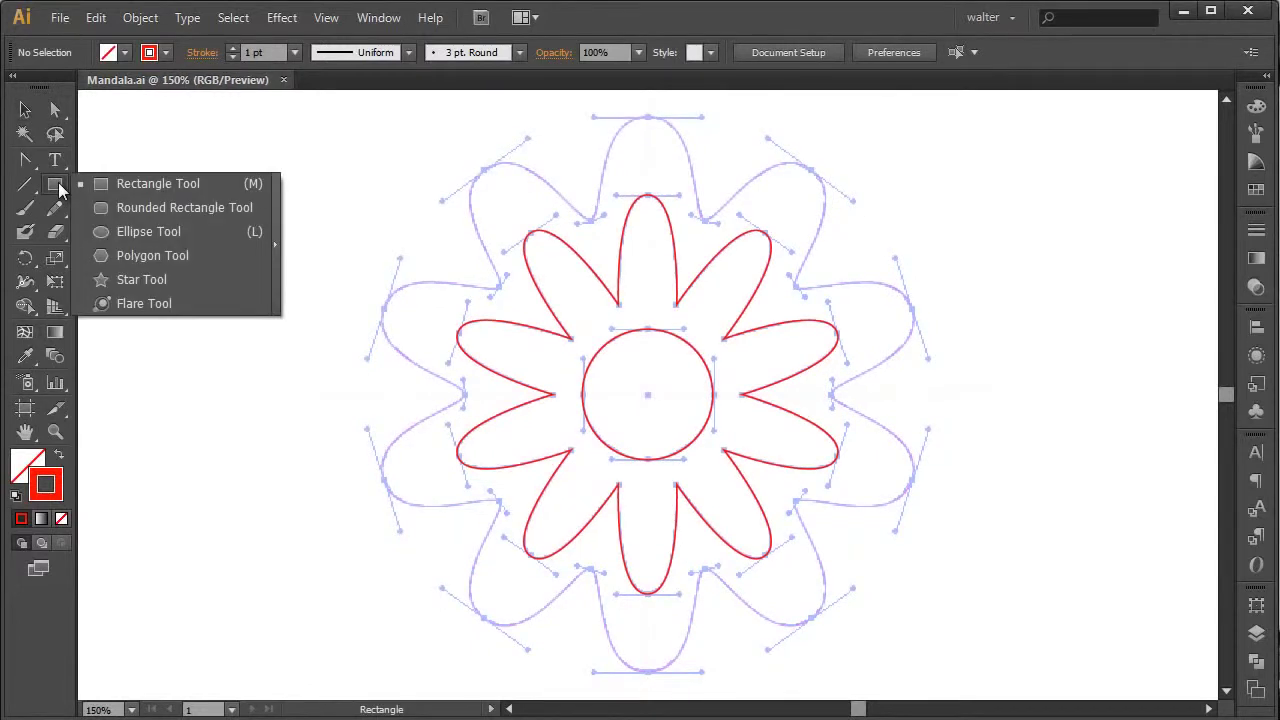
{"action": "left_click", "coordinate": [130, 279]}
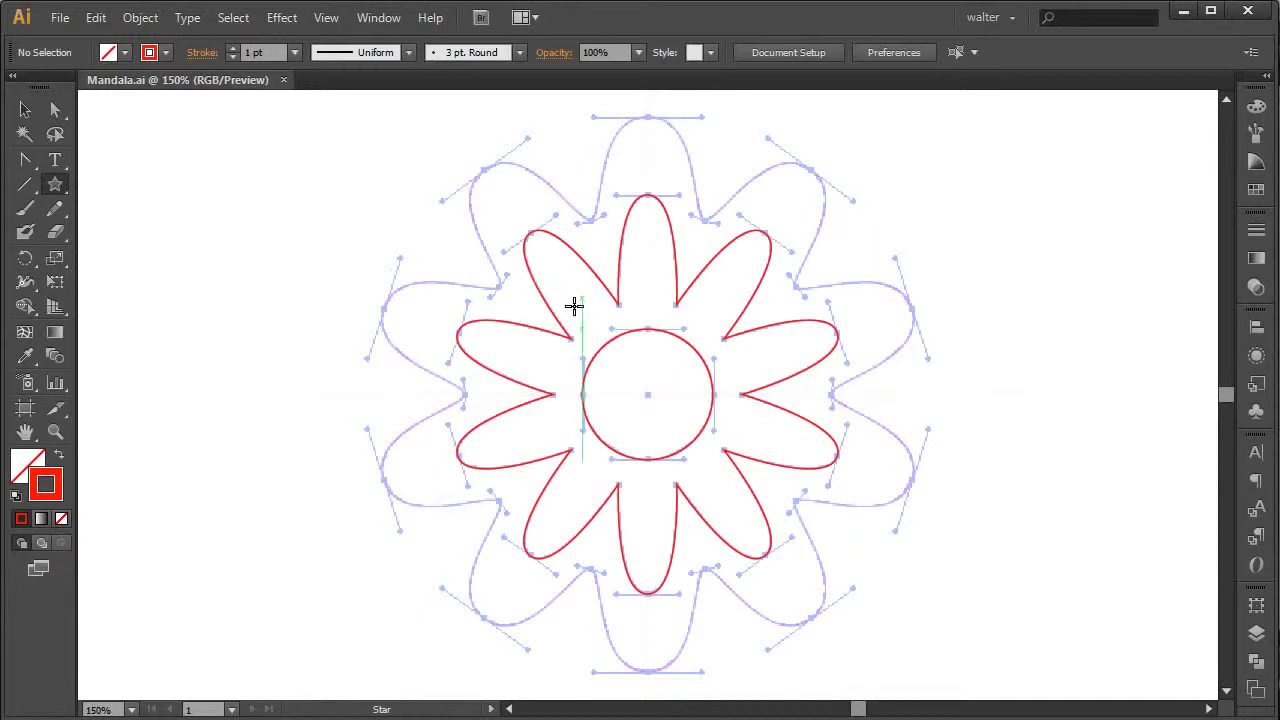
{"action": "left_click", "coordinate": [649, 395]}
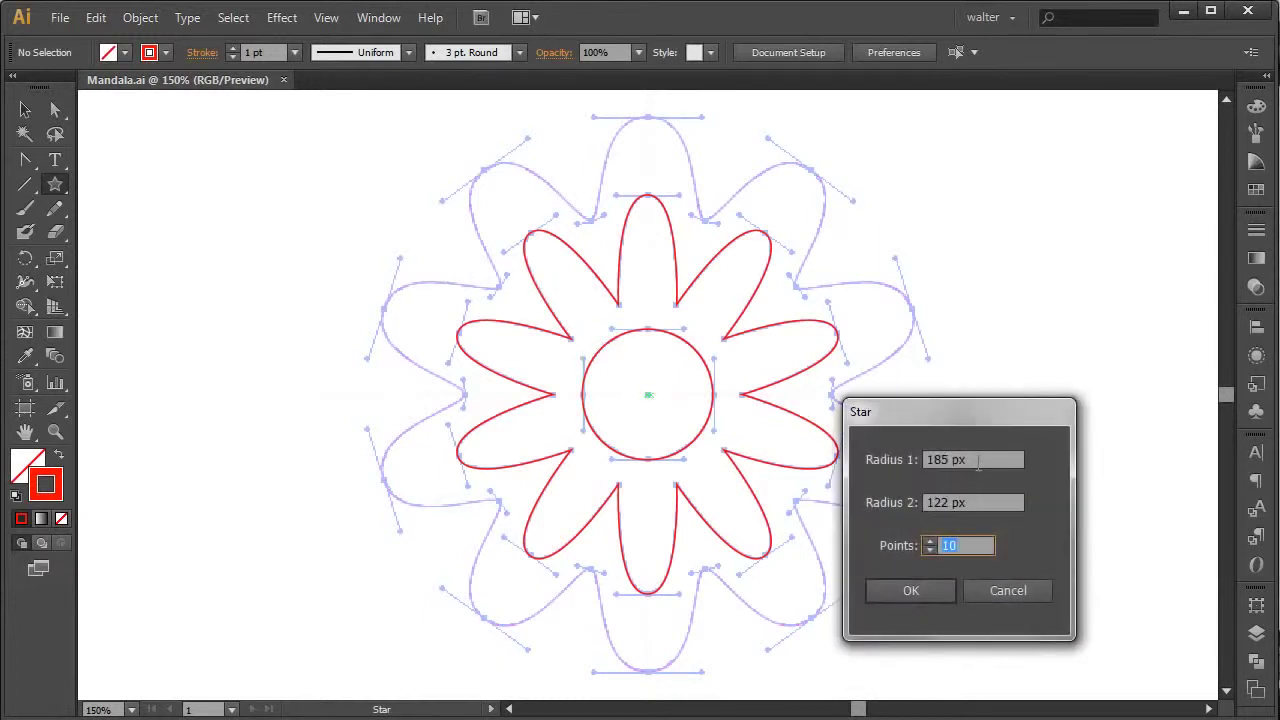
{"action": "key", "text": "Tab"}
{"action": "key", "text": "Tab"}
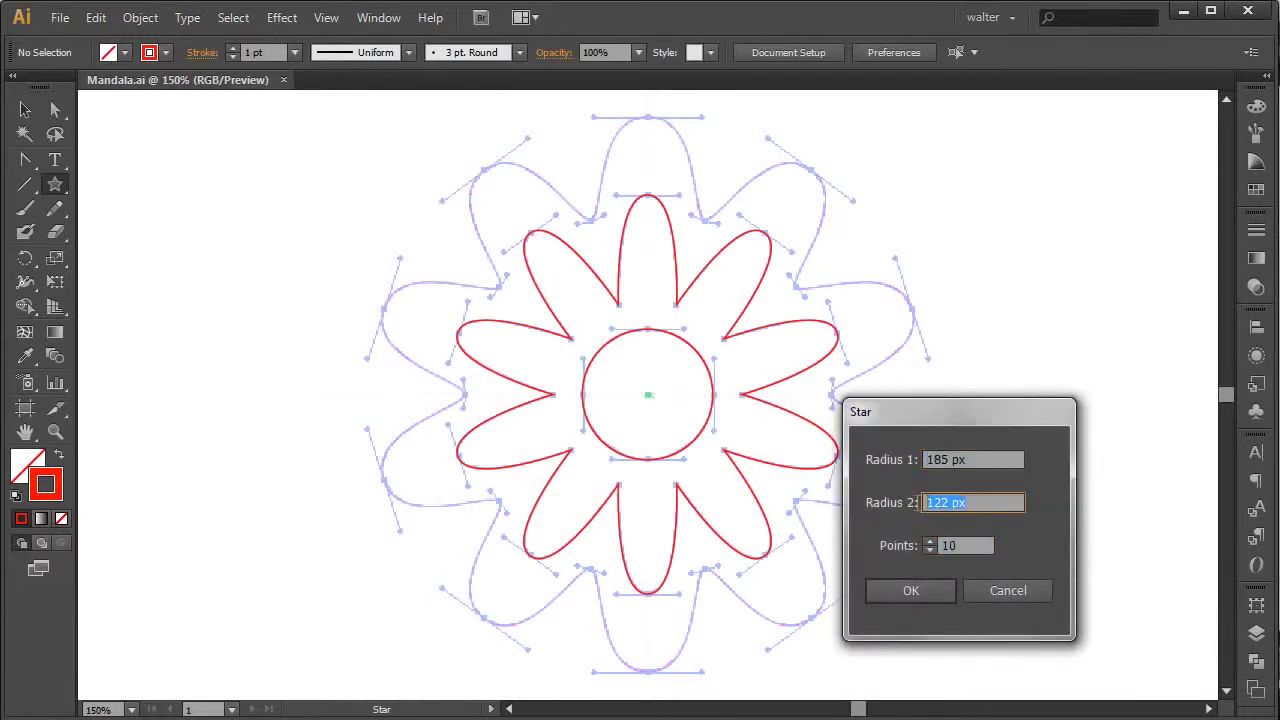
{"action": "key", "text": "Tab"}
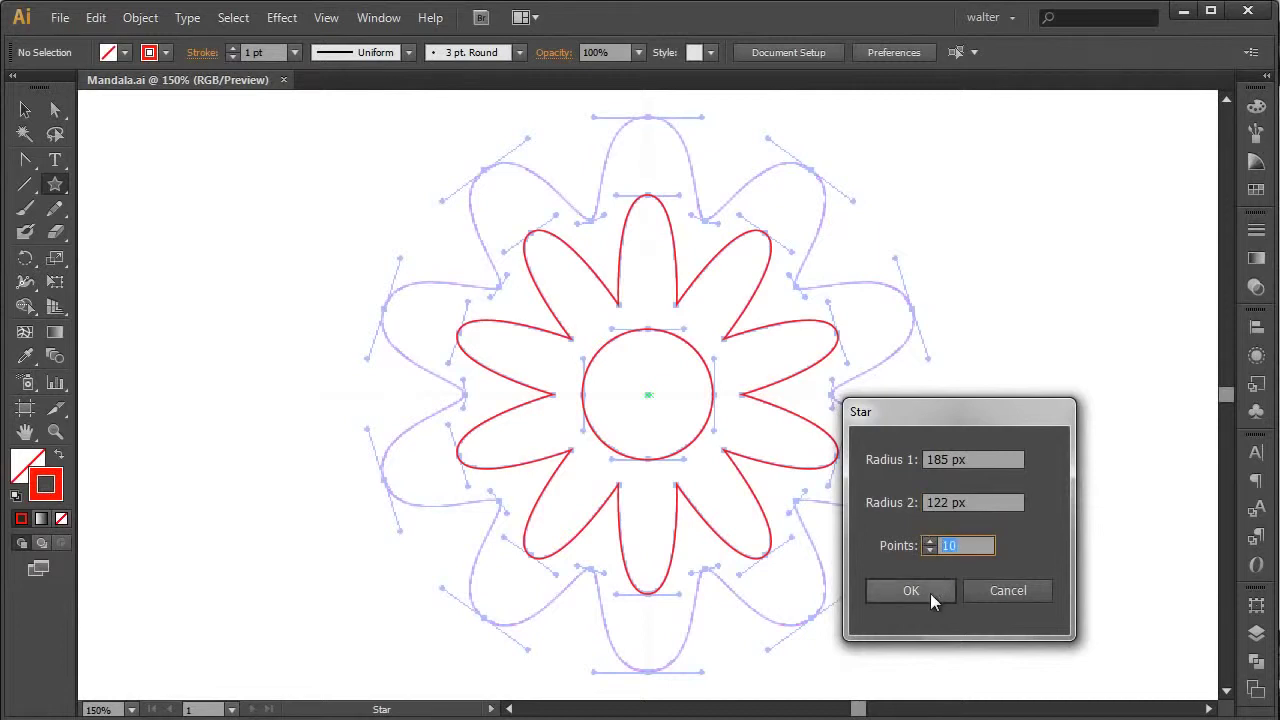
{"action": "left_click", "coordinate": [930, 593]}
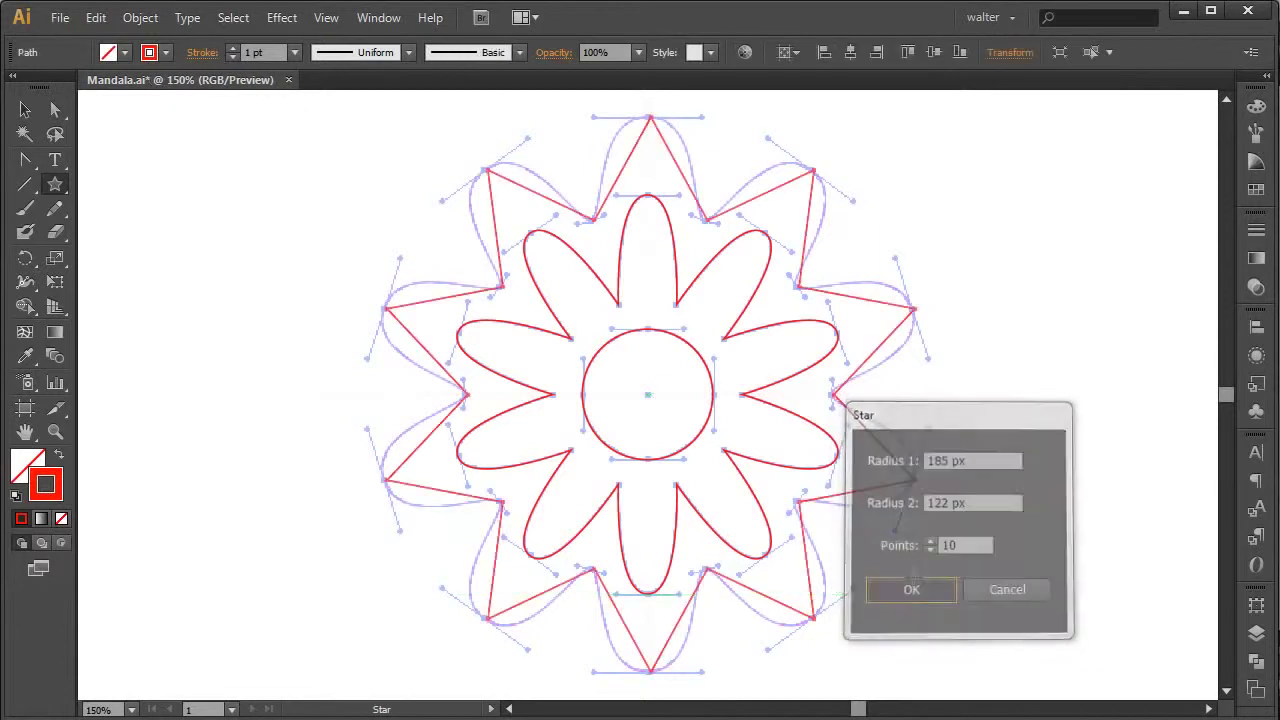
{"action": "left_click", "coordinate": [850, 57]}
{"action": "key", "text": "v"}
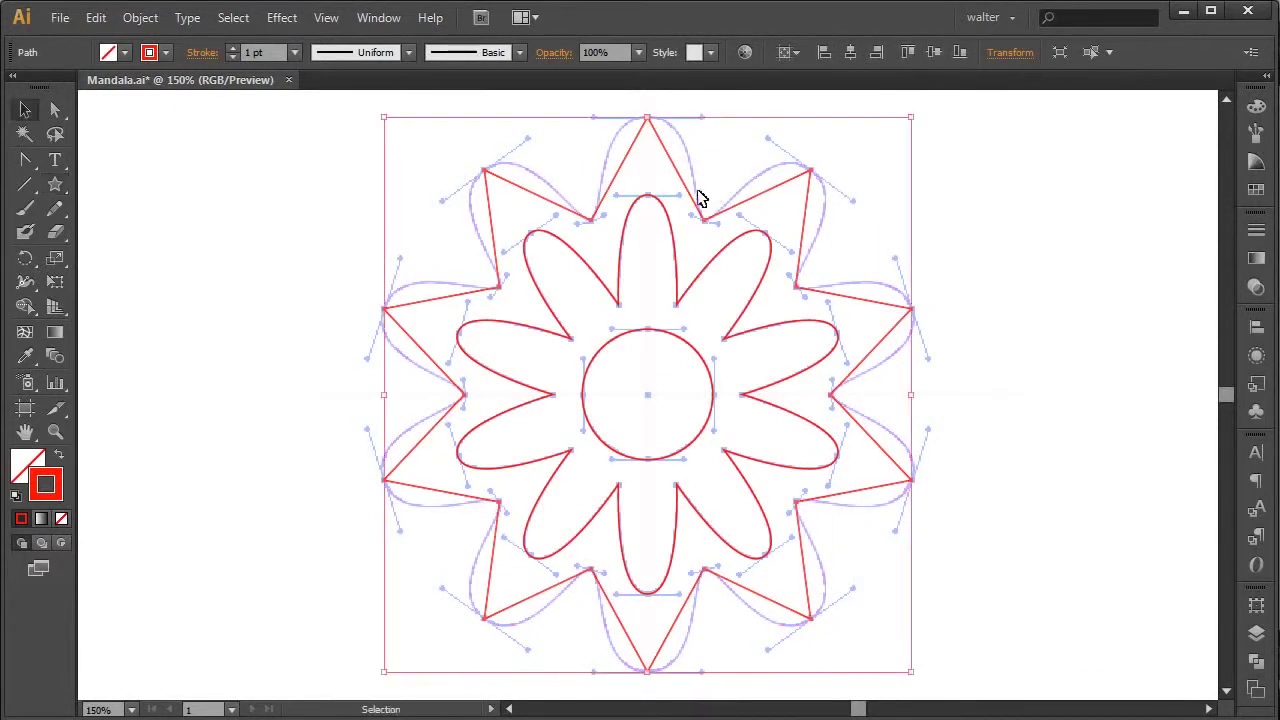
- Isolate the outer star, delete all of it except the segment from the top point to its left inner corner, and exit isolation
{"action": "double_click", "coordinate": [688, 198]}
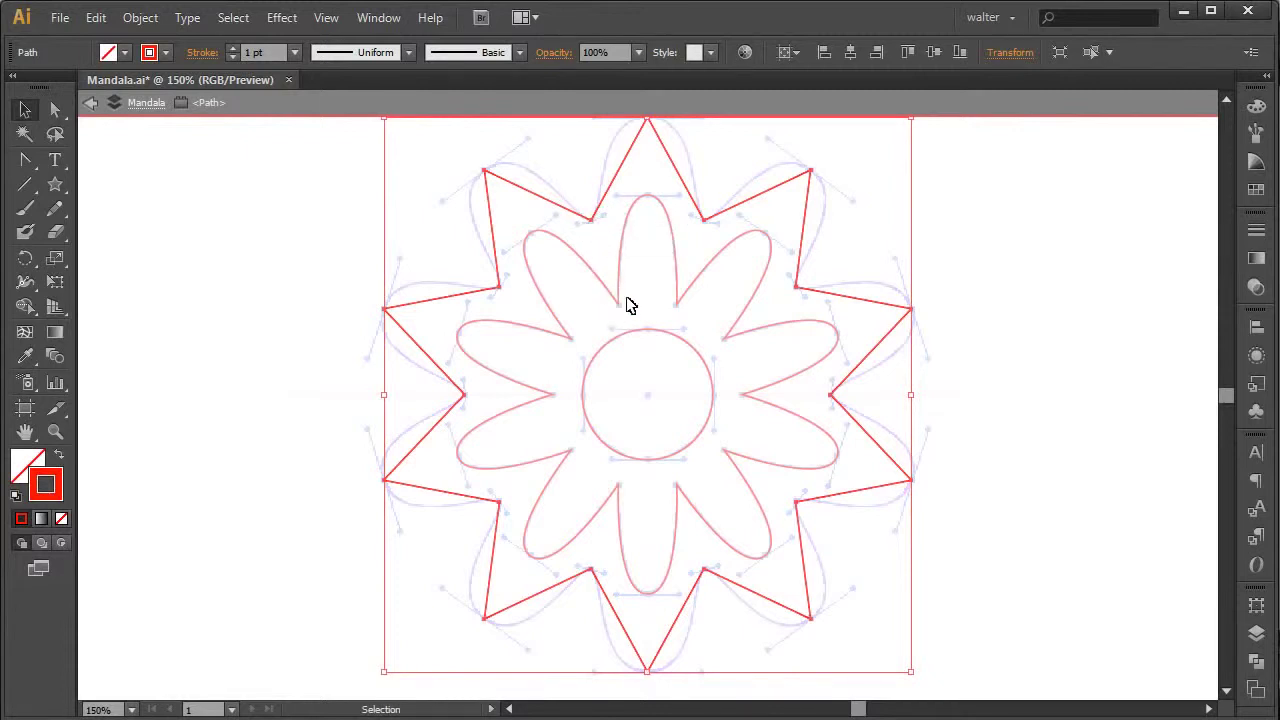
{"action": "key", "text": "a"}
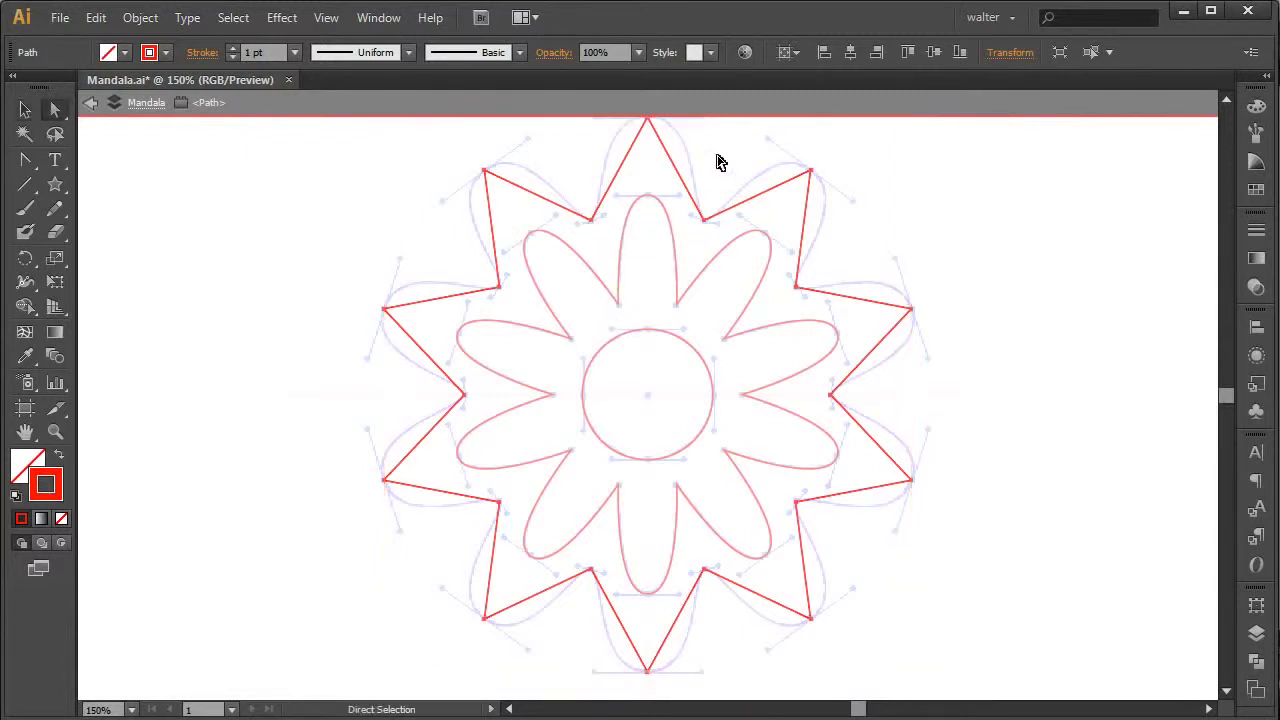
{"action": "left_click_drag", "start_coordinate": [692, 146], "coordinate": [957, 650]}
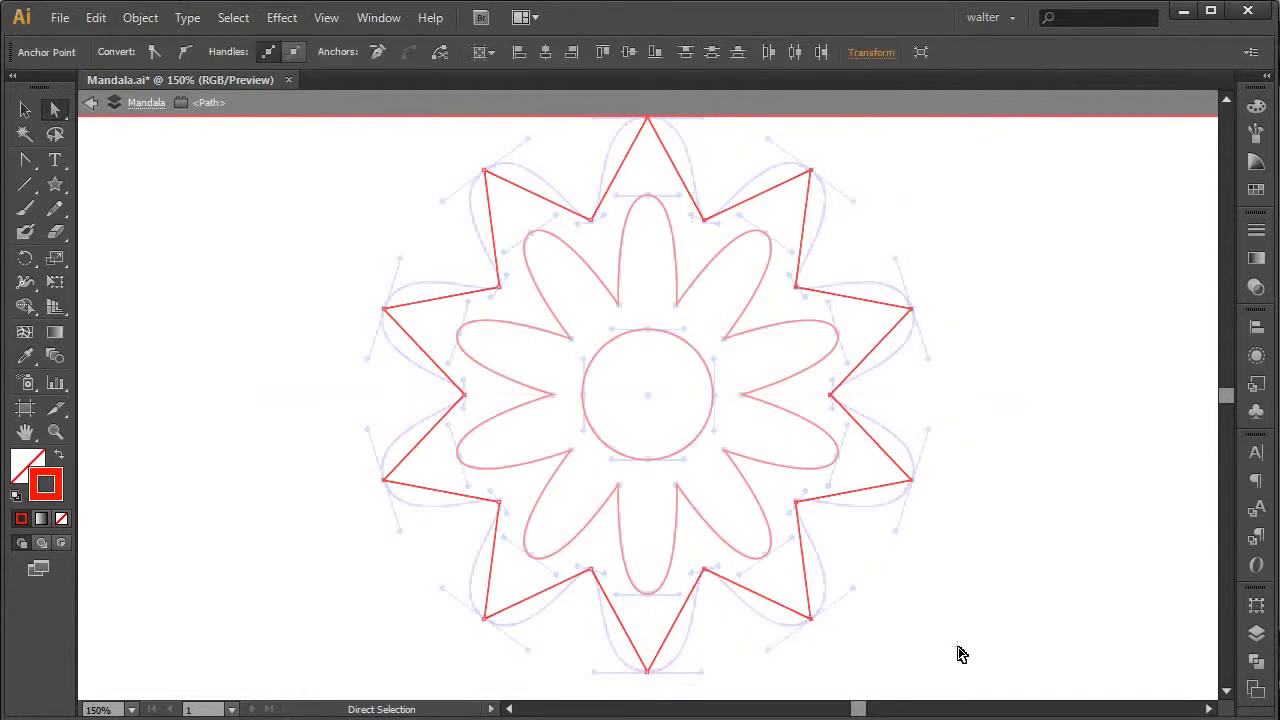
{"action": "key", "text": "Delete"}
{"action": "left_click_drag", "start_coordinate": [926, 464], "coordinate": [388, 690]}
{"action": "key", "text": "Delete"}
{"action": "left_click_drag", "start_coordinate": [317, 153], "coordinate": [548, 564]}
{"action": "key", "text": "Delete"}
{"action": "key", "text": "v"}
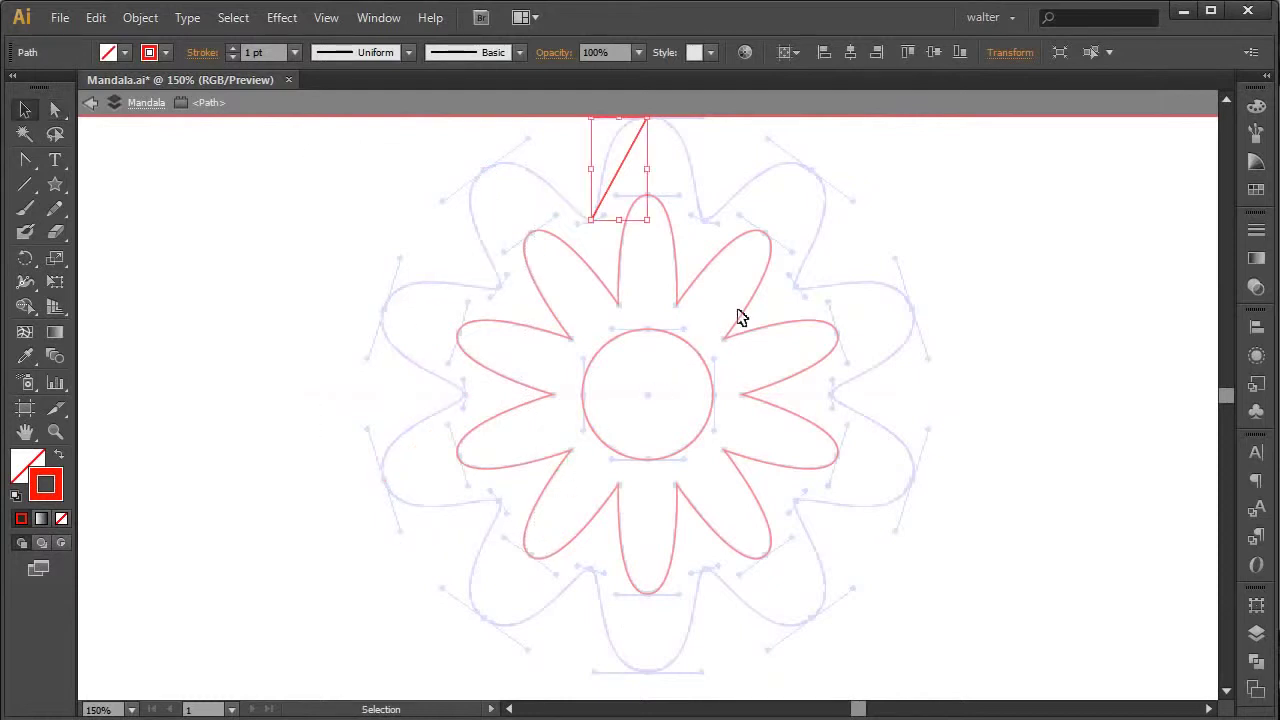
{"action": "double_click", "coordinate": [837, 264]}
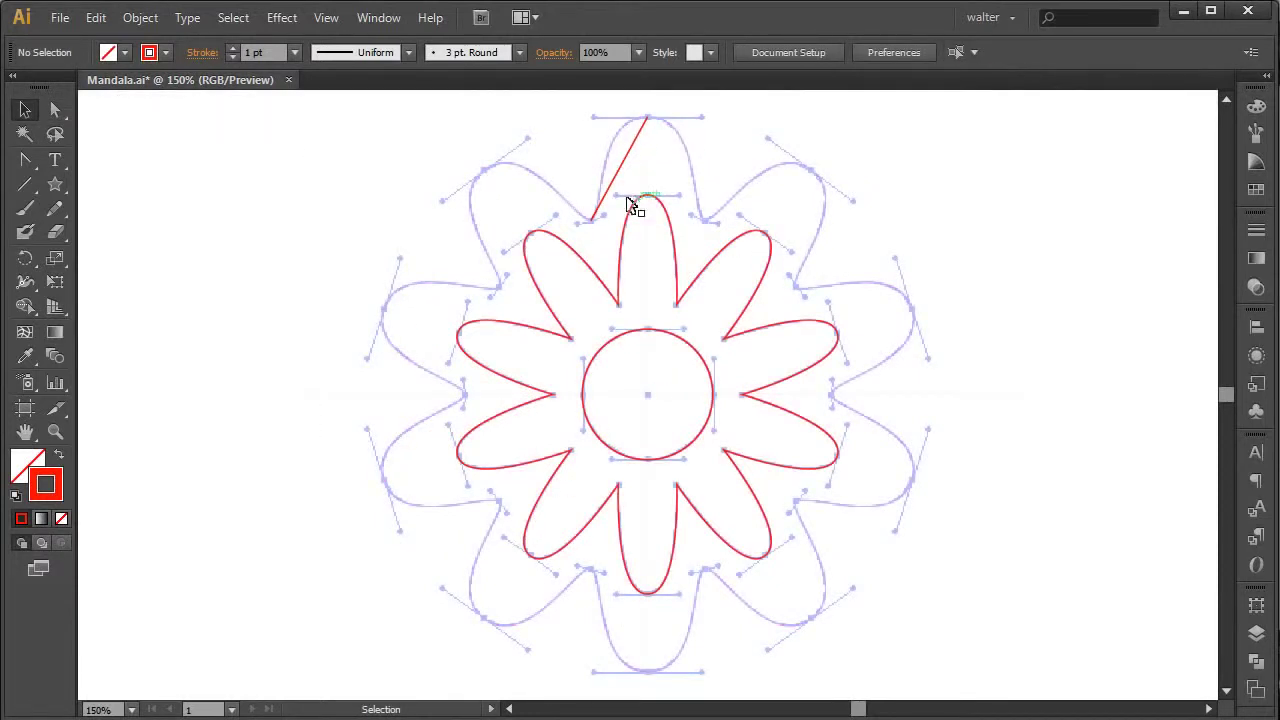
- Convert both end points of the remaining segment into curved anchors matching the outer petal of the template, and save the file
{"action": "key", "text": "shift+c"}
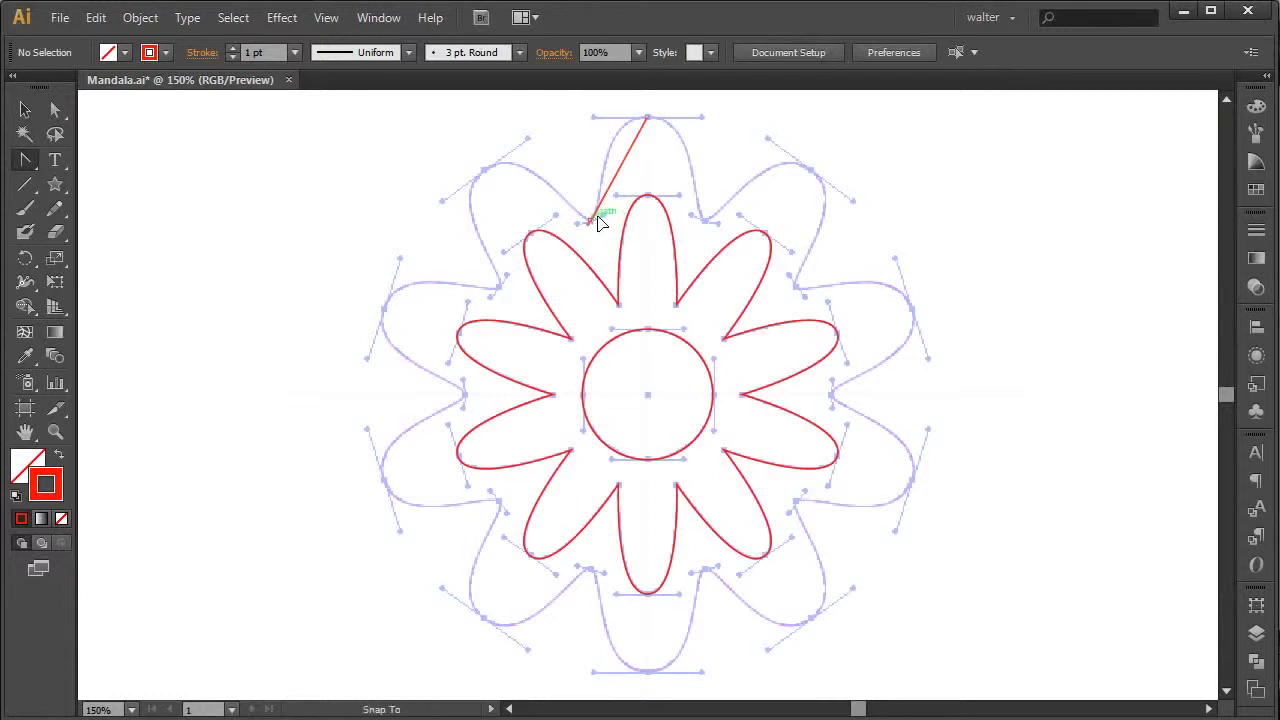
{"action": "left_click_drag", "start_coordinate": [592, 224], "coordinate": [614, 203]}
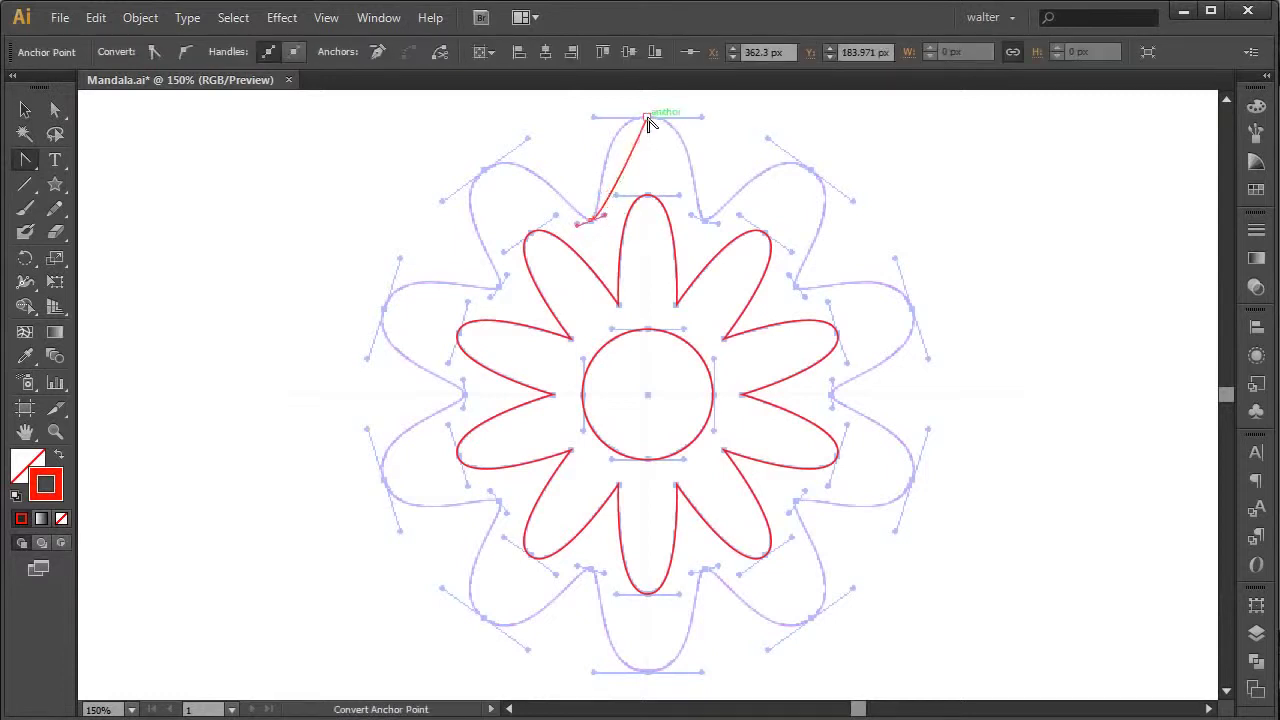
{"action": "left_click_drag", "start_coordinate": [648, 118], "coordinate": [702, 120]}
{"action": "key", "text": "ctrl+s"}
- Reflect a copy of the curved half petal across the vertical axis through its top anchor
{"action": "key", "text": "a"}
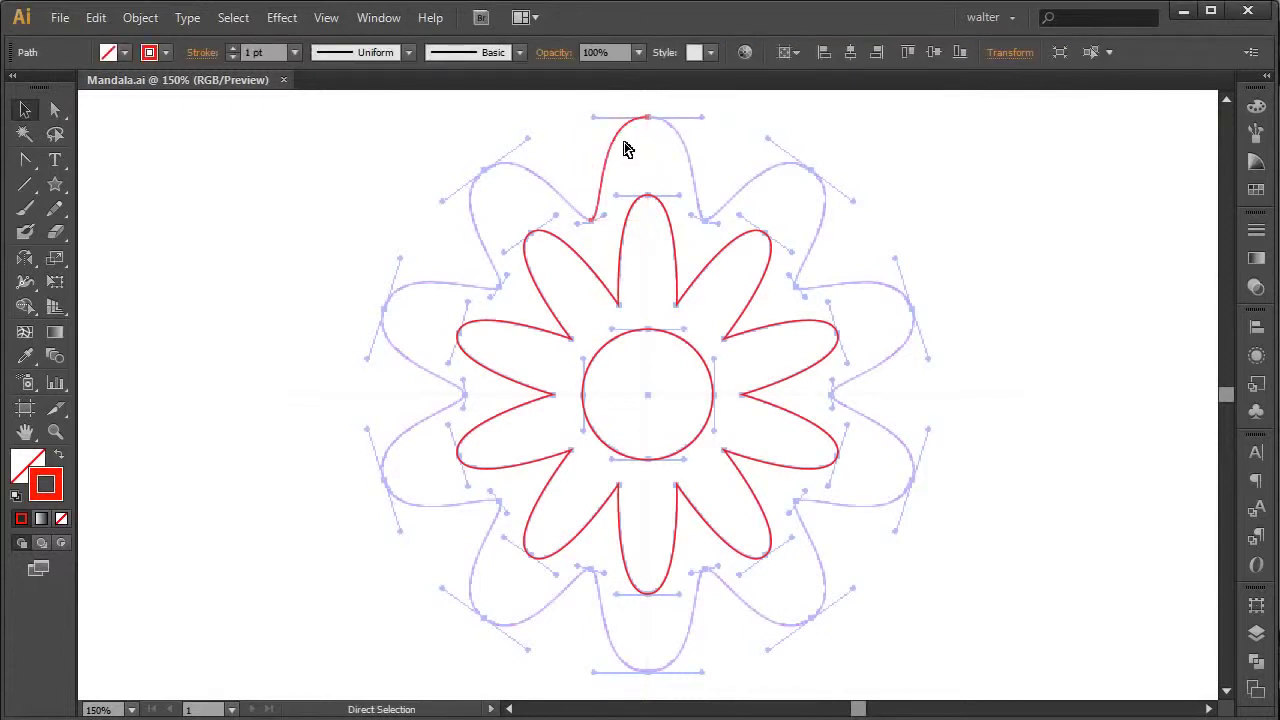
{"action": "key", "text": "v"}
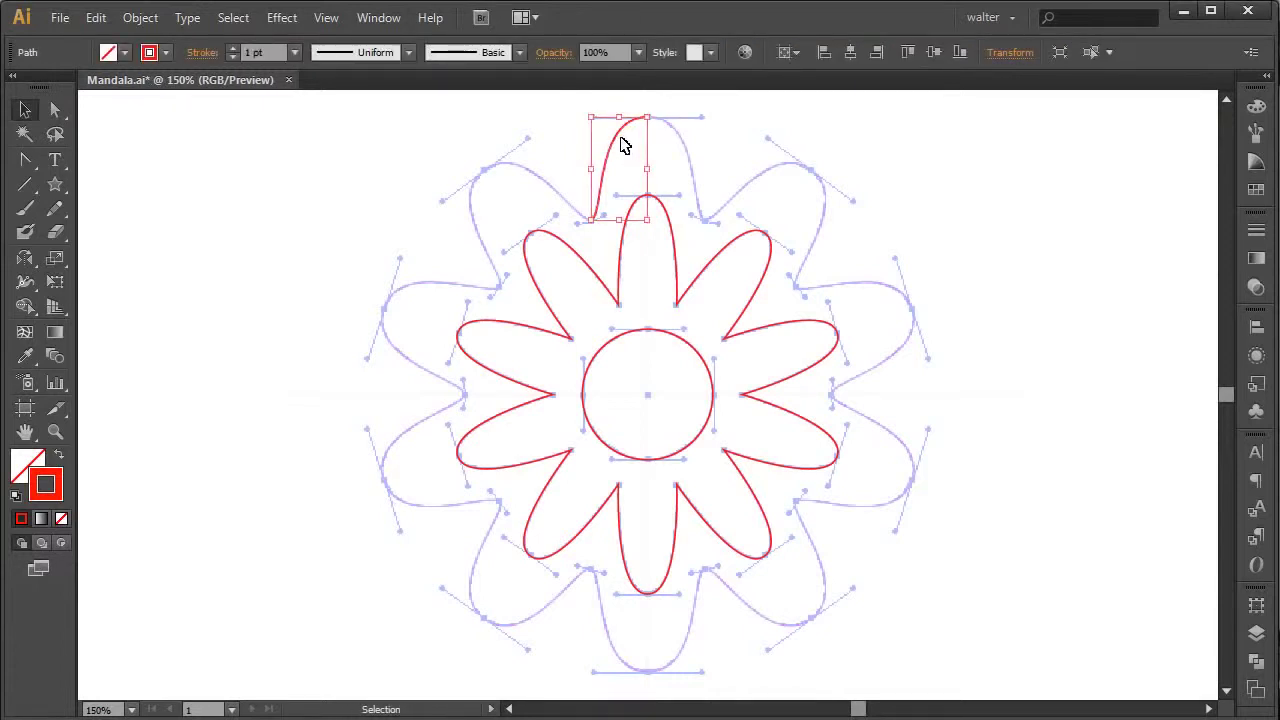
{"action": "key", "text": "o"}
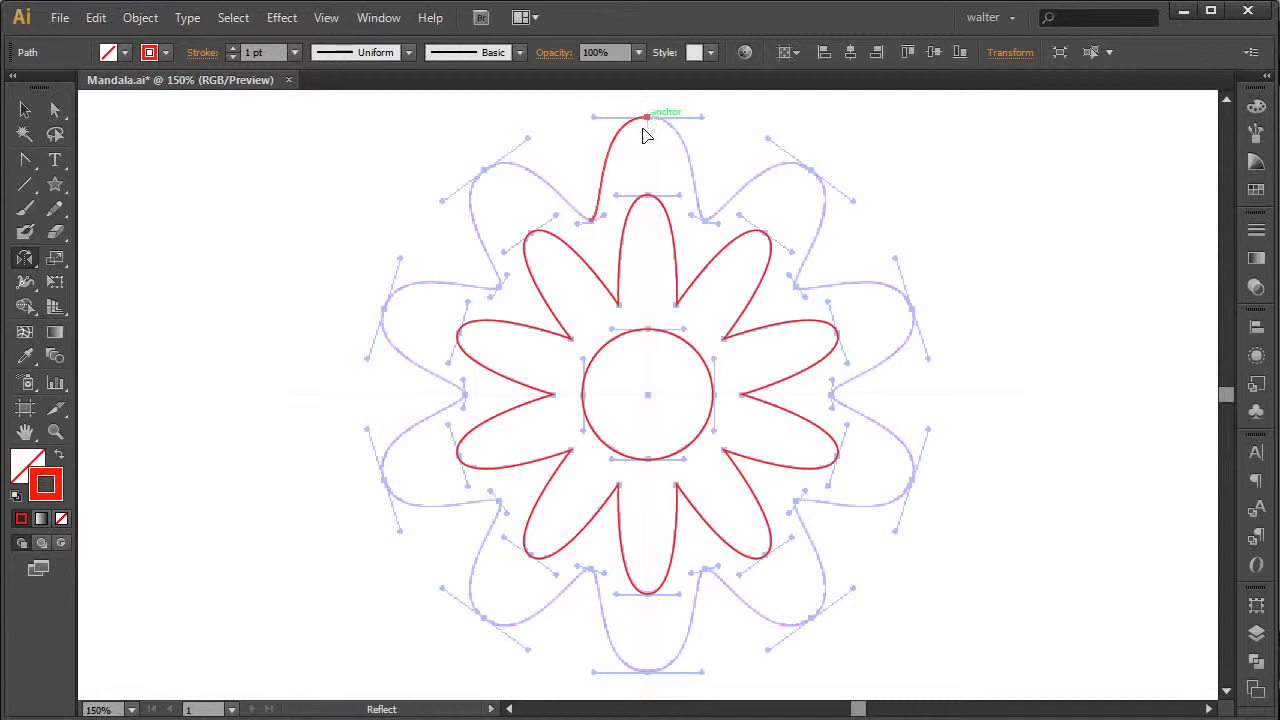
{"action": "left_click", "coordinate": [644, 130]}
{"action": "left_click_drag", "start_coordinate": [650, 187], "coordinate": [866, 204]}
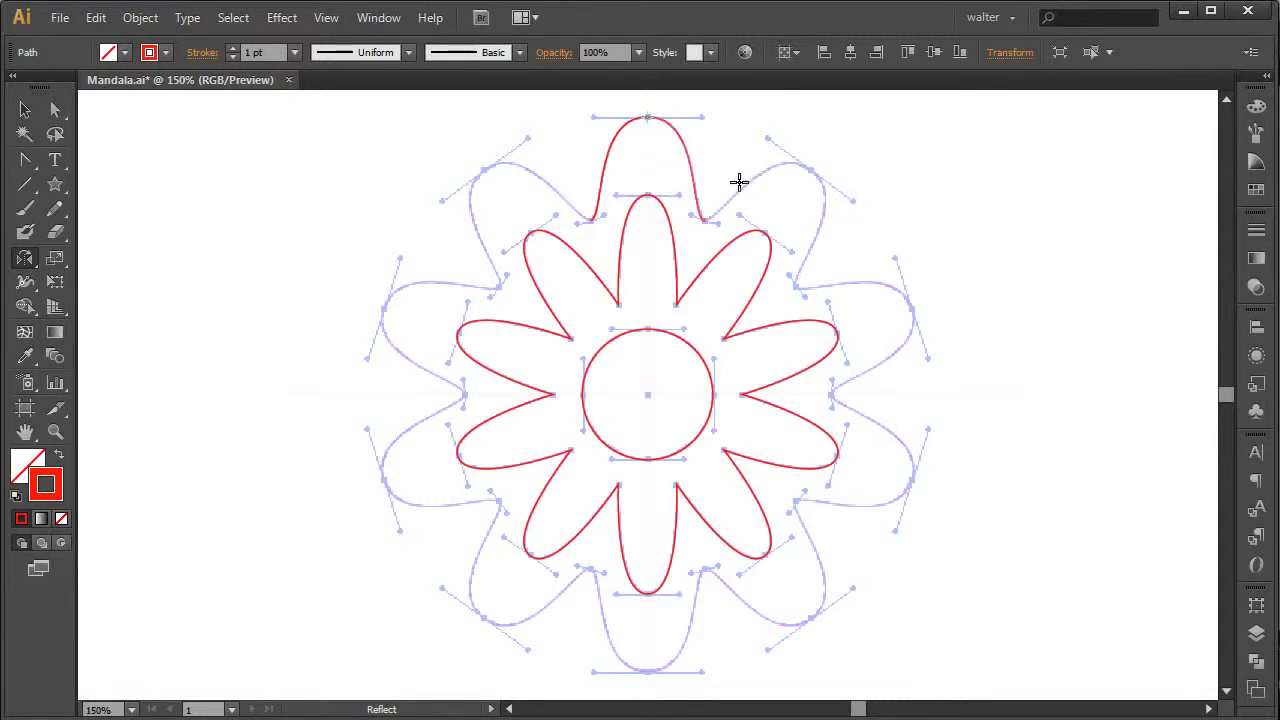
- Average the two overlapping end points at the tip of the top outer petal and join the halves into one path
{"action": "key", "text": "a"}
{"action": "left_click_drag", "start_coordinate": [638, 98], "coordinate": [660, 150]}
{"action": "key", "text": "v"}
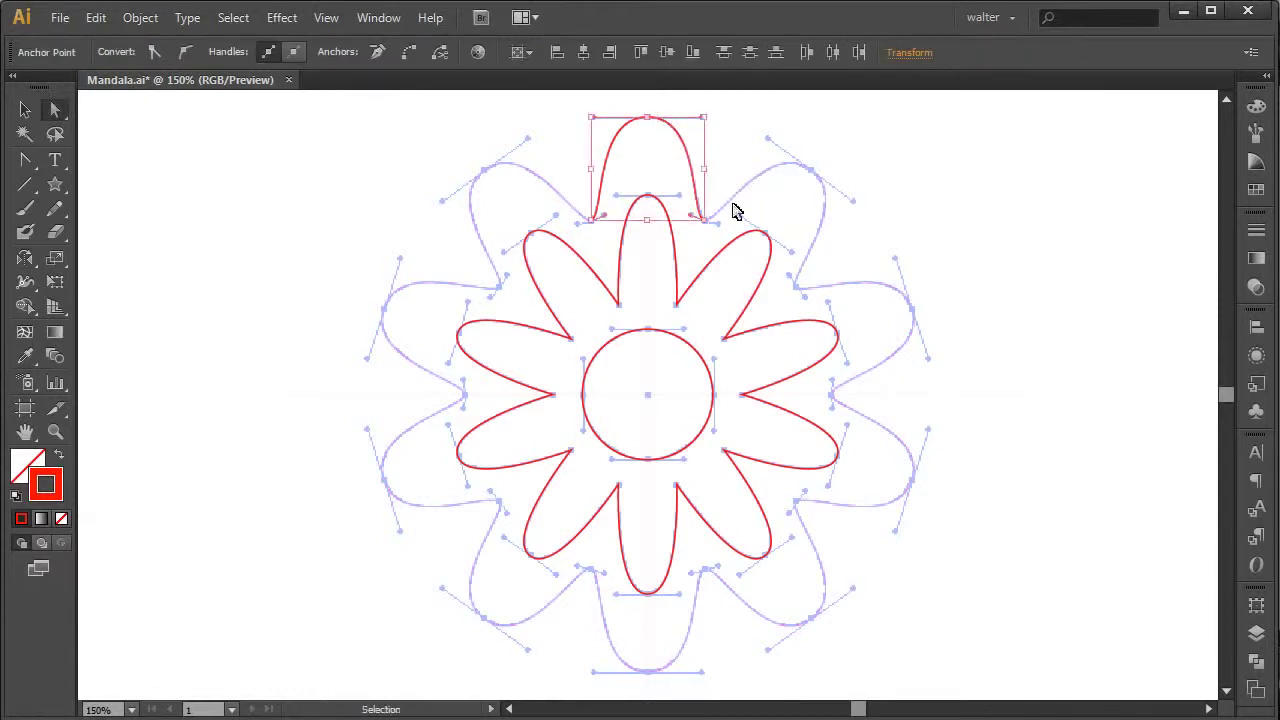
{"action": "key", "text": "ctrl+alt+j"}
{"action": "key", "text": "Return"}
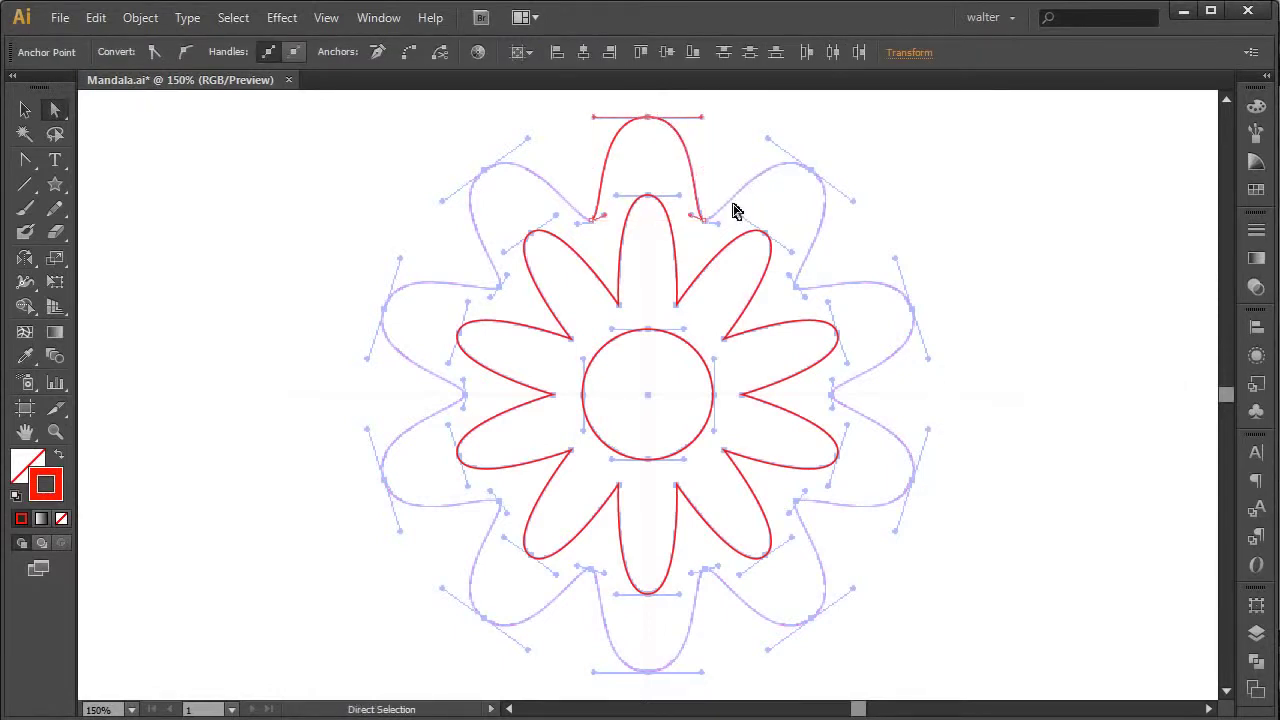
{"action": "key", "text": "a"}
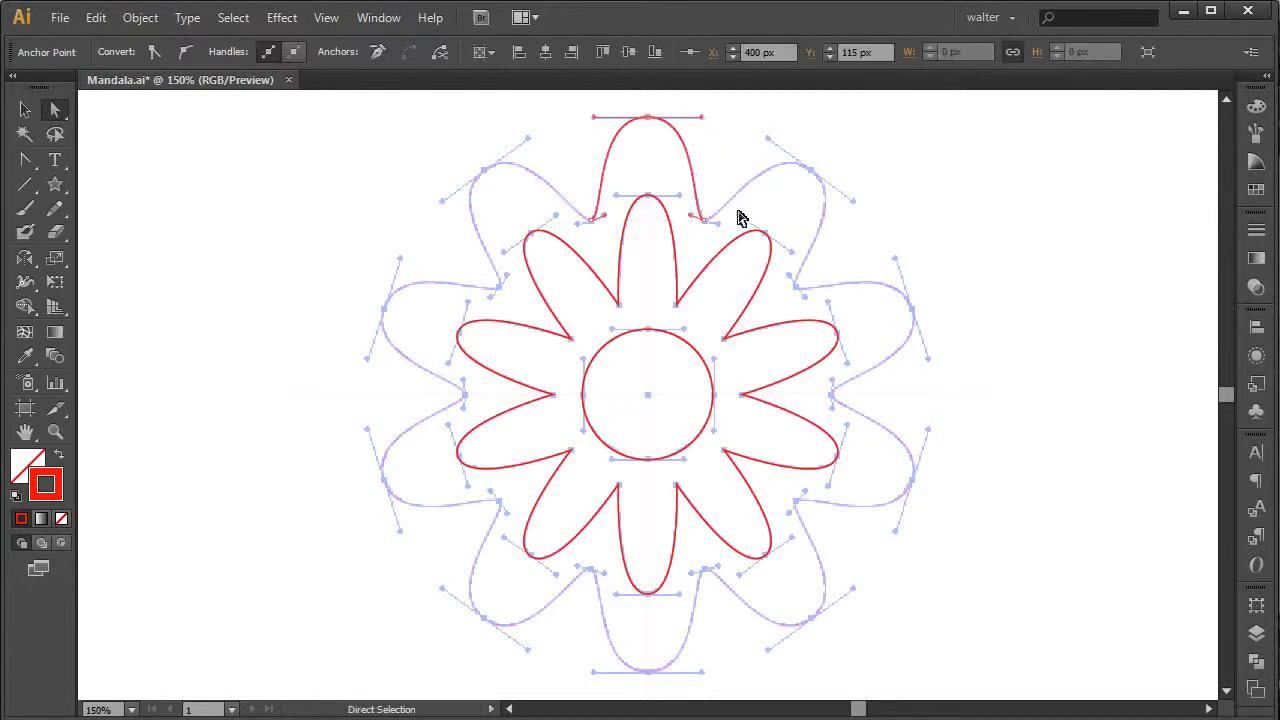
- Draw a vertical guide line about 151 px long upward from the mandala's centre and group it with the outer petal
{"action": "key", "text": "backslash"}
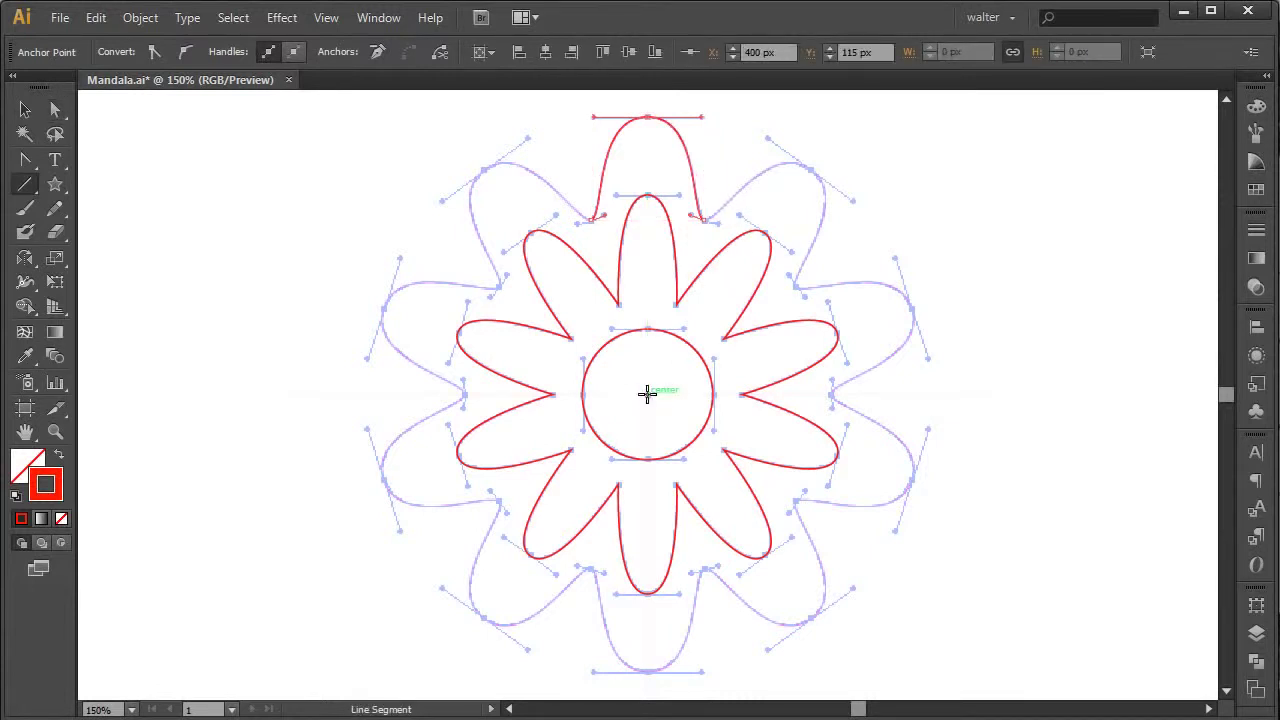
{"action": "left_click_drag", "start_coordinate": [647, 394], "coordinate": [654, 271]}
{"action": "left_click_drag", "start_coordinate": [646, 168], "coordinate": [646, 168]}
{"action": "key", "text": "v"}
{"action": "left_click_drag", "start_coordinate": [711, 128], "coordinate": [622, 178]}
{"action": "key", "text": "ctrl+g"}
- Apply a Transform effect to the group, rotating it 36° about its bottom centre with enough copies for a ten-petal ring
{"action": "left_click", "coordinate": [282, 17]}
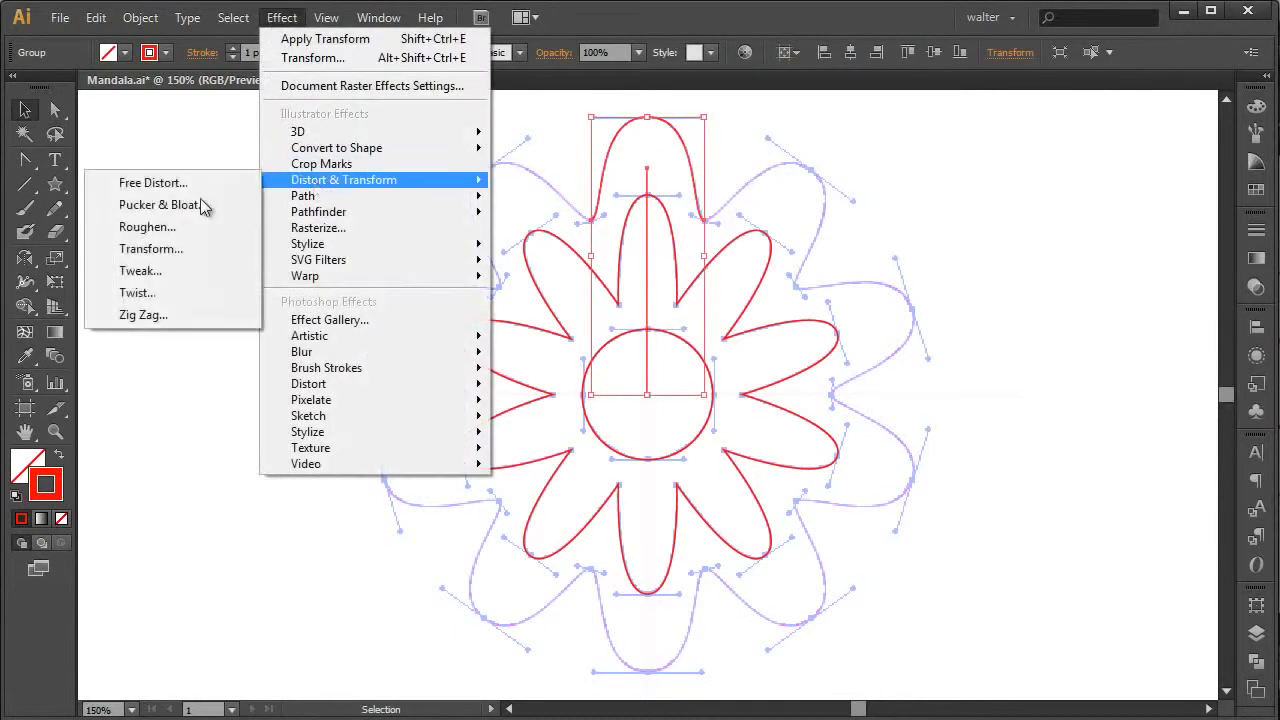
{"action": "left_click", "coordinate": [143, 249]}
{"action": "left_click_drag", "start_coordinate": [680, 143], "coordinate": [866, 111]}
{"action": "left_click", "coordinate": [823, 631]}
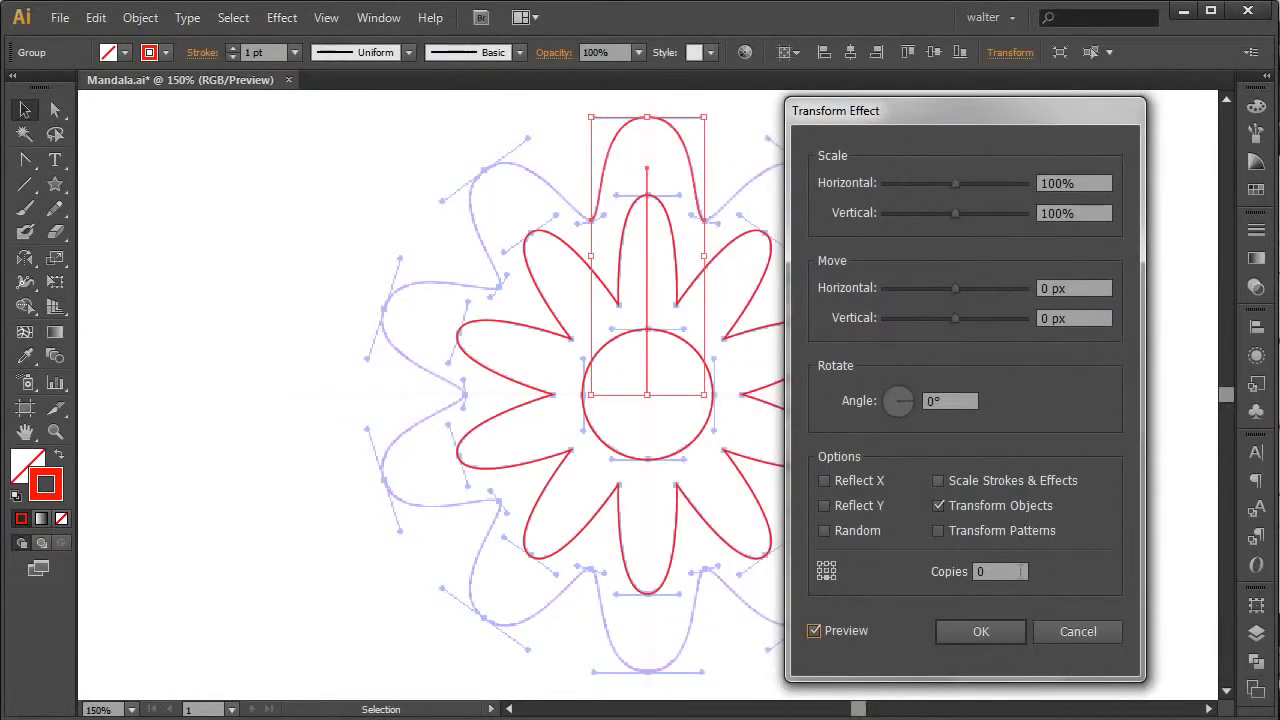
{"action": "left_click", "coordinate": [950, 401]}
{"action": "type", "text": "36"}
{"action": "left_click", "coordinate": [1005, 573]}
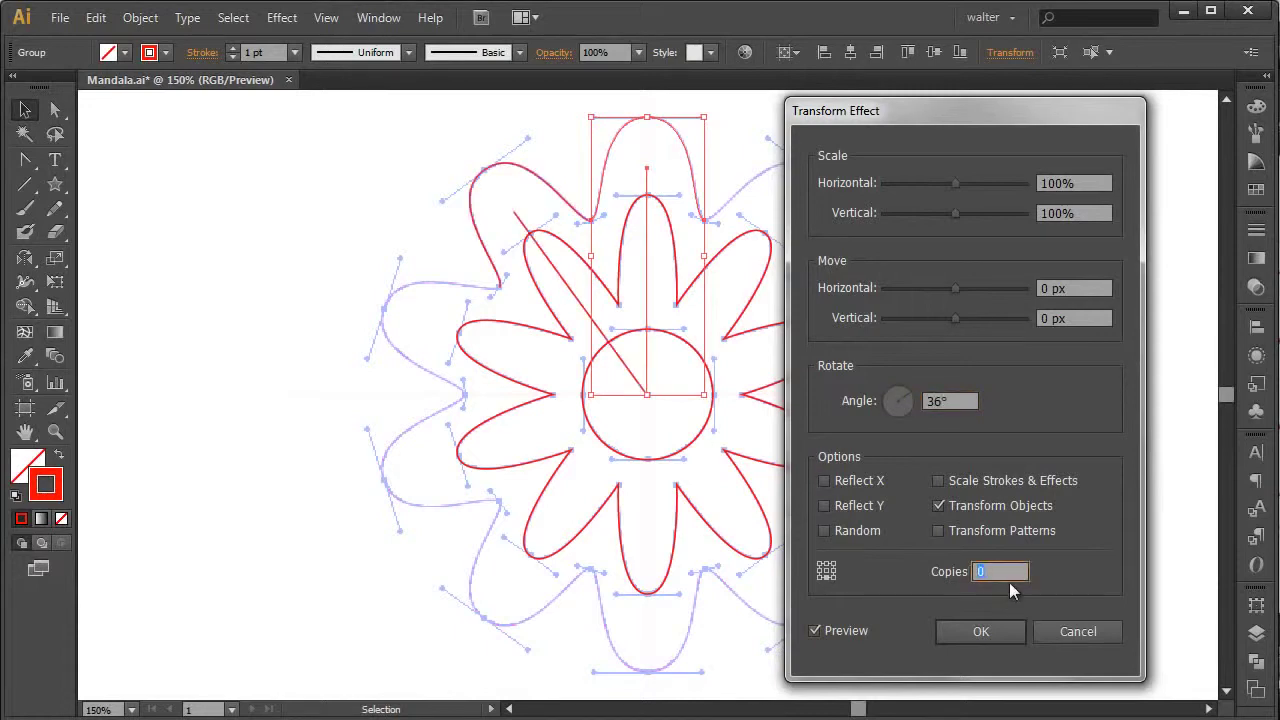
{"action": "left_click", "coordinate": [981, 631]}
- Remove the stroke from the guide line inside the outer petal group
{"action": "key", "text": "a"}
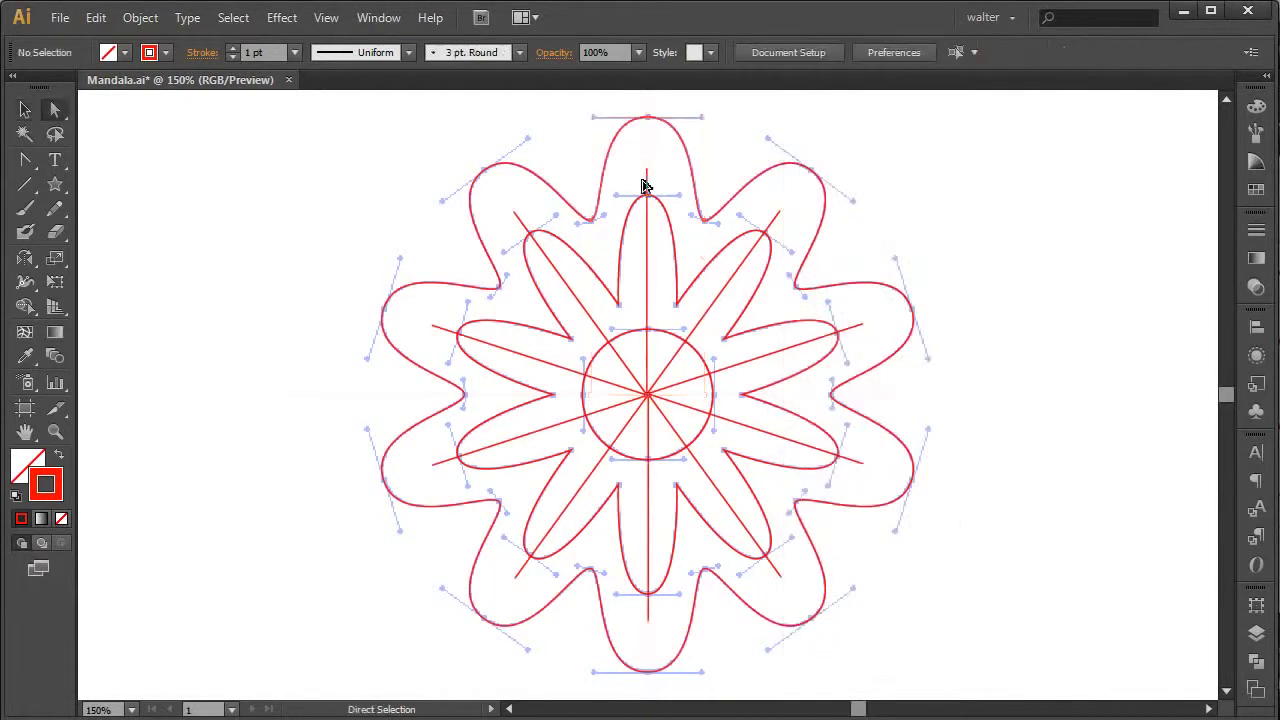
{"action": "left_click", "coordinate": [647, 190]}
{"action": "key", "text": "/"}
{"action": "key", "text": "v"}
- Expand the appearance of the outer petal group so its repeated copies become real paths
{"action": "left_click", "coordinate": [140, 17]}
{"action": "left_click", "coordinate": [197, 237]}
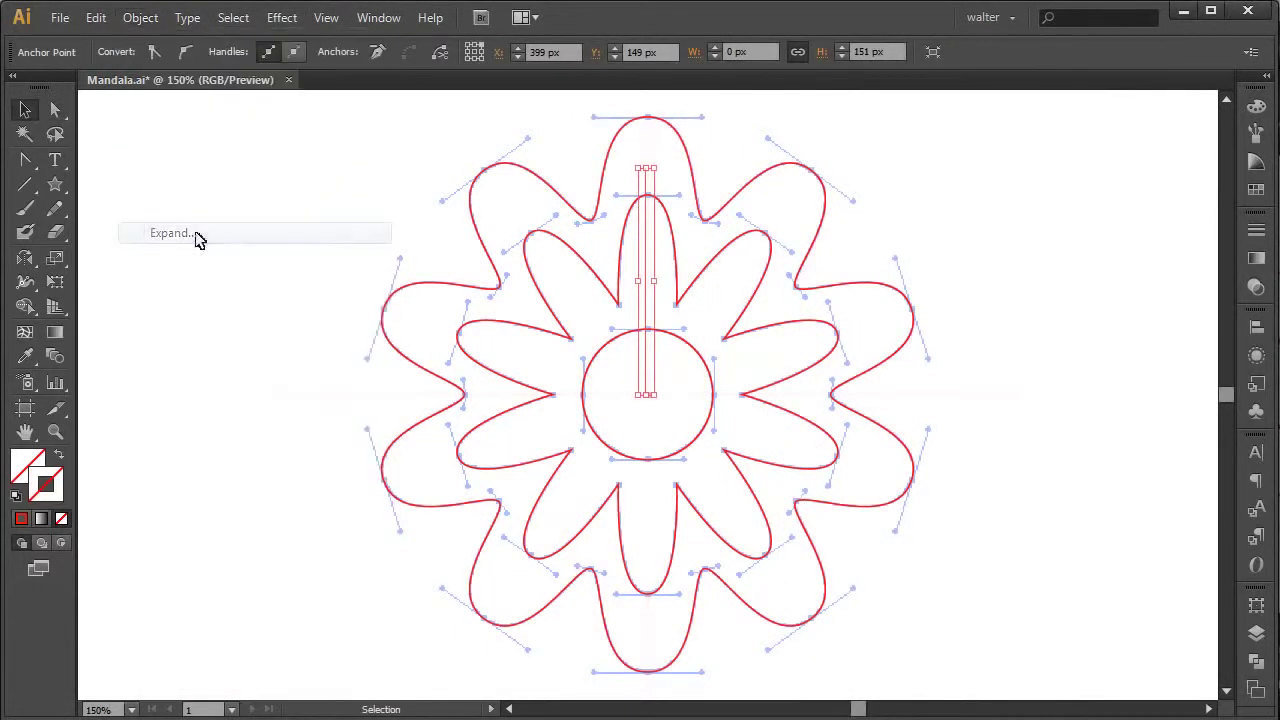
{"action": "left_click", "coordinate": [688, 142]}
{"action": "left_click", "coordinate": [686, 138]}
{"action": "left_click", "coordinate": [155, 17]}
{"action": "left_click", "coordinate": [197, 250]}
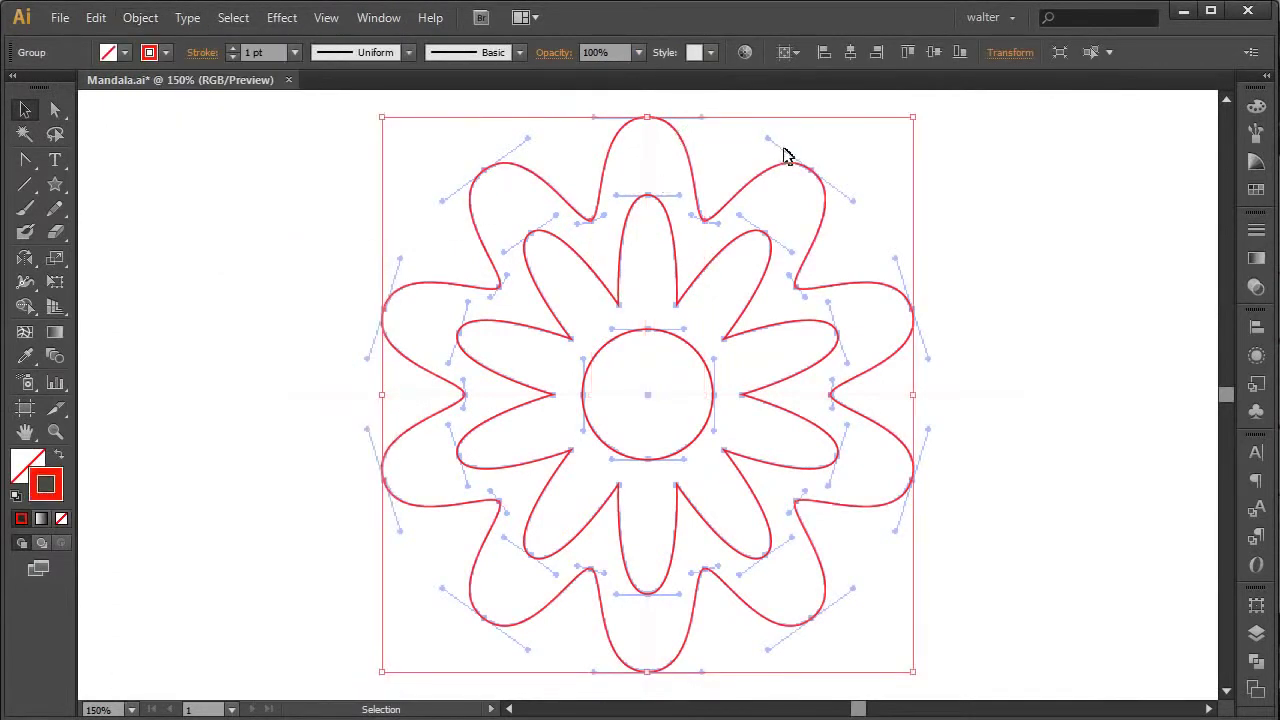
- Ungroup the expanded outer petals and select any stray points in the artwork
{"action": "key", "text": "a"}
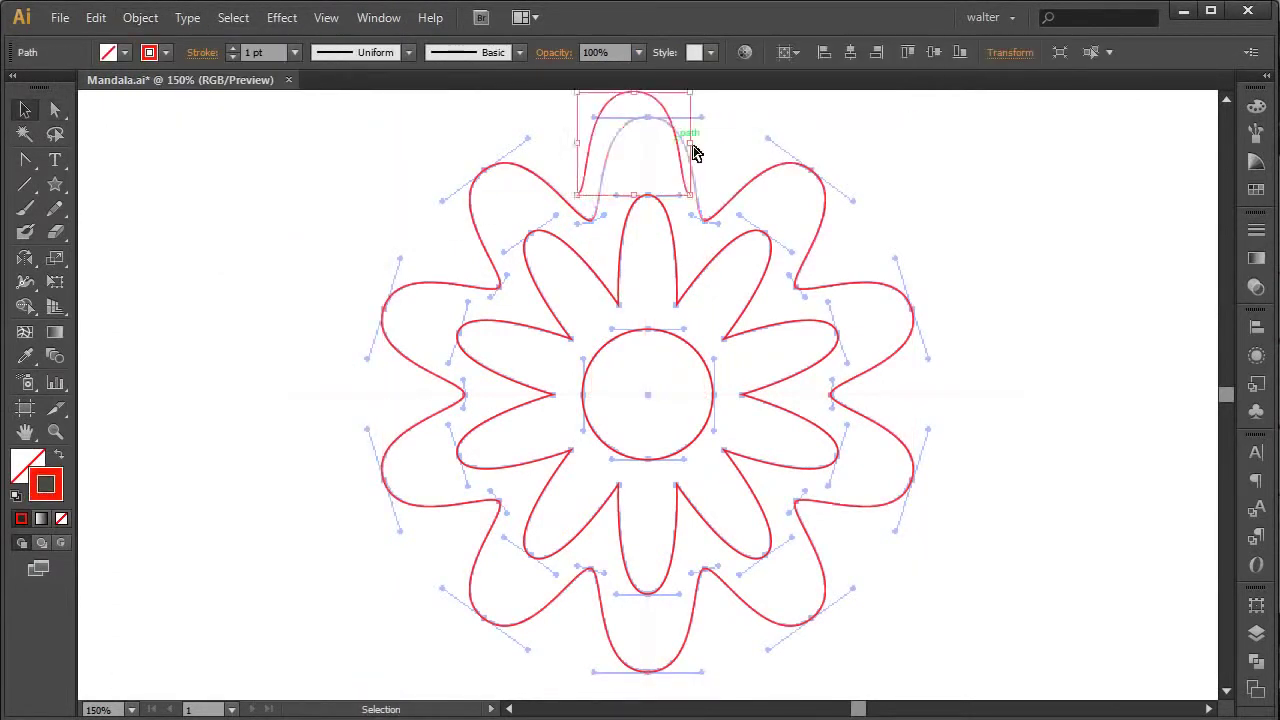
{"action": "left_click", "coordinate": [716, 205]}
{"action": "key", "text": "v"}
{"action": "left_click", "coordinate": [233, 17]}
{"action": "mouse_move", "coordinate": [257, 234]}
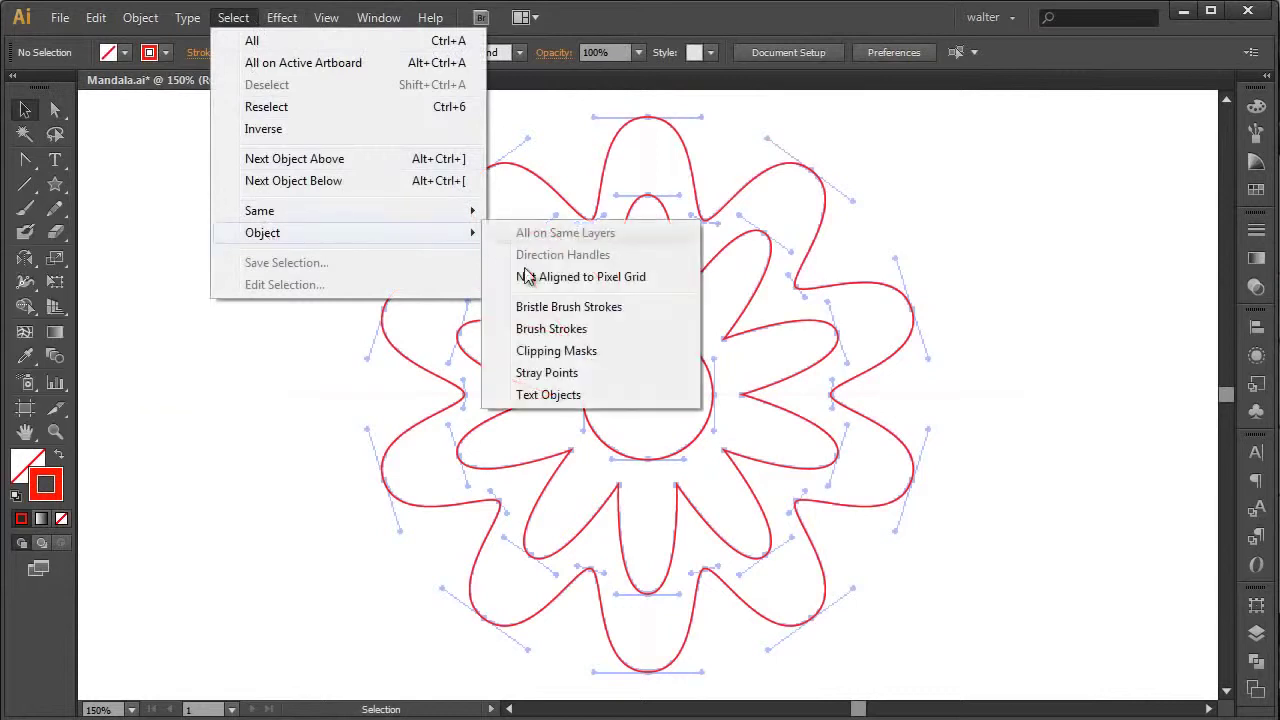
{"action": "left_click", "coordinate": [545, 372]}
- Average and join the outer petals' overlapping end points from the top petal's right side down to the ring's rightmost inner corner
{"action": "key", "text": "a"}
{"action": "left_click", "coordinate": [704, 218]}
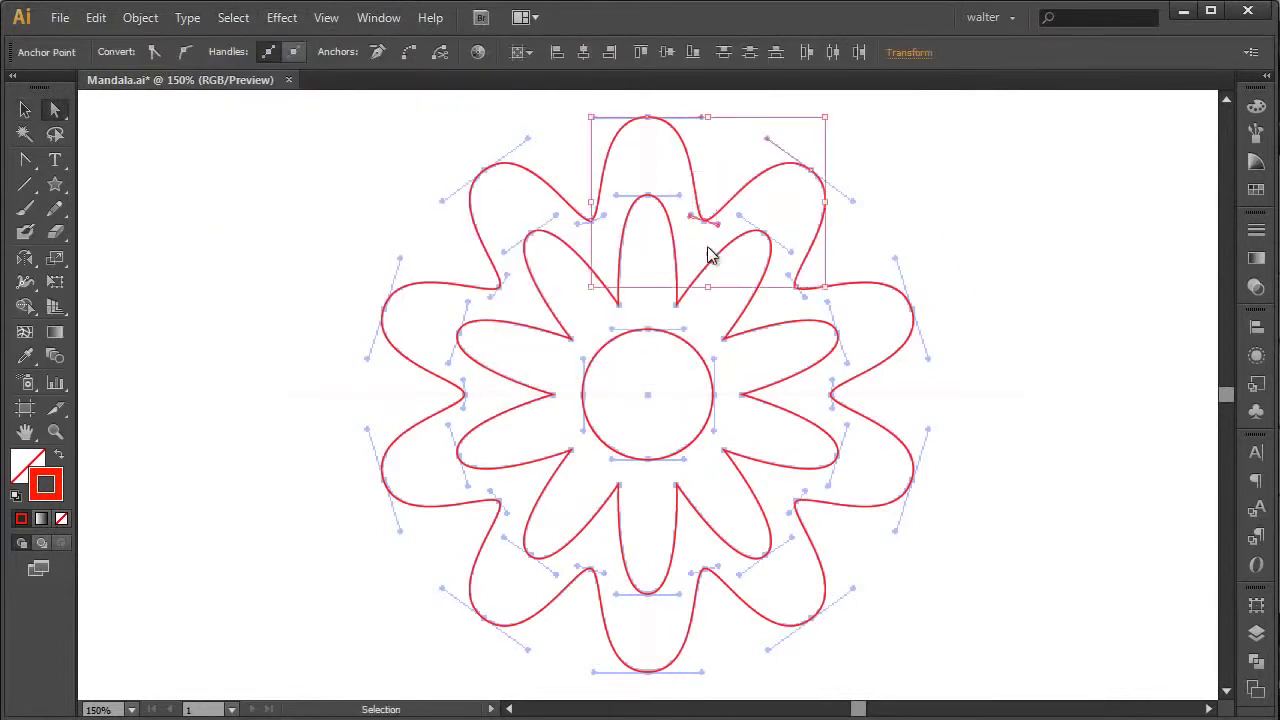
{"action": "left_click", "coordinate": [797, 289], "text": "shift"}
{"action": "key", "text": "ctrl+alt+j"}
{"action": "key", "text": "Return"}
{"action": "left_click", "coordinate": [834, 410]}
{"action": "key", "text": "ctrl+alt+j"}
{"action": "key", "text": "Return"}
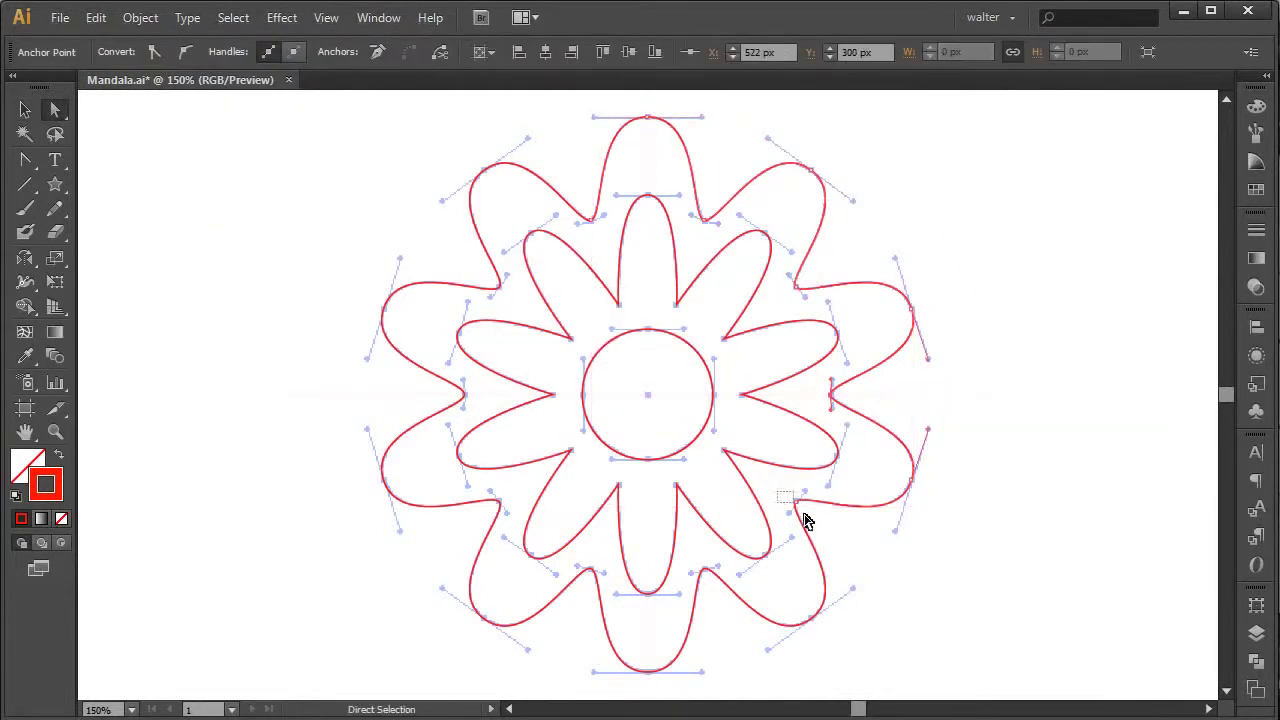
- Average and join the outer petals' end points at the lower-right inner corner and on both sides of the bottom petal
{"action": "left_click", "coordinate": [803, 517]}
{"action": "left_click", "coordinate": [812, 527], "text": "shift"}
{"action": "left_click_drag", "start_coordinate": [690, 556], "coordinate": [712, 575]}
{"action": "key", "text": "ctrl+alt+j"}
{"action": "key", "text": "Return"}
{"action": "key", "text": "ctrl+j"}
{"action": "left_click_drag", "start_coordinate": [570, 556], "coordinate": [593, 580]}
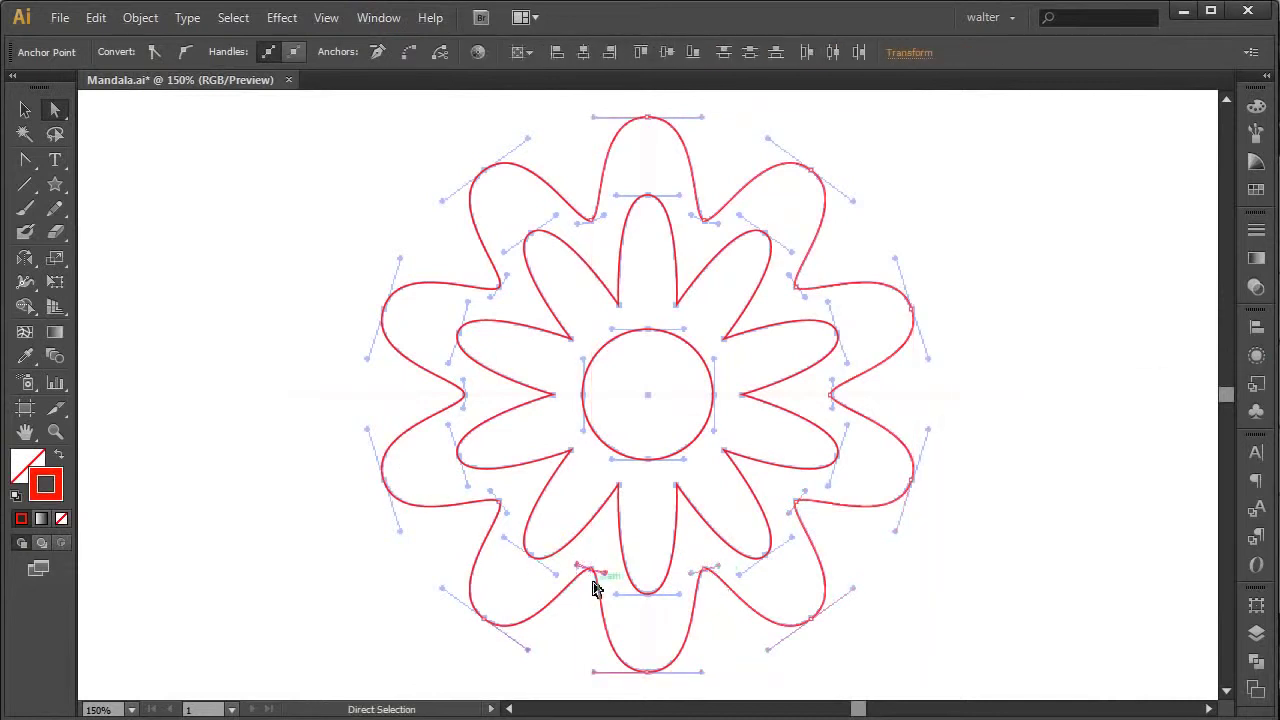
{"action": "key", "text": "ctrl+alt+j"}
{"action": "key", "text": "Return"}
{"action": "key", "text": "ctrl+j"}
- Average and join the remaining outer petal end points up the left side to the top petal, deselect the ring, and save the file
{"action": "left_click_drag", "start_coordinate": [527, 492], "coordinate": [486, 523]}
{"action": "key", "text": "ctrl+alt+j"}
{"action": "key", "text": "Return"}
{"action": "key", "text": "ctrl+j"}
{"action": "left_click_drag", "start_coordinate": [476, 384], "coordinate": [449, 414]}
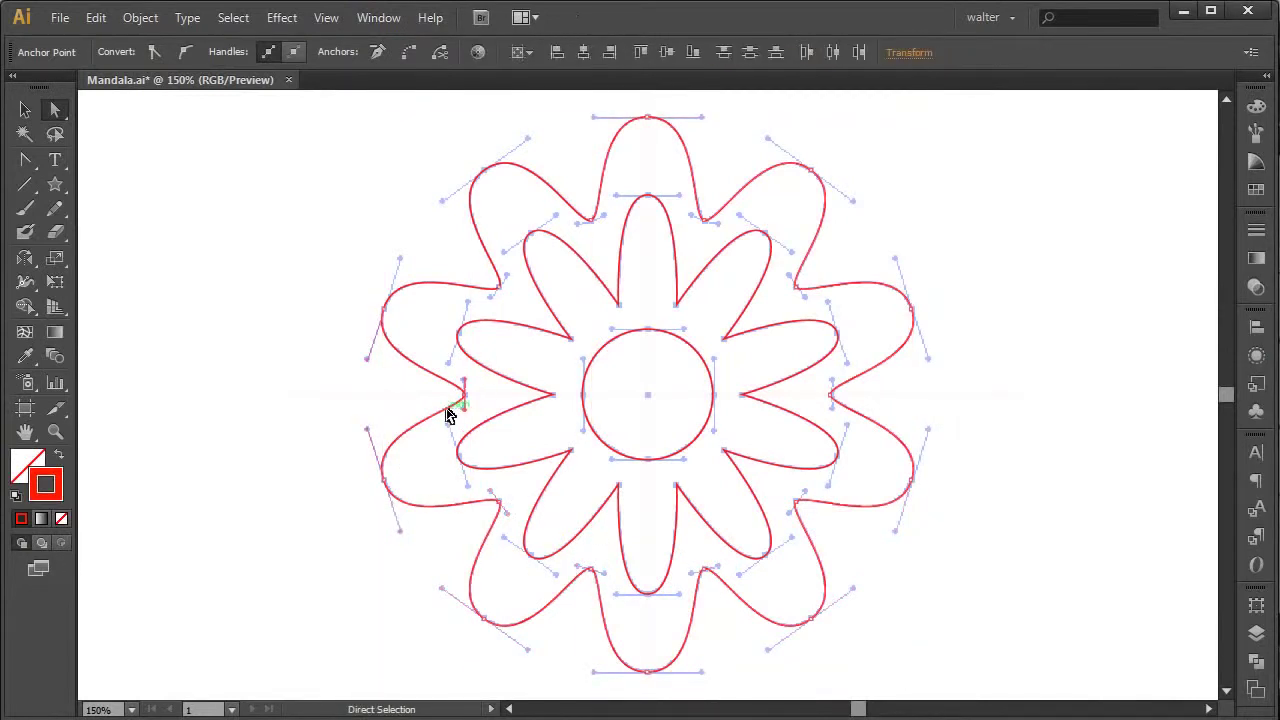
{"action": "key", "text": "ctrl+alt+j"}
{"action": "key", "text": "Return"}
{"action": "key", "text": "ctrl+j"}
{"action": "left_click_drag", "start_coordinate": [602, 209], "coordinate": [590, 226]}
{"action": "key", "text": "v"}
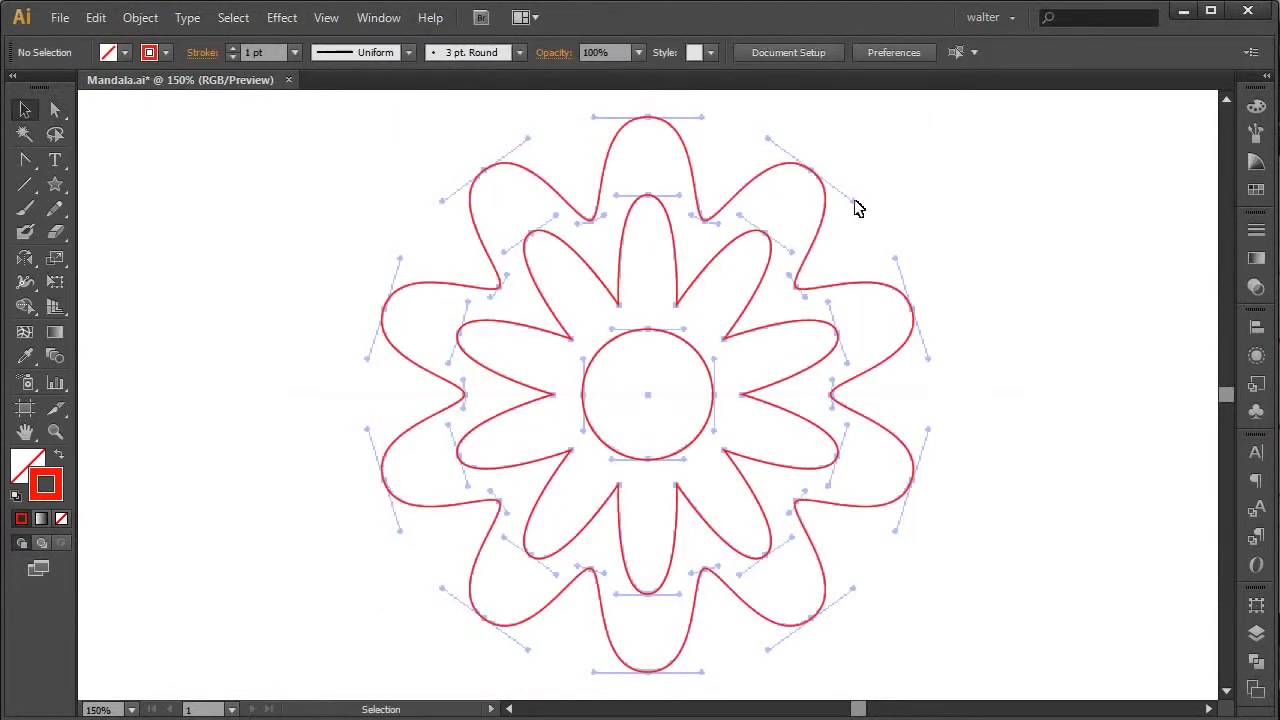
{"action": "key", "text": "ctrl+s"}
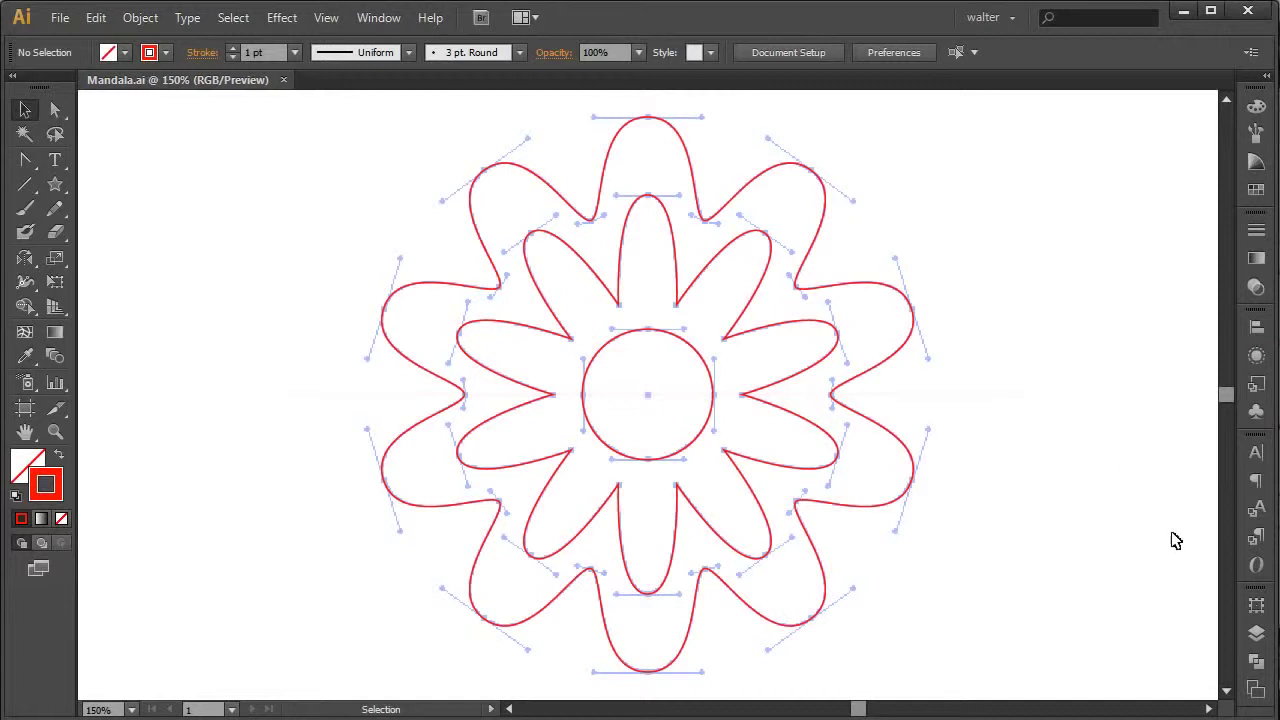
- Hide the Template layer so only the Mandala artwork is displayed
{"action": "left_click", "coordinate": [1256, 633]}
{"action": "left_click", "coordinate": [1020, 434]}
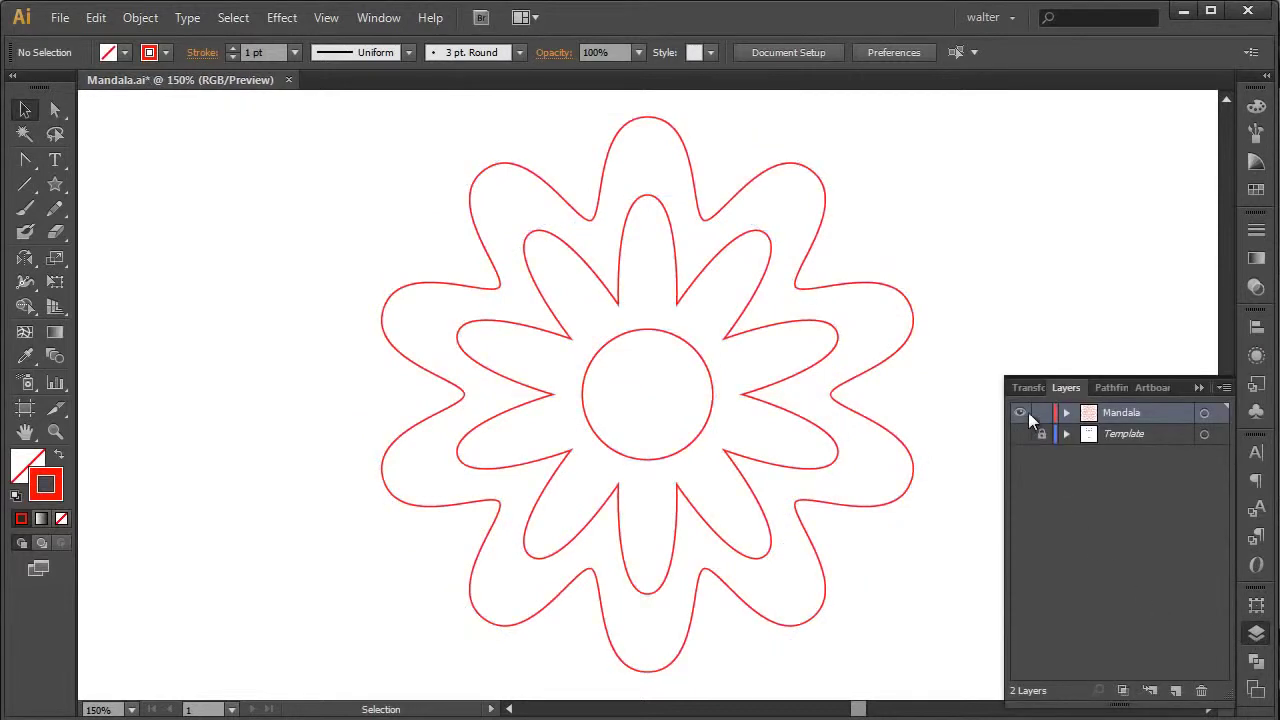
{"action": "left_click", "coordinate": [1198, 387]}
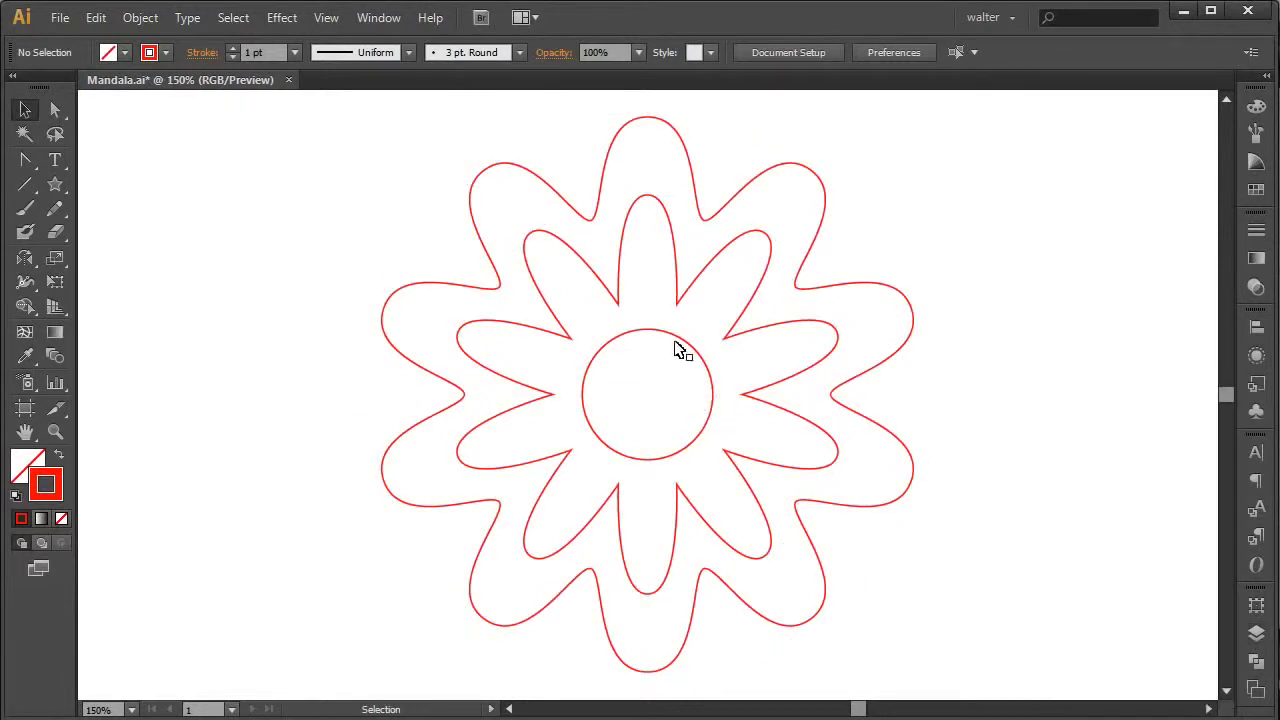
- Apply the white-to-black linear gradient to the stroke of the centre circle
{"action": "left_click", "coordinate": [672, 341]}
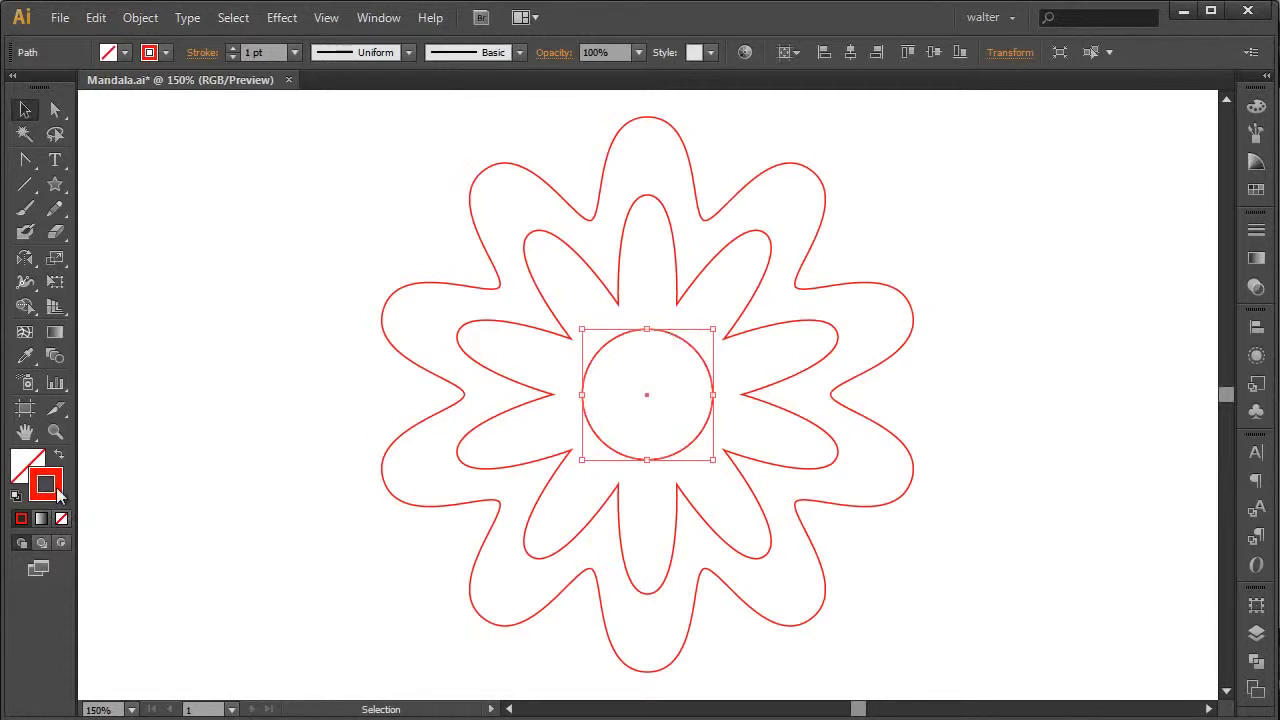
{"action": "left_click", "coordinate": [1254, 260]}
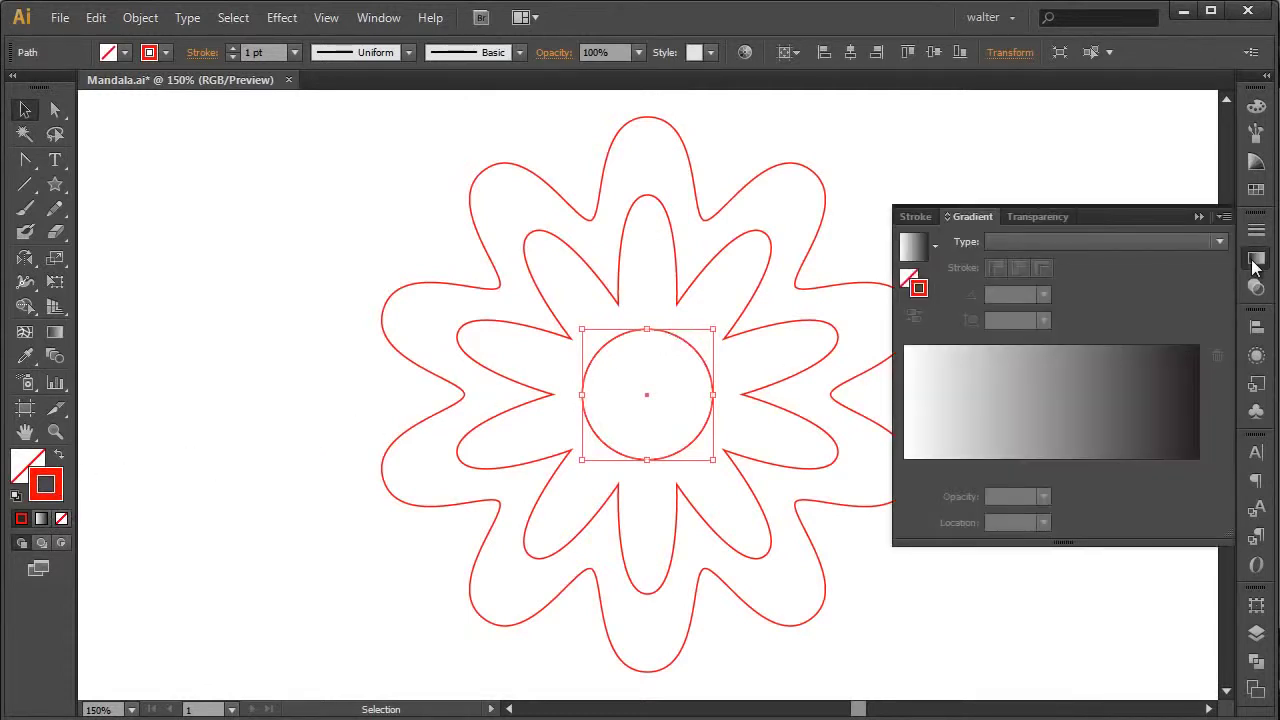
{"action": "left_click", "coordinate": [379, 18]}
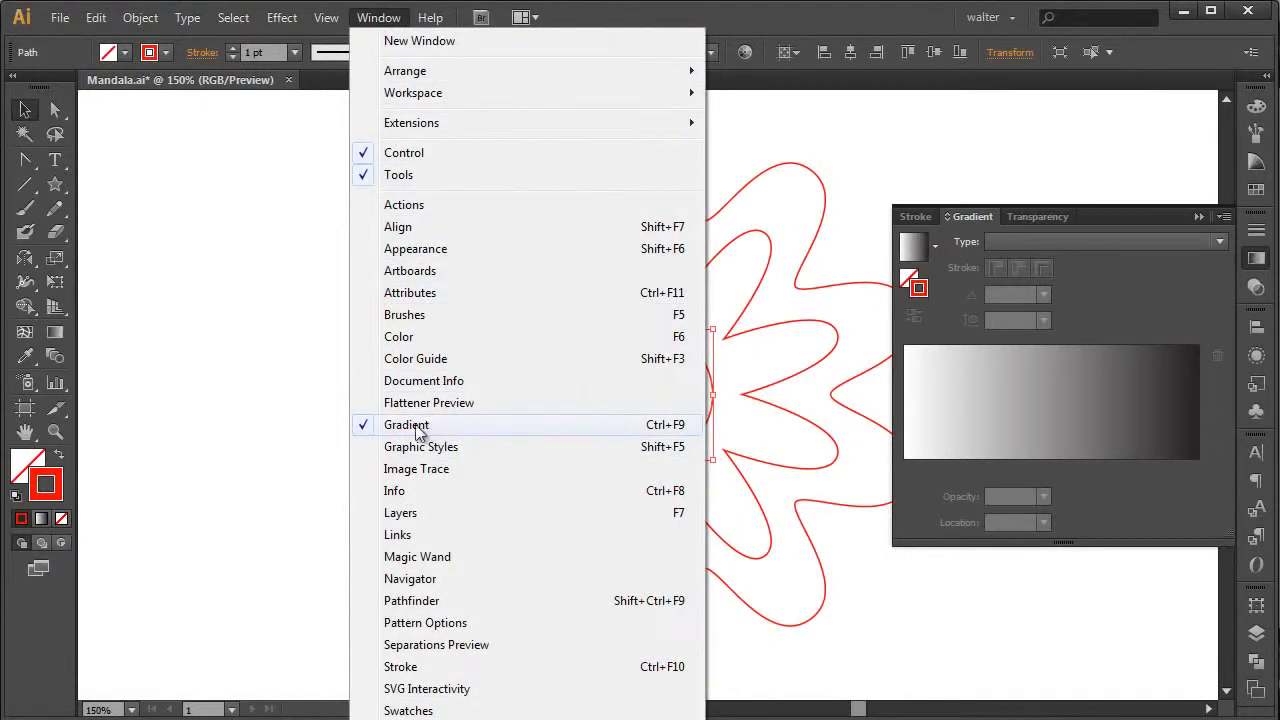
{"action": "left_click", "coordinate": [1068, 385]}
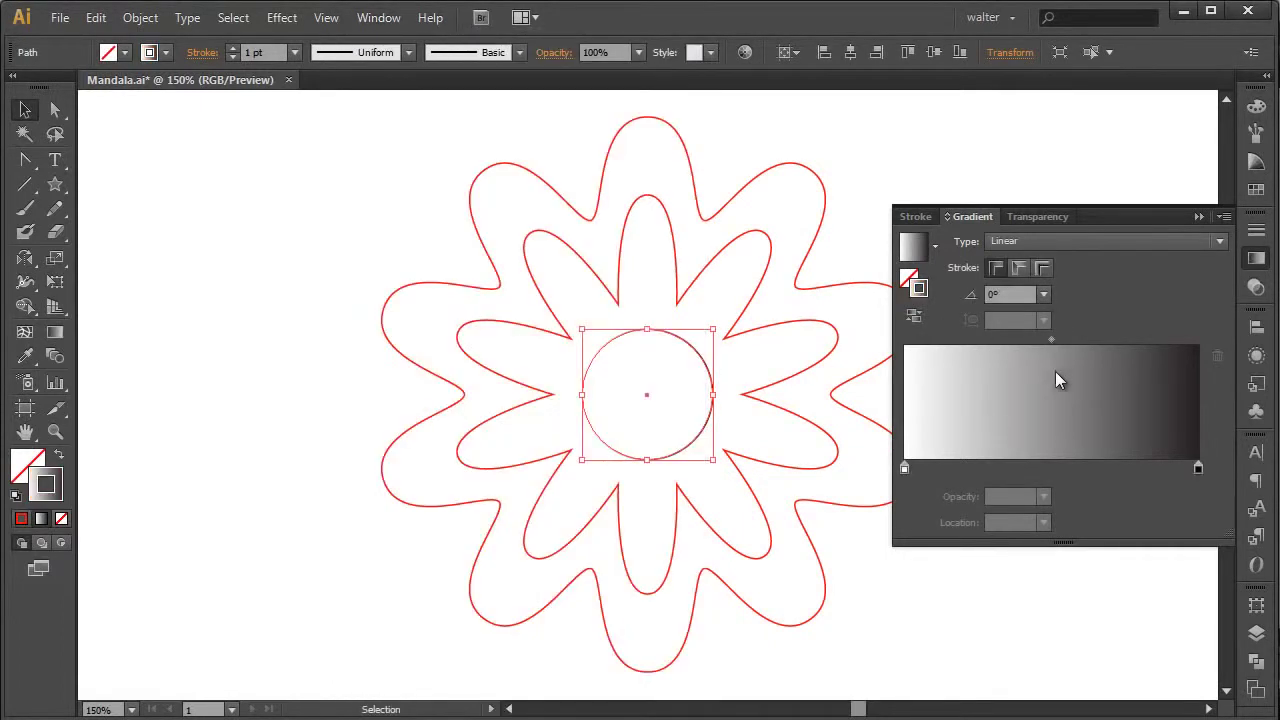
- Set the starting stop of the centre circle's stroke gradient to RGB 61, 21, 39 and its location to 75%
{"action": "double_click", "coordinate": [905, 470]}
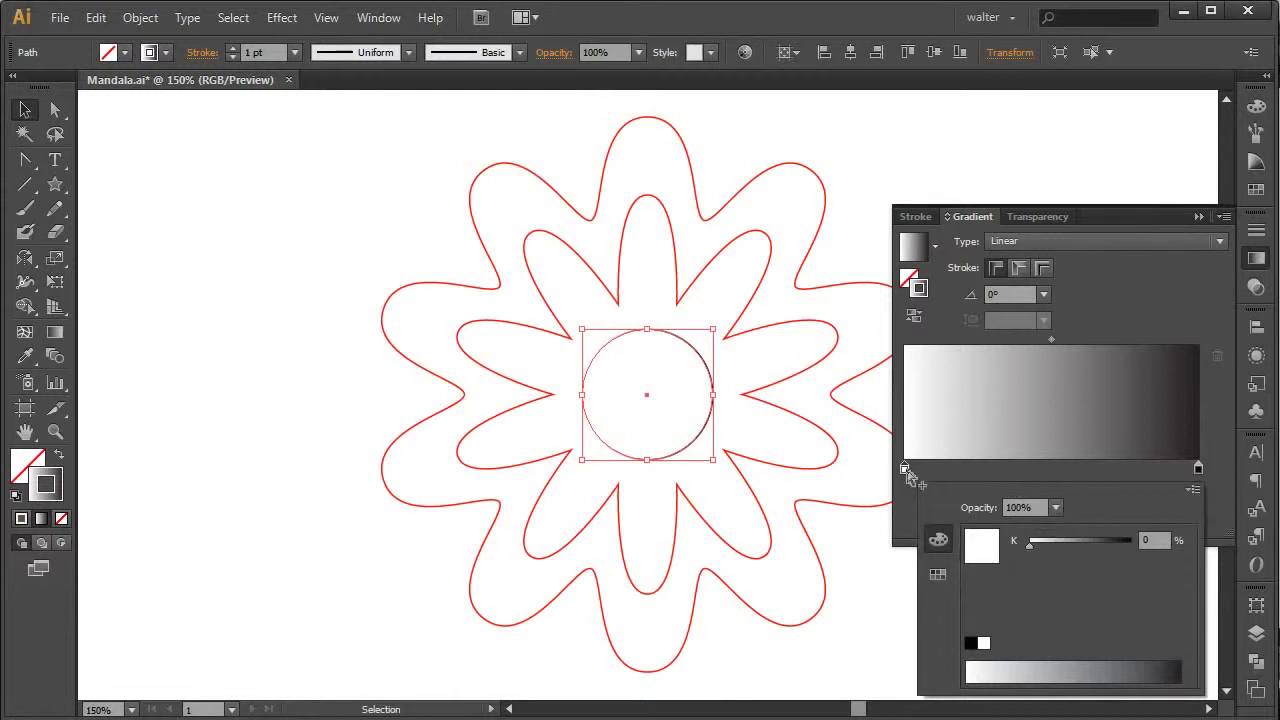
{"action": "left_click", "coordinate": [1193, 490]}
{"action": "left_click", "coordinate": [1247, 517]}
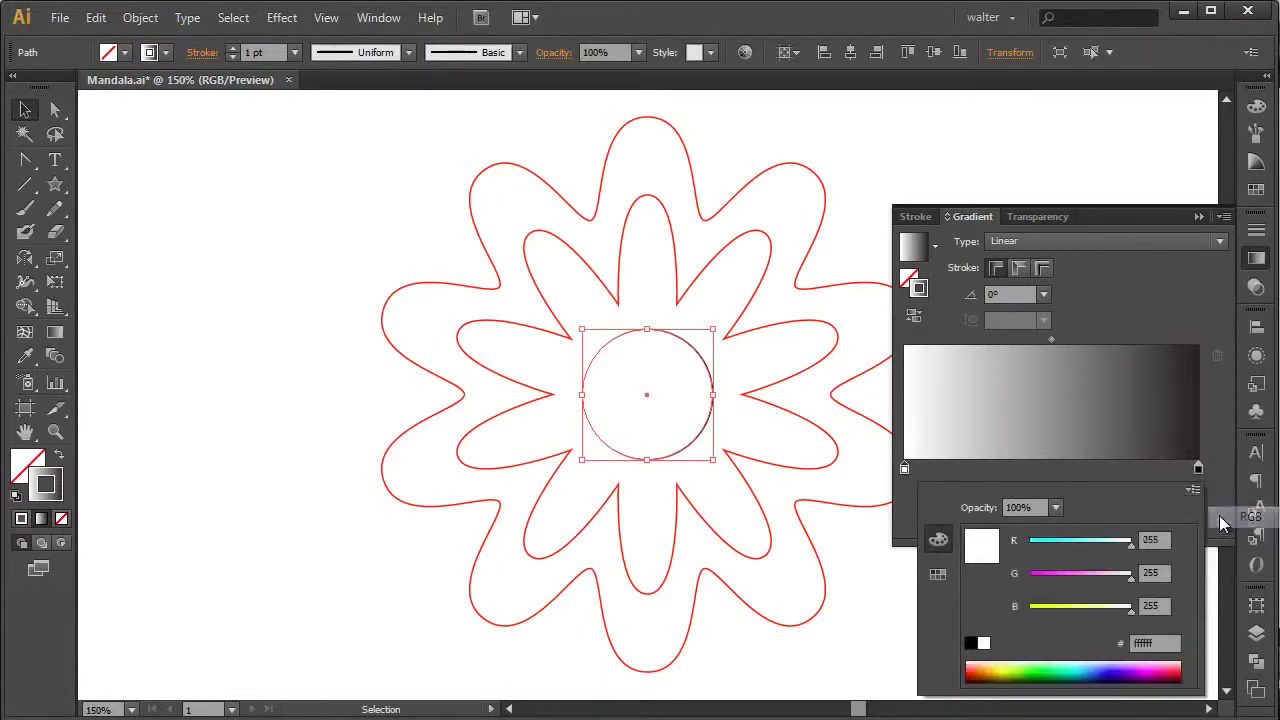
{"action": "type", "text": "61"}
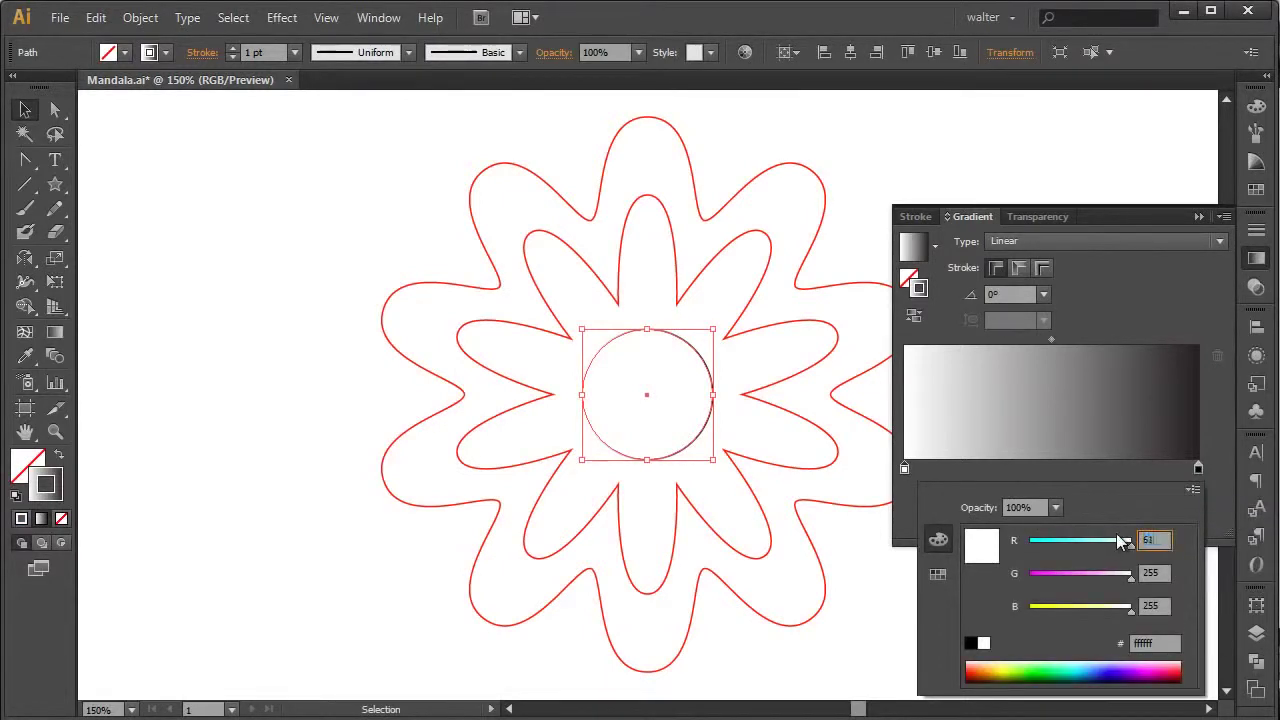
{"action": "key", "text": "Tab"}
{"action": "type", "text": "21"}
{"action": "key", "text": "Tab"}
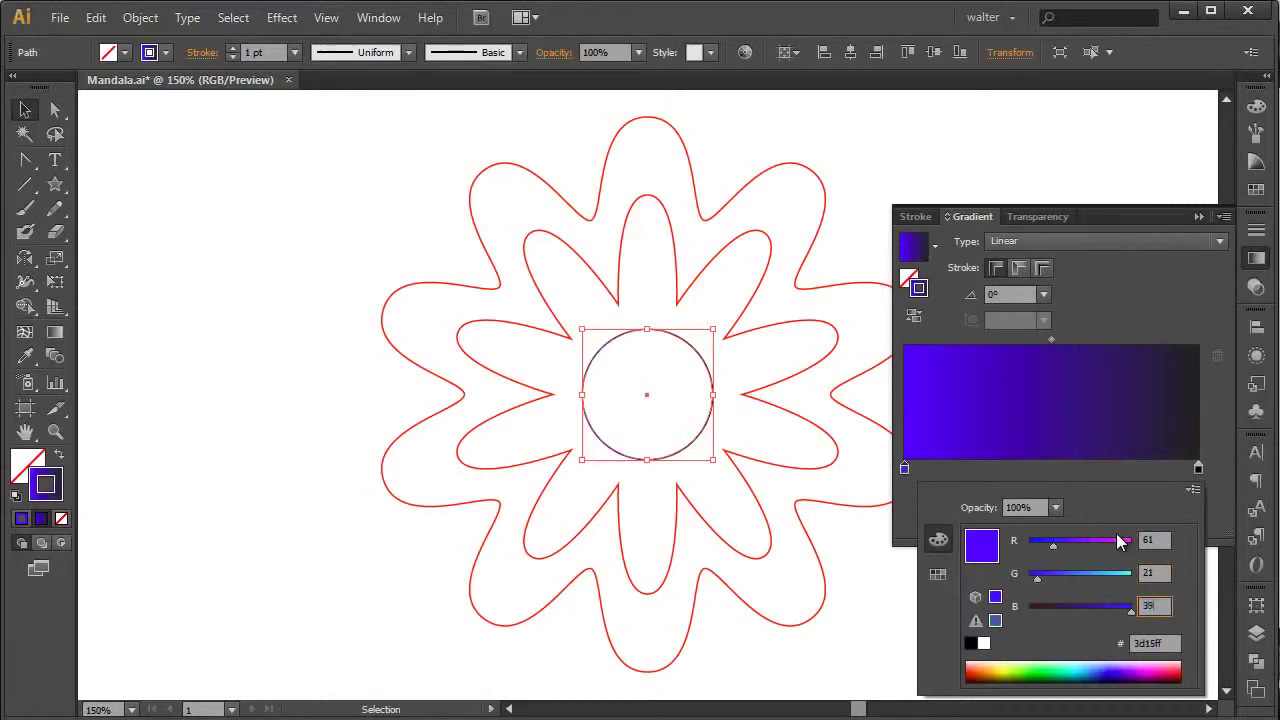
{"action": "key", "text": "Return"}
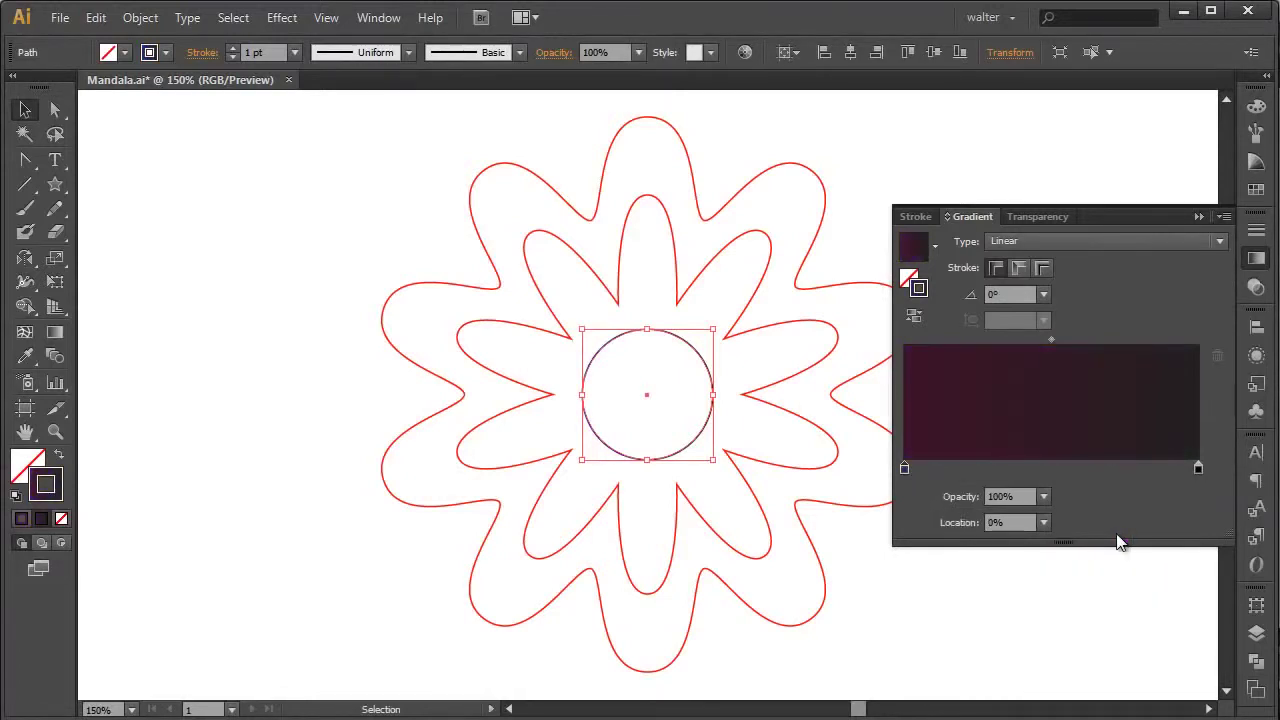
{"action": "left_click", "coordinate": [1000, 522]}
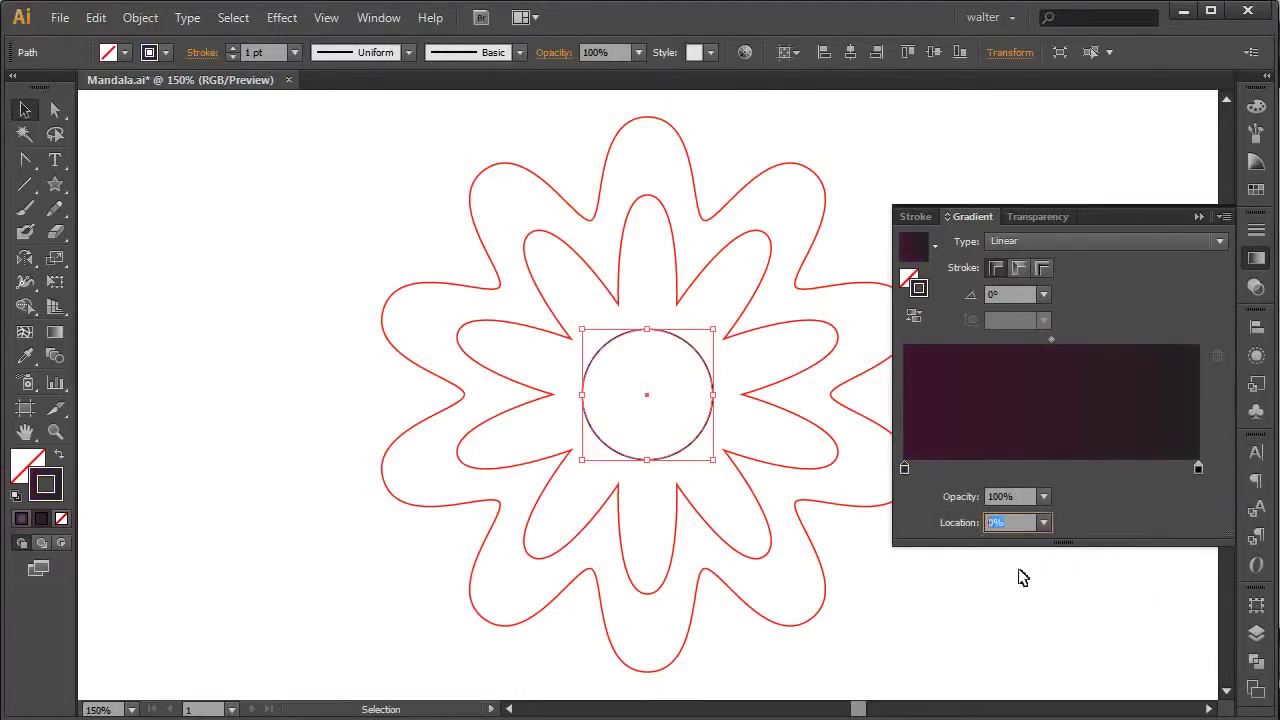
{"action": "type", "text": "75"}
{"action": "key", "text": "Return"}
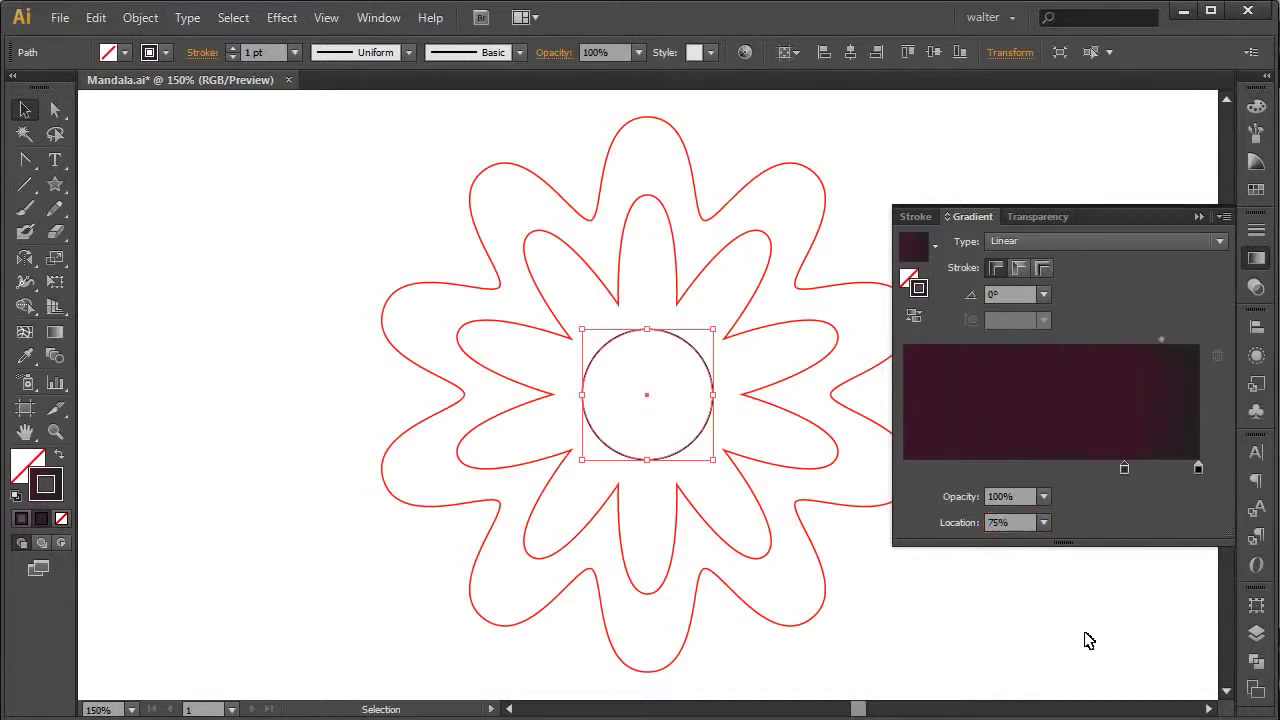
- Set the end stop of the circle's stroke gradient to RGB 217, 217, 217 and change the gradient type to Radial
{"action": "double_click", "coordinate": [1199, 468]}
{"action": "left_click", "coordinate": [1193, 489]}
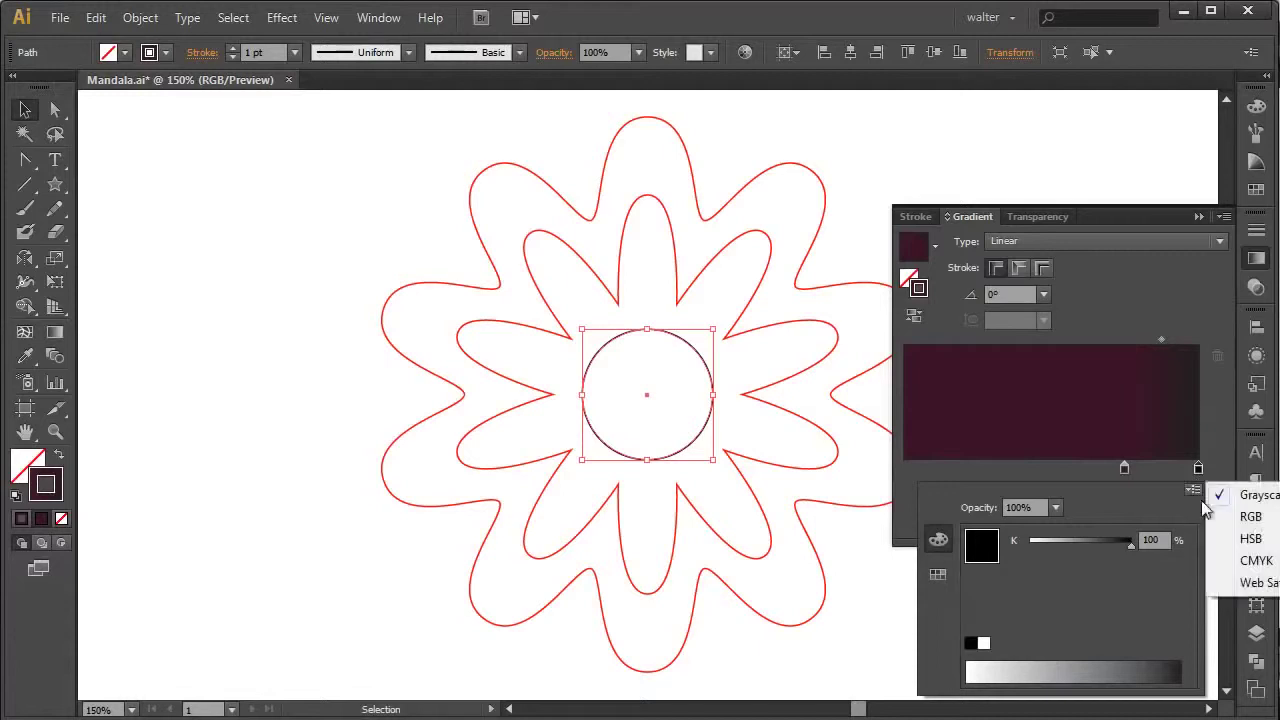
{"action": "left_click", "coordinate": [1222, 518]}
{"action": "left_click", "coordinate": [1155, 540]}
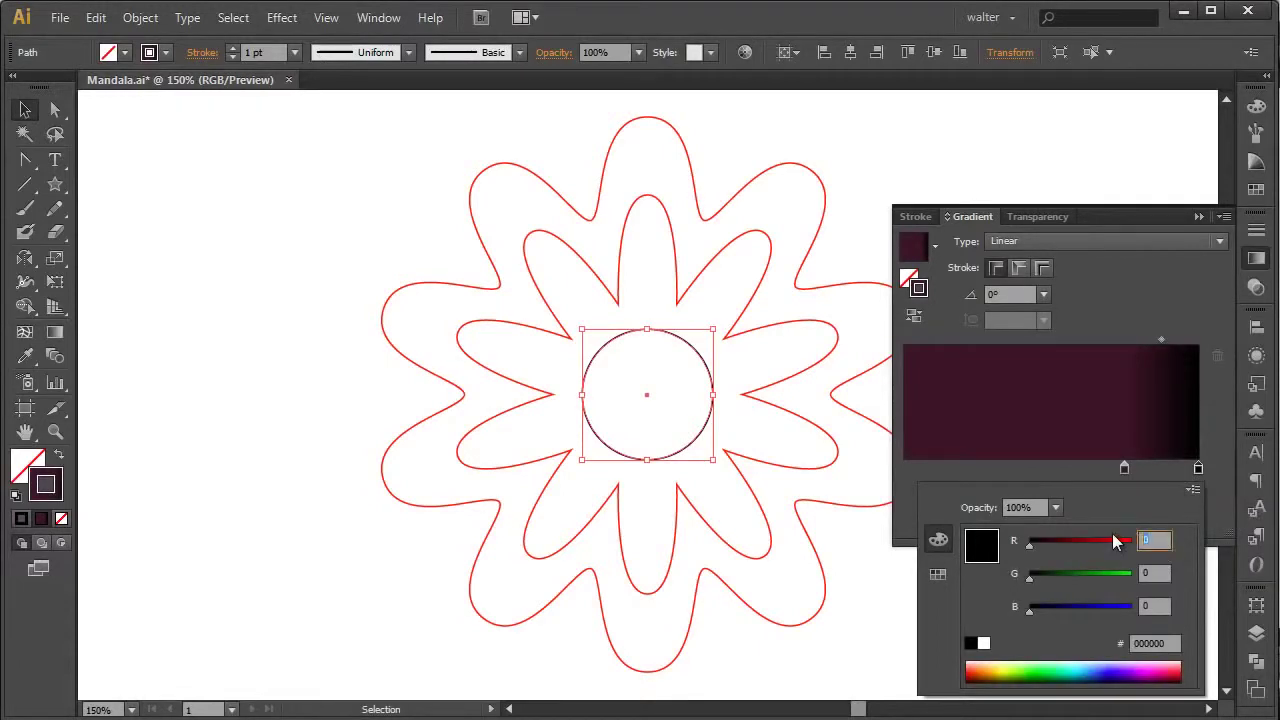
{"action": "type", "text": "217"}
{"action": "key", "text": "Tab"}
{"action": "type", "text": "217"}
{"action": "key", "text": "Tab"}
{"action": "type", "text": "21"}
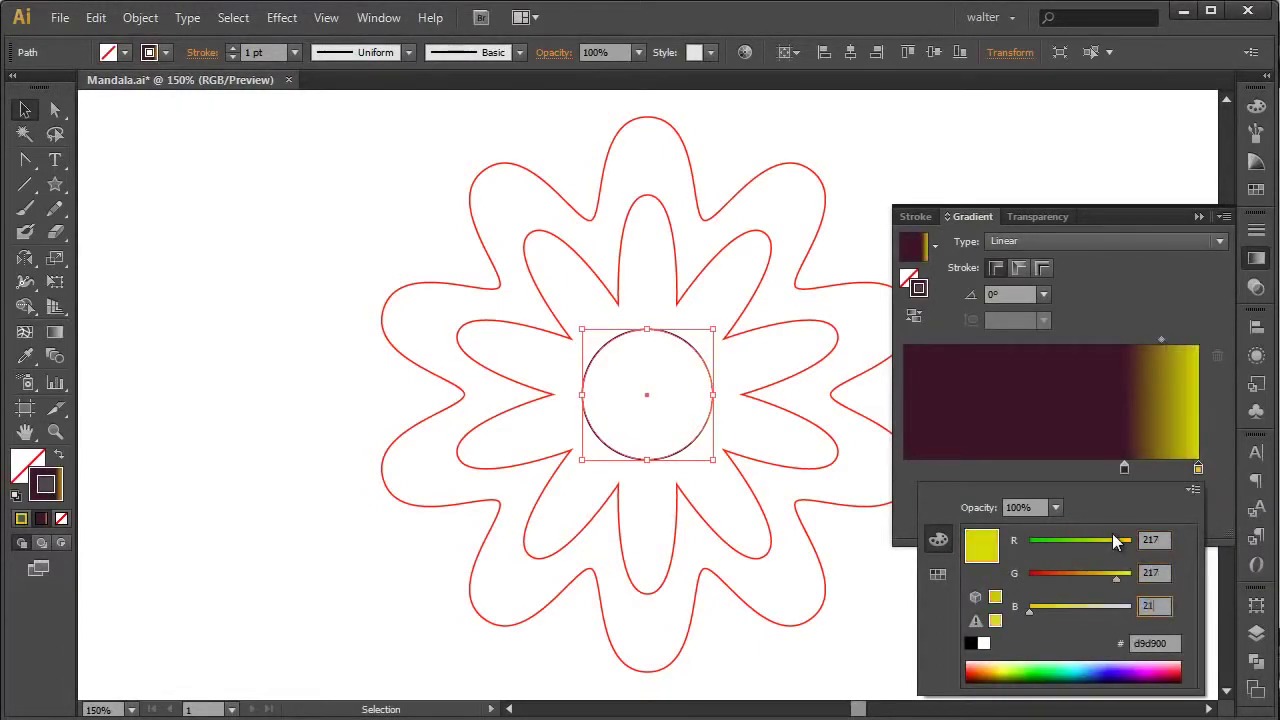
{"action": "type", "text": "7"}
{"action": "key", "text": "Return"}
{"action": "left_click", "coordinate": [1040, 244]}
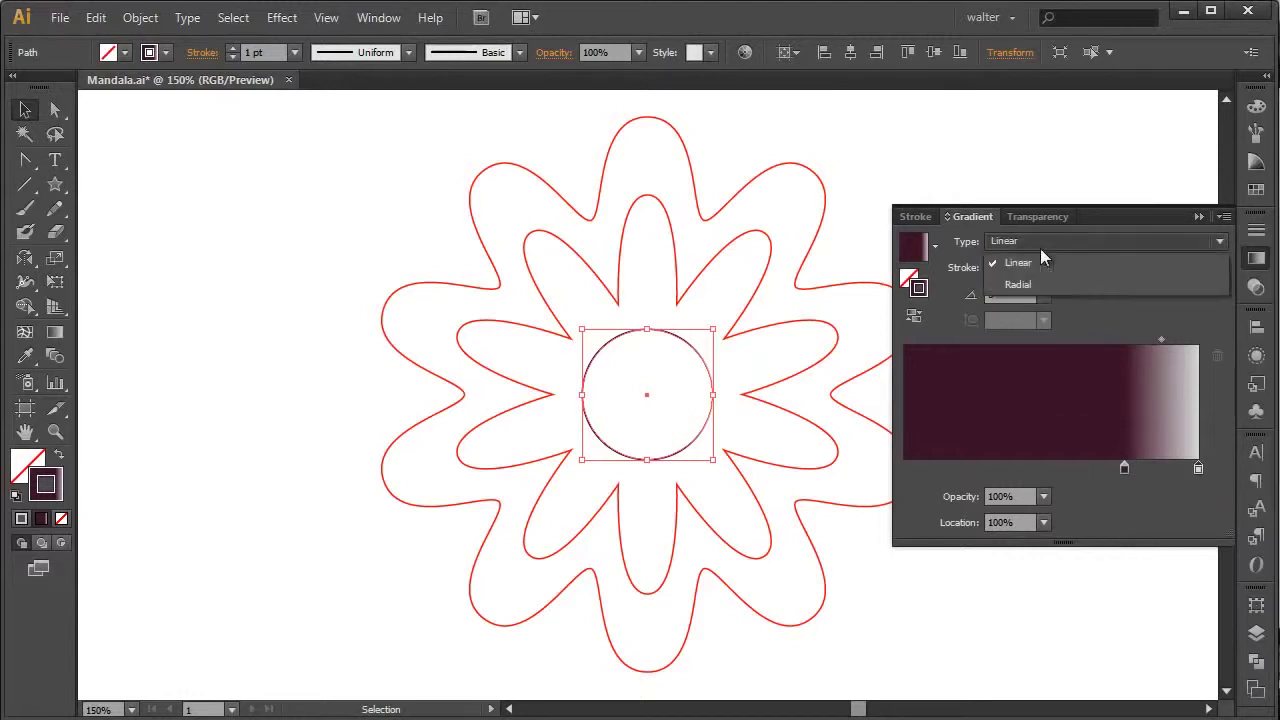
{"action": "left_click", "coordinate": [1047, 284]}
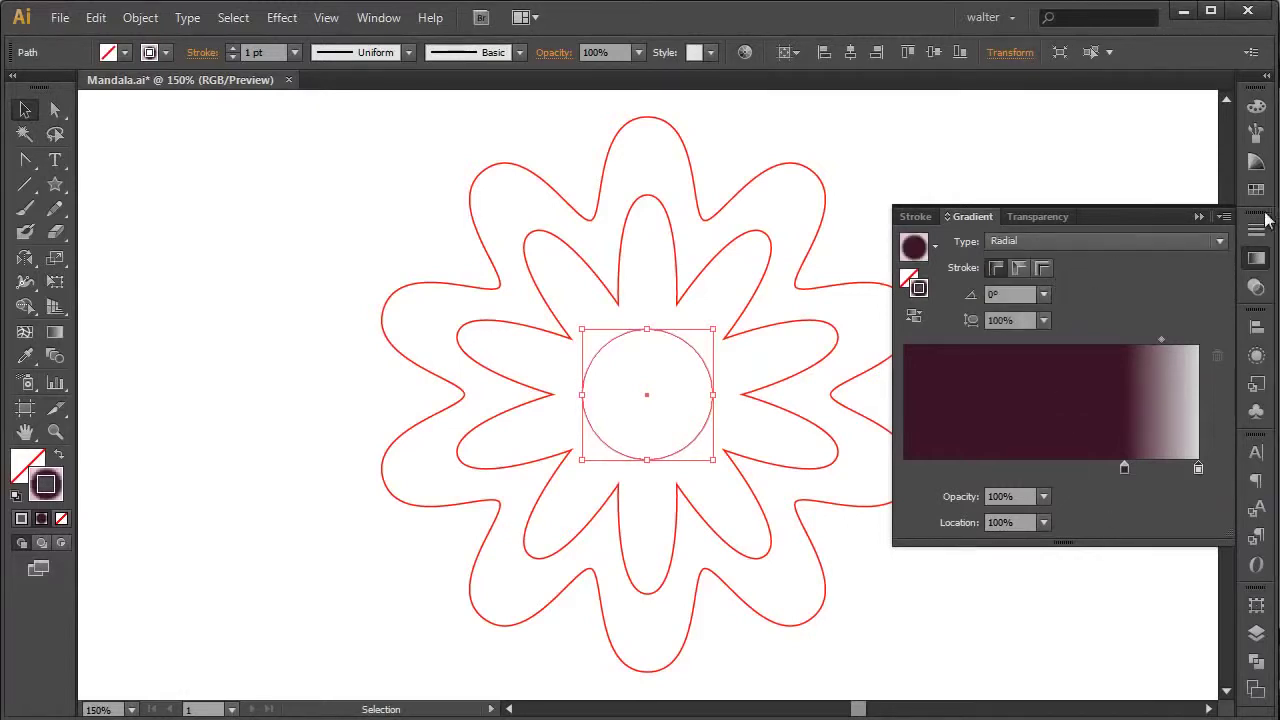
- Reduce the centre circle's stroke weight to 0.3 pt and save the file
{"action": "left_click", "coordinate": [1256, 229]}
{"action": "left_click", "coordinate": [1079, 247]}
{"action": "left_click", "coordinate": [1079, 247]}
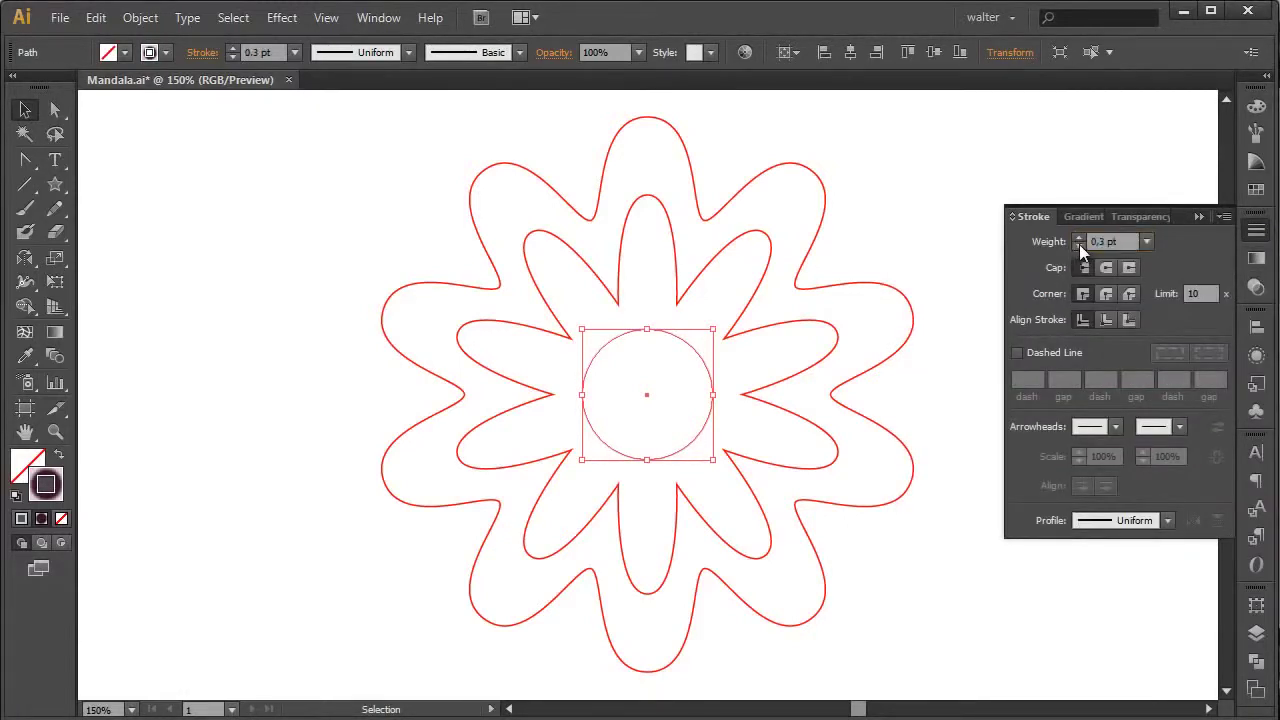
{"action": "key", "text": "ctrl+s"}
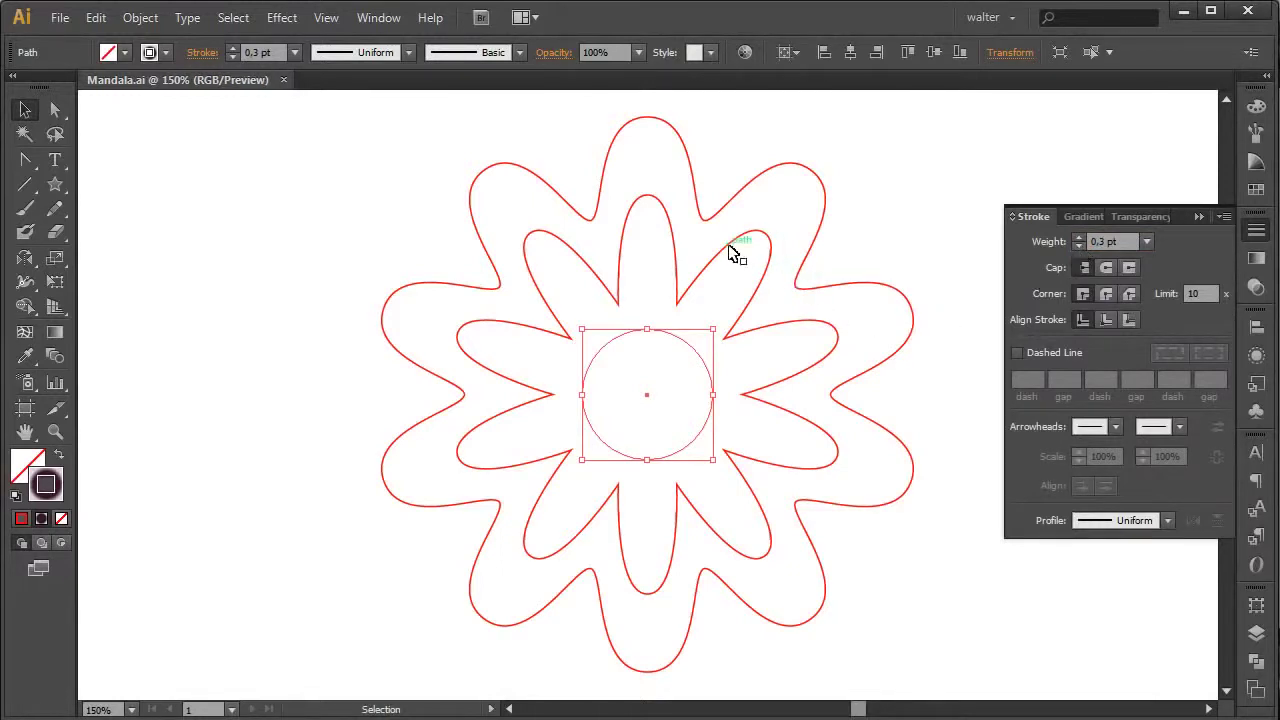
- Copy the centre circle's stroke appearance onto the inner flower with the Eyedropper
{"action": "left_click", "coordinate": [735, 251]}
{"action": "key", "text": "i"}
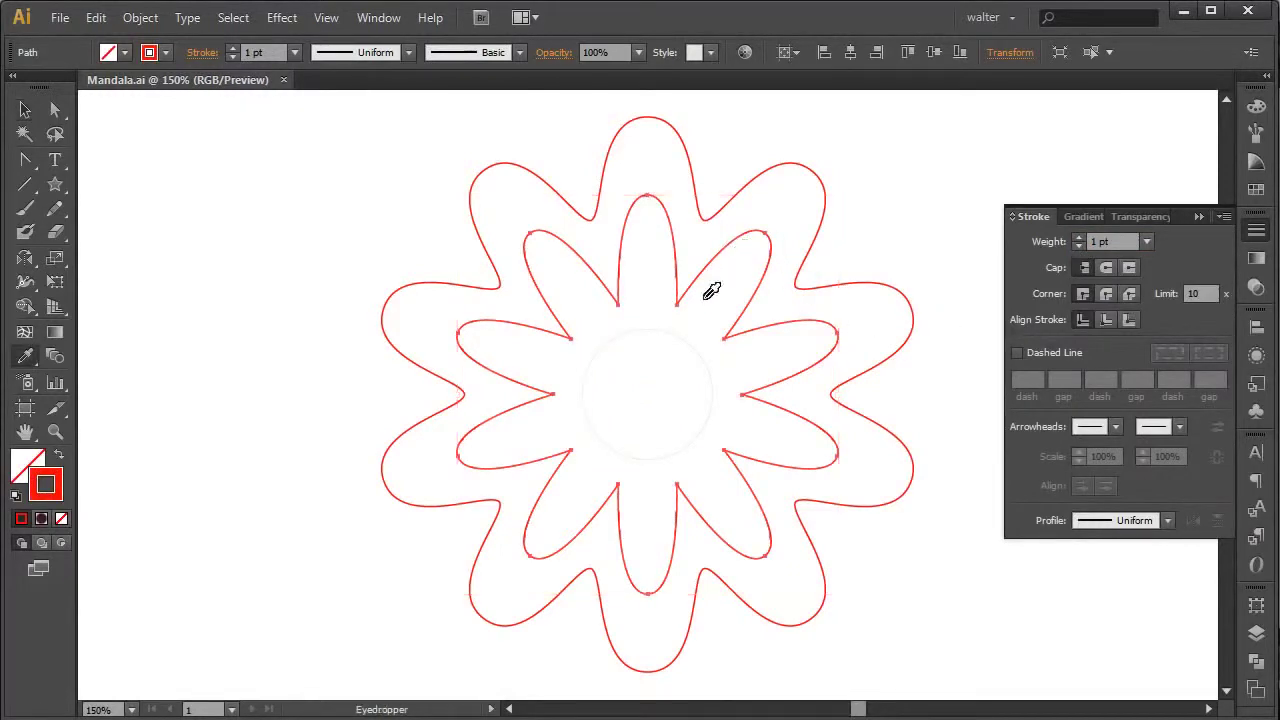
{"action": "left_click", "coordinate": [694, 333]}
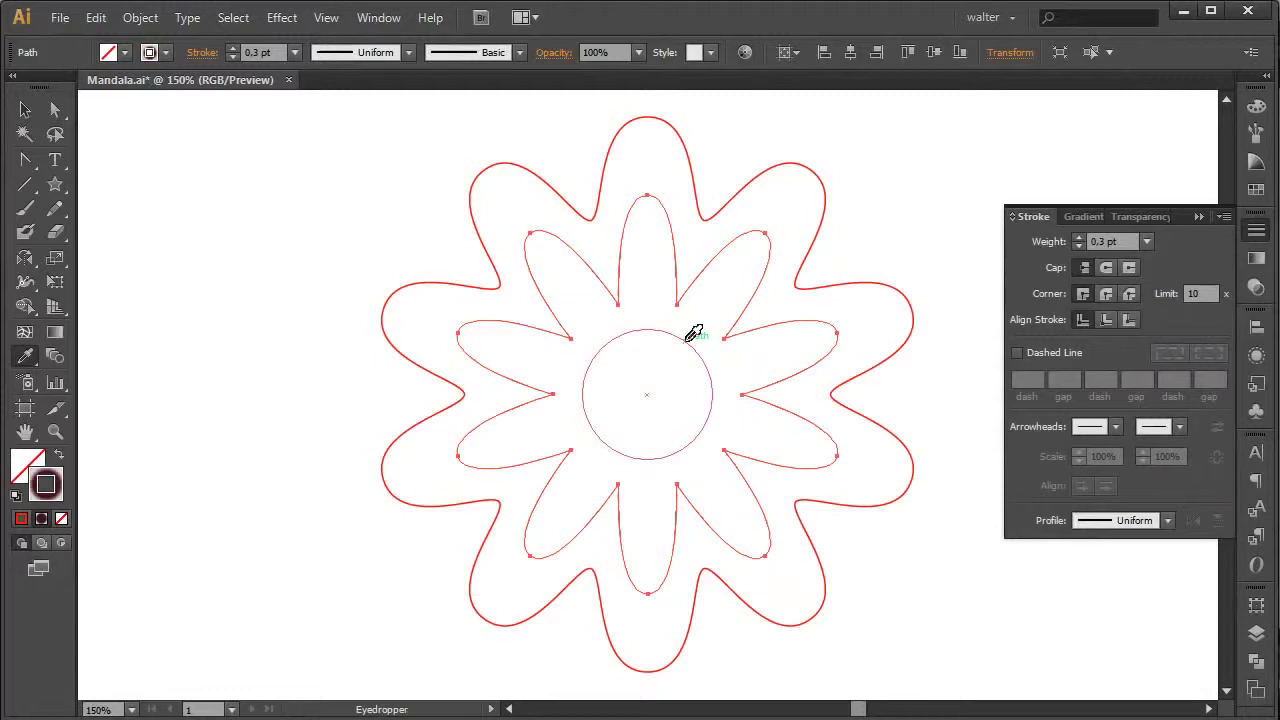
{"action": "key", "text": "v"}
- Move the dark stop of the inner flower's gradient to 0% and set its colour to RGB 138, 3, 30
{"action": "left_click", "coordinate": [1076, 216]}
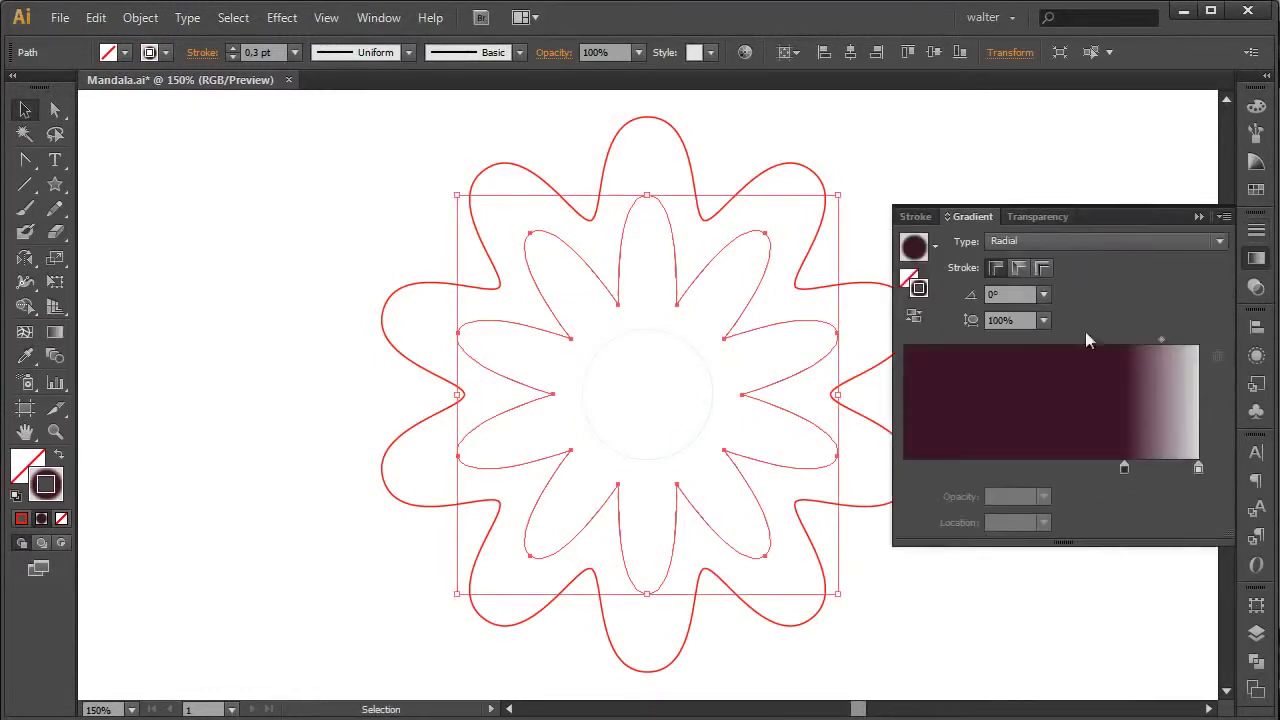
{"action": "left_click_drag", "start_coordinate": [1124, 467], "coordinate": [904, 467]}
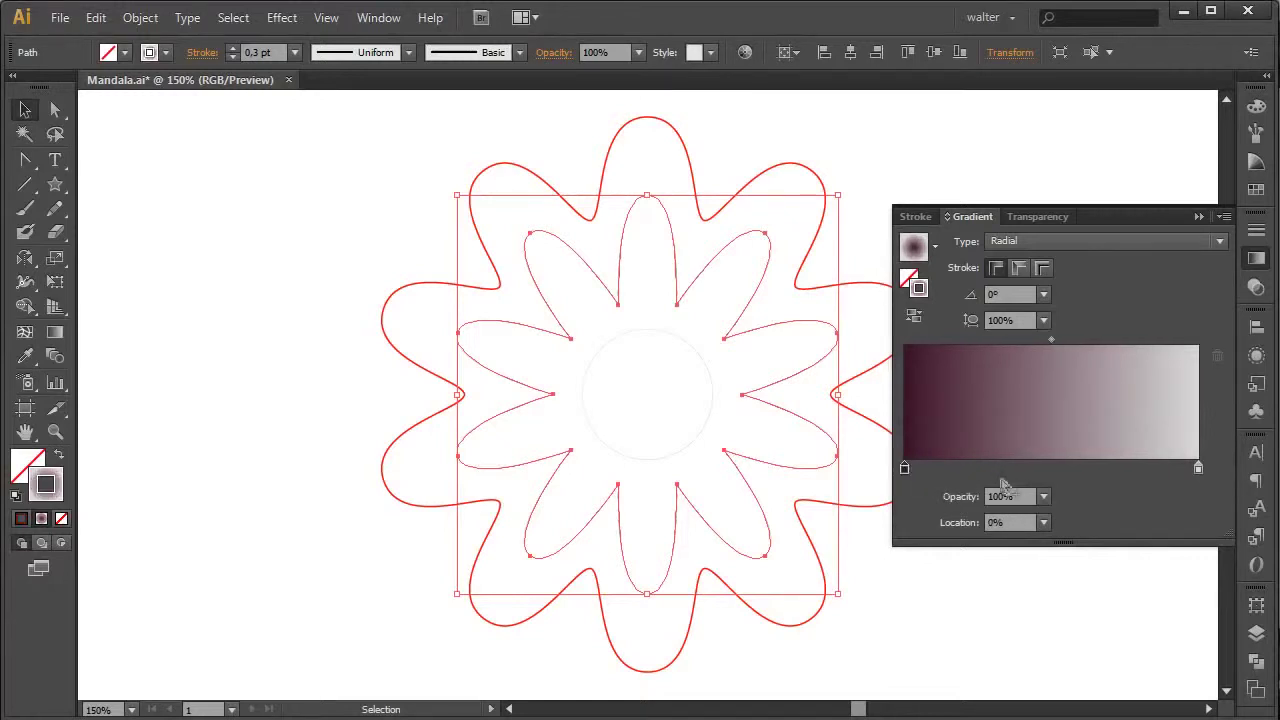
{"action": "double_click", "coordinate": [904, 469]}
{"action": "left_click_drag", "start_coordinate": [1163, 545], "coordinate": [1127, 537]}
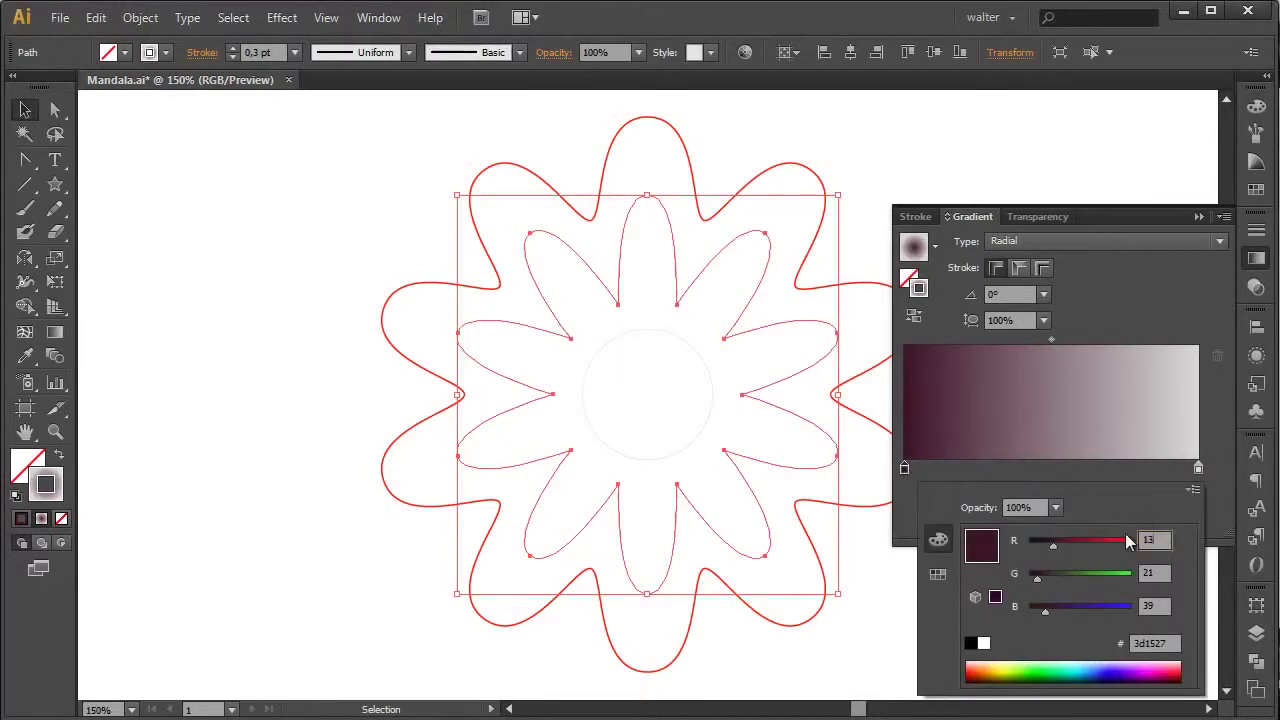
{"action": "type", "text": "138"}
{"action": "key", "text": "Tab"}
{"action": "type", "text": "3"}
{"action": "key", "text": "Tab"}
{"action": "type", "text": "30"}
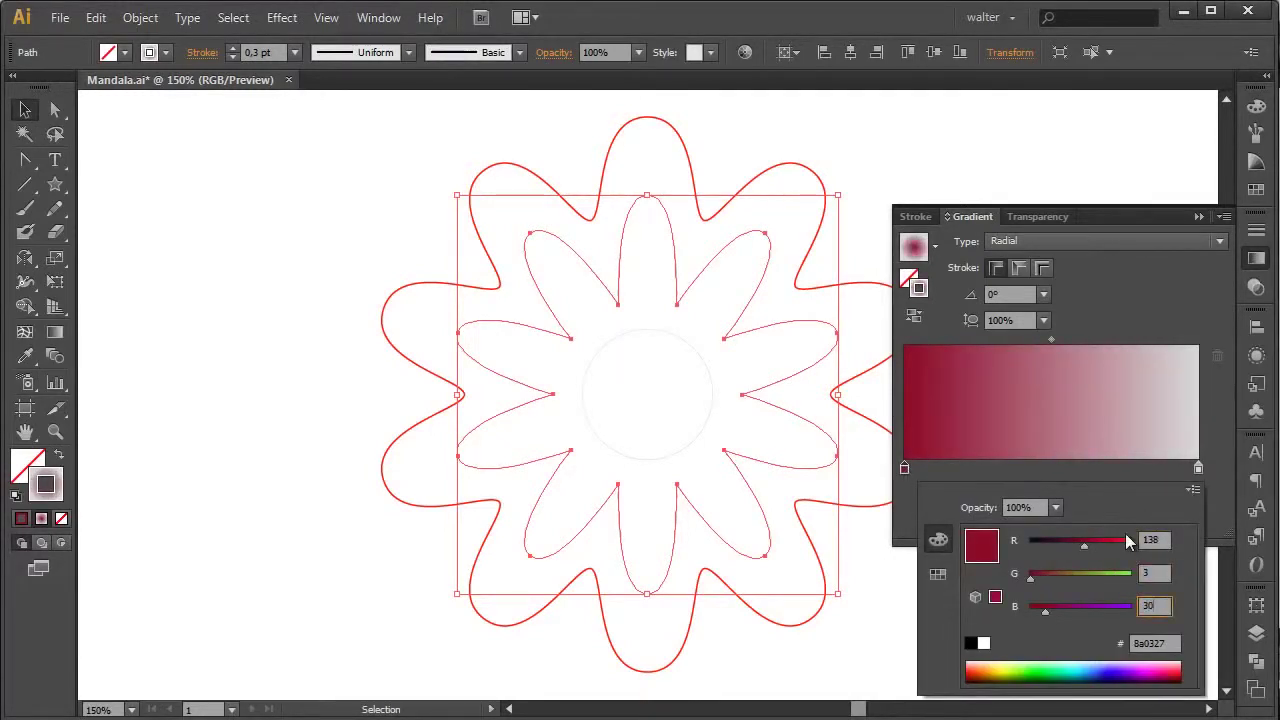
{"action": "key", "text": "Return"}
- Set the end stop of the inner flower's gradient to RGB 252, 14, 57
{"action": "double_click", "coordinate": [1198, 467]}
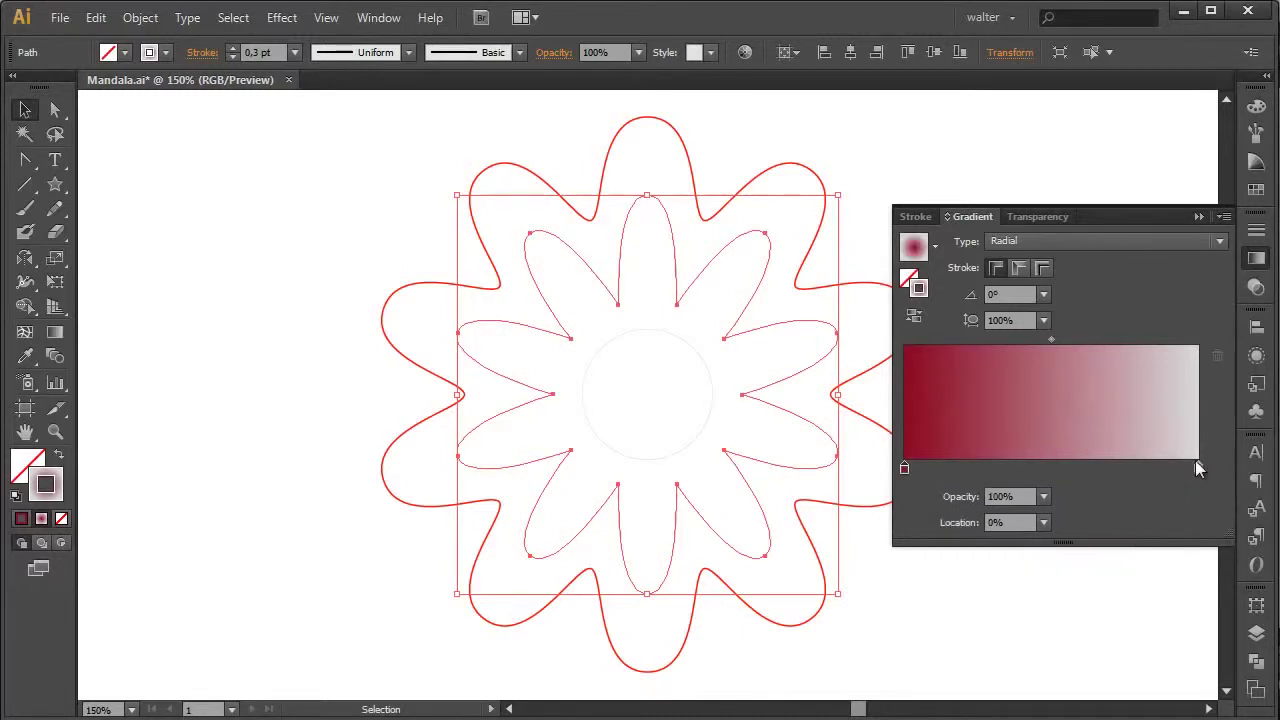
{"action": "type", "text": "252"}
{"action": "key", "text": "Tab"}
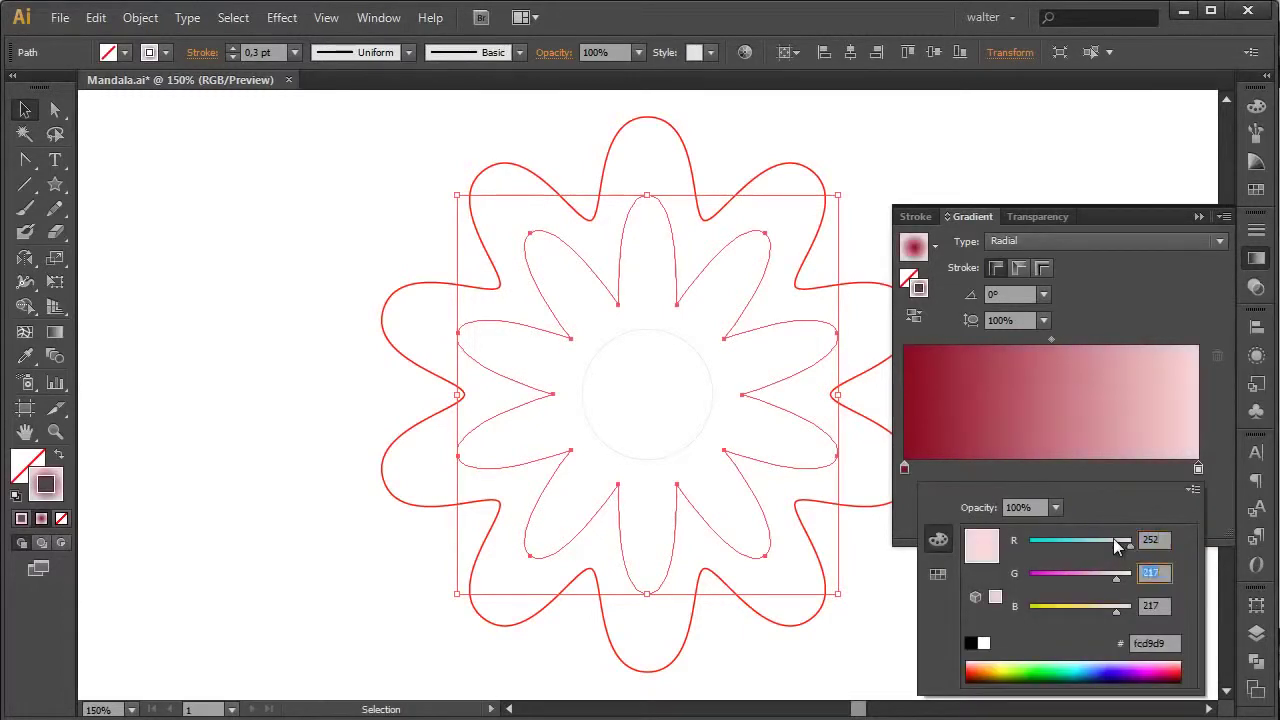
{"action": "type", "text": "14"}
{"action": "key", "text": "Tab"}
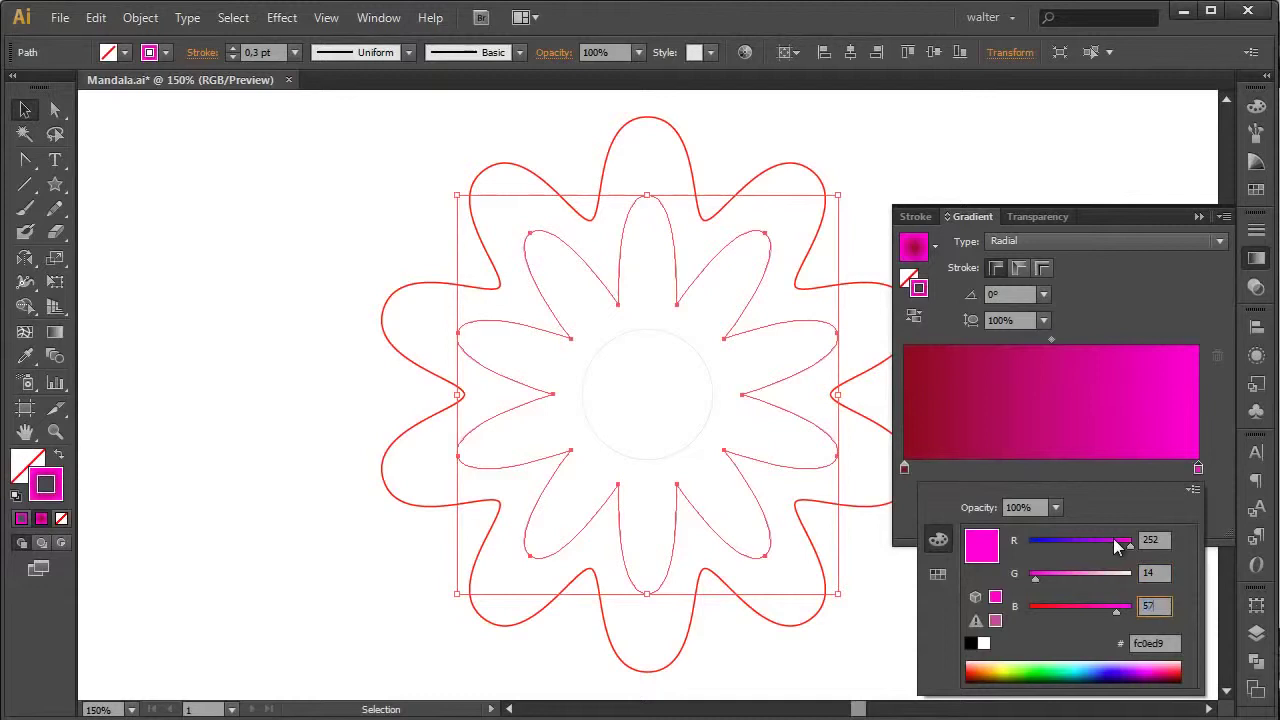
{"action": "type", "text": "57"}
{"action": "key", "text": "Return"}
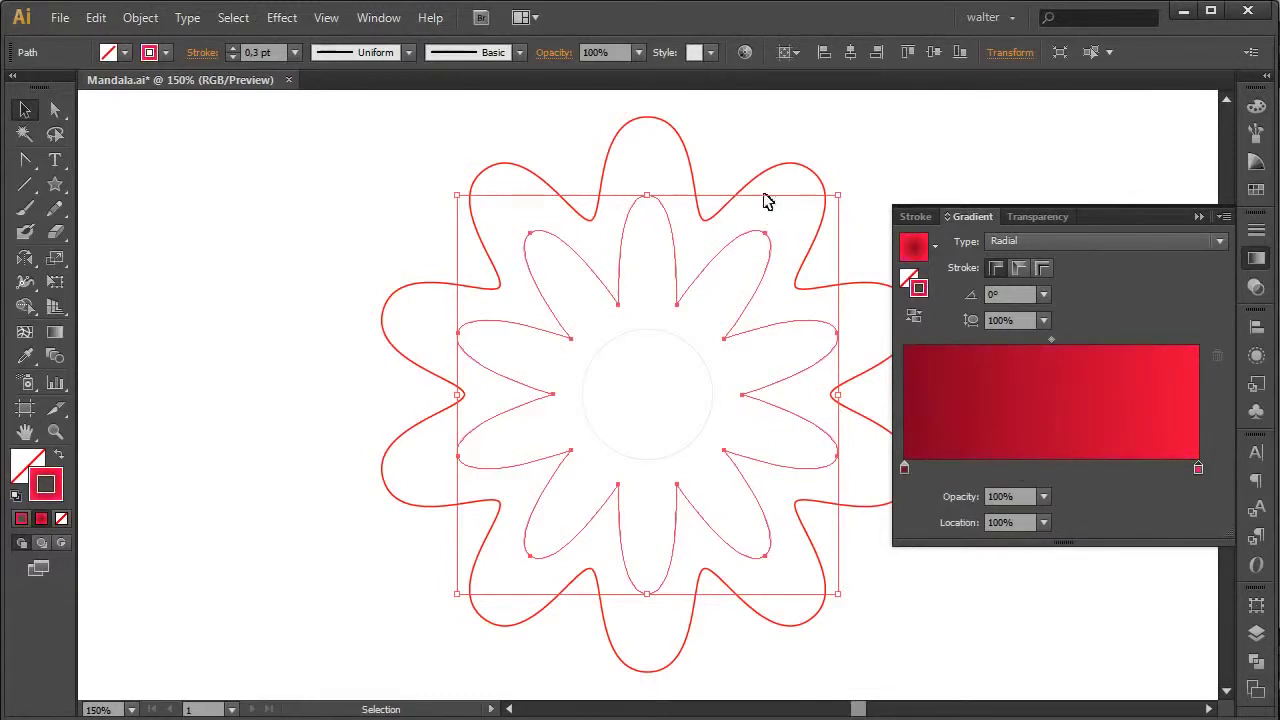
- Copy the inner flower's stroke appearance onto the outer petal ring with the Eyedropper
{"action": "left_click", "coordinate": [763, 181]}
{"action": "key", "text": "i"}
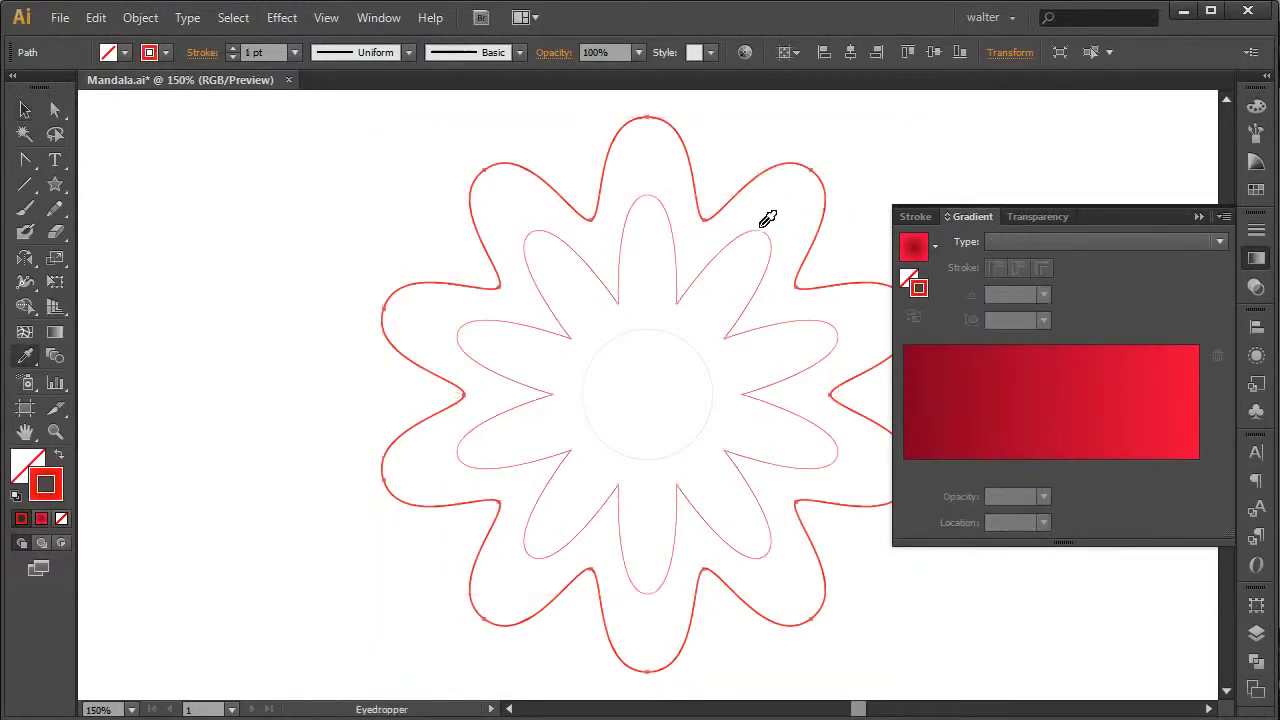
{"action": "left_click", "coordinate": [761, 234]}
{"action": "key", "text": "v"}
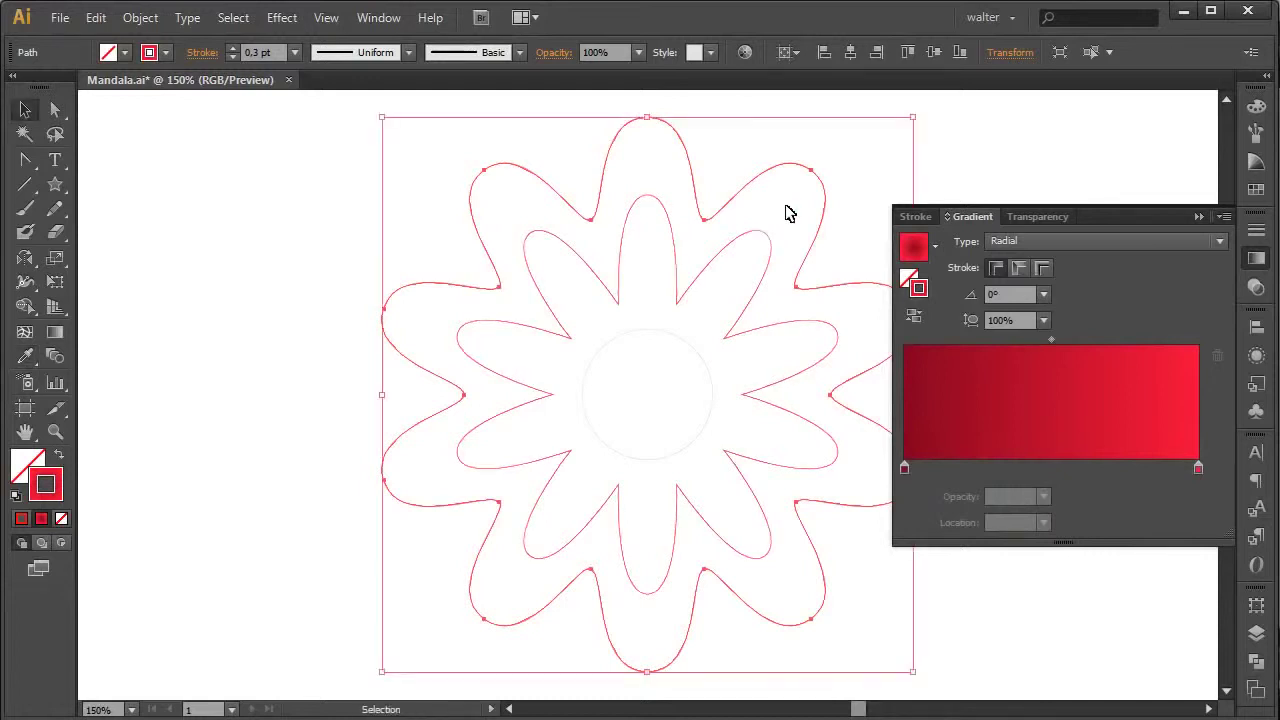
- Set the starting stop of the outer petal ring's gradient to RGB 251, 15, 69
{"action": "left_click", "coordinate": [906, 468]}
{"action": "double_click", "coordinate": [905, 468]}
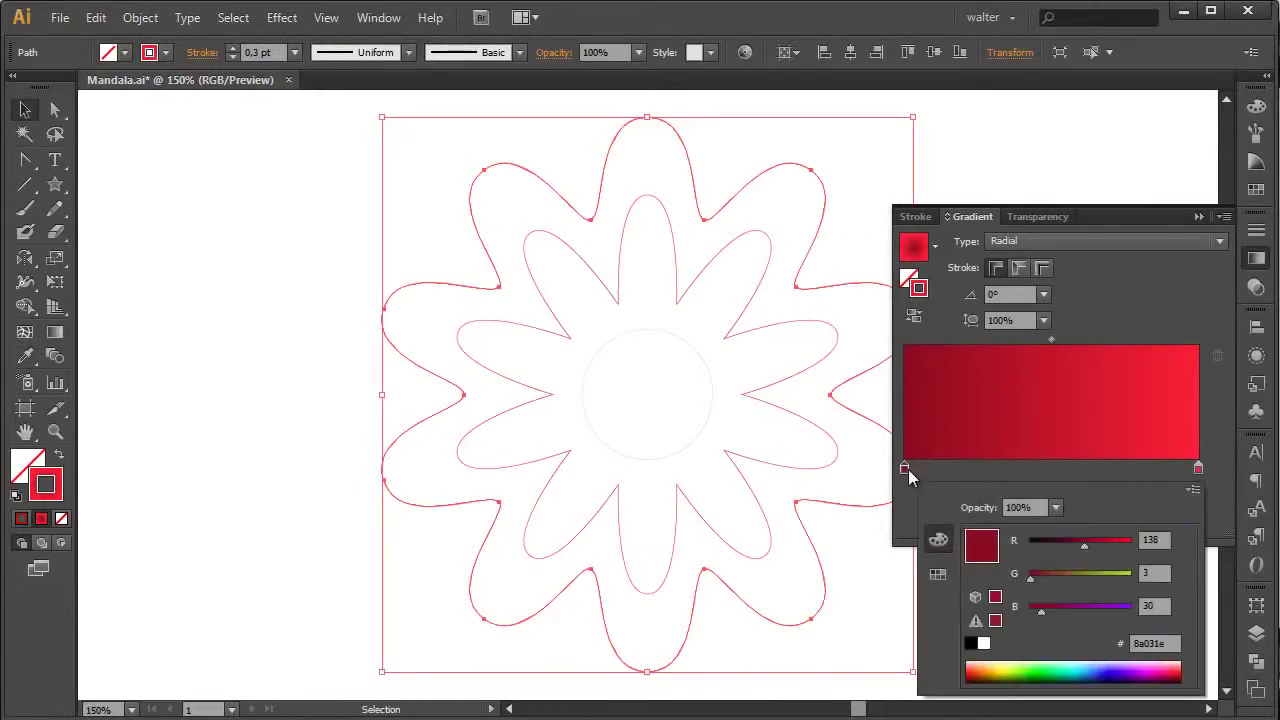
{"action": "type", "text": "251"}
{"action": "key", "text": "Tab"}
{"action": "type", "text": "15"}
{"action": "key", "text": "Tab"}
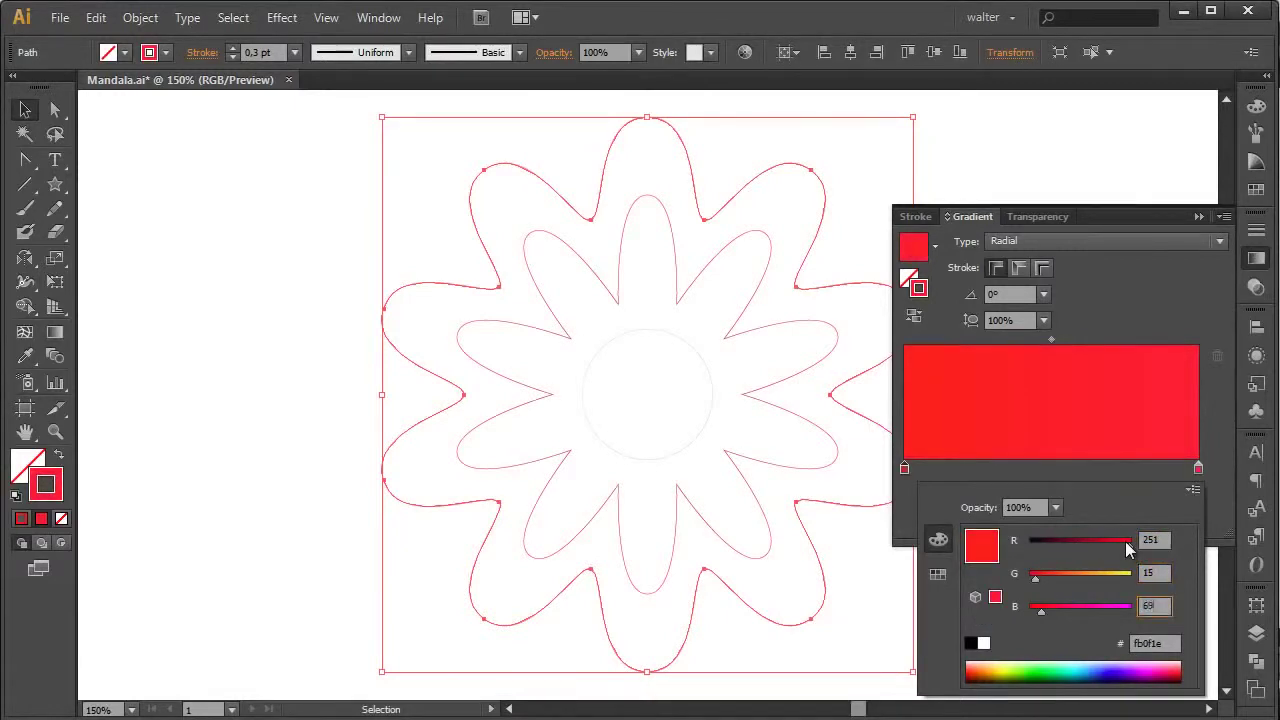
{"action": "type", "text": "69"}
{"action": "key", "text": "Return"}
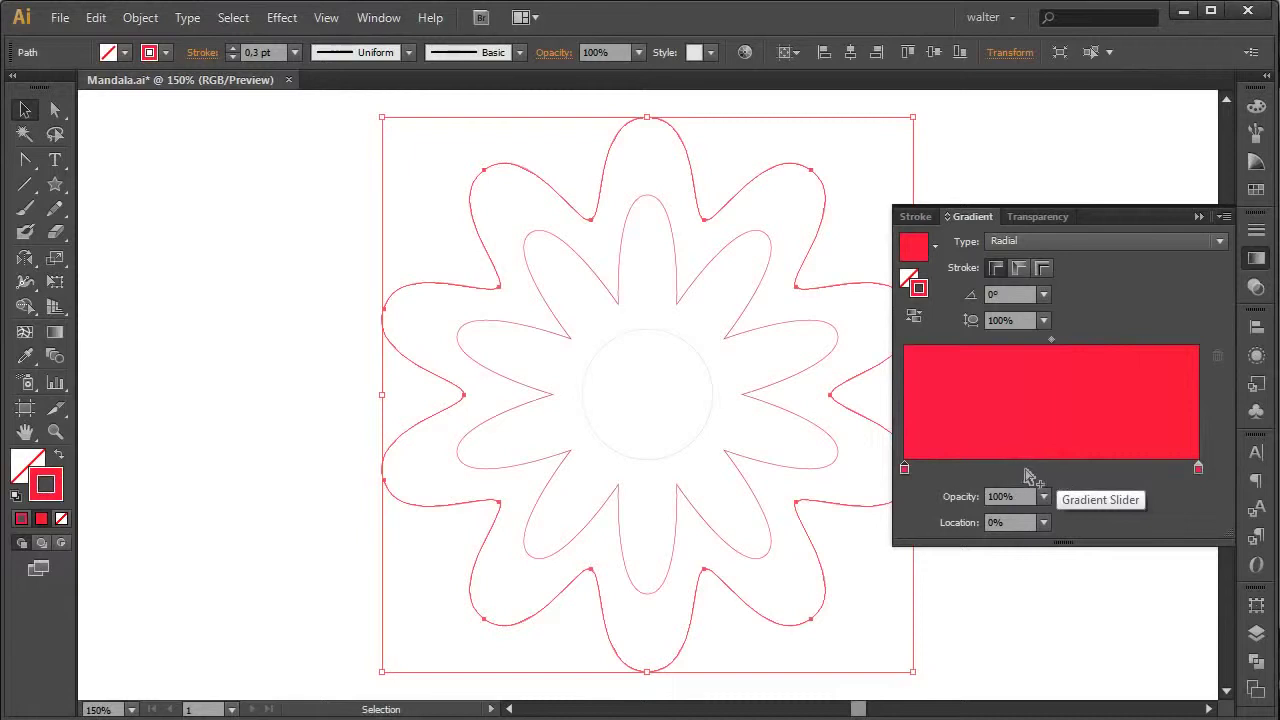
- Add a colour stop near the middle of the outer ring's gradient and set its green value to 17
{"action": "left_click", "coordinate": [1025, 469]}
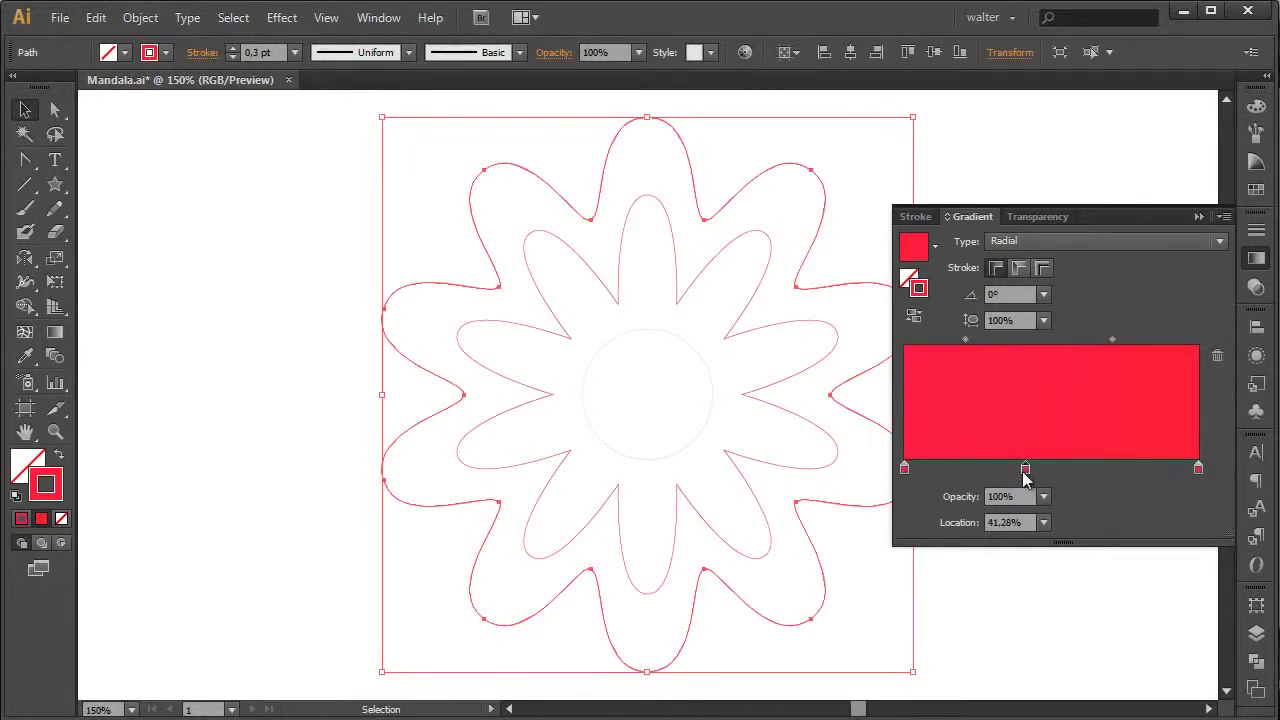
{"action": "double_click", "coordinate": [1024, 471]}
{"action": "left_click_drag", "start_coordinate": [1158, 571], "coordinate": [1134, 572]}
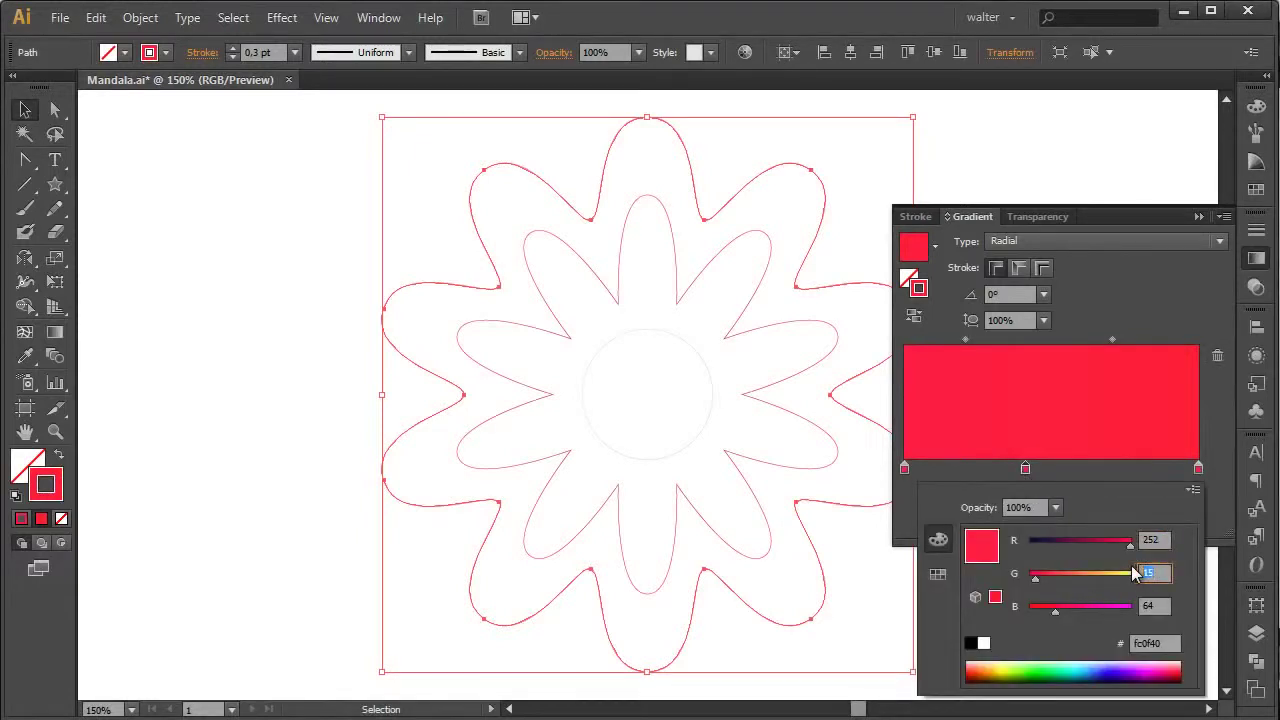
{"action": "type", "text": "17"}
{"action": "key", "text": "Tab"}
{"action": "key", "text": "Return"}
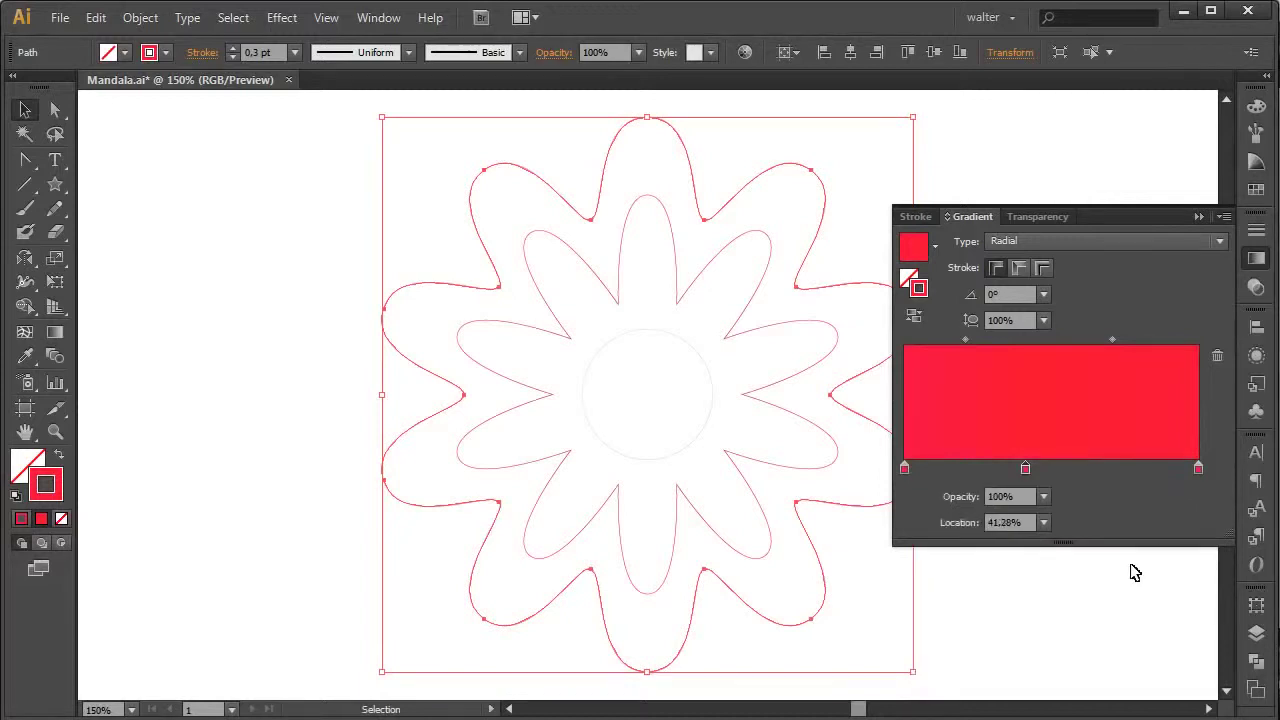
- Place the middle stop of the outer petal ring's gradient at a location of 50%
{"action": "left_click", "coordinate": [1012, 522]}
{"action": "type", "text": "5"}
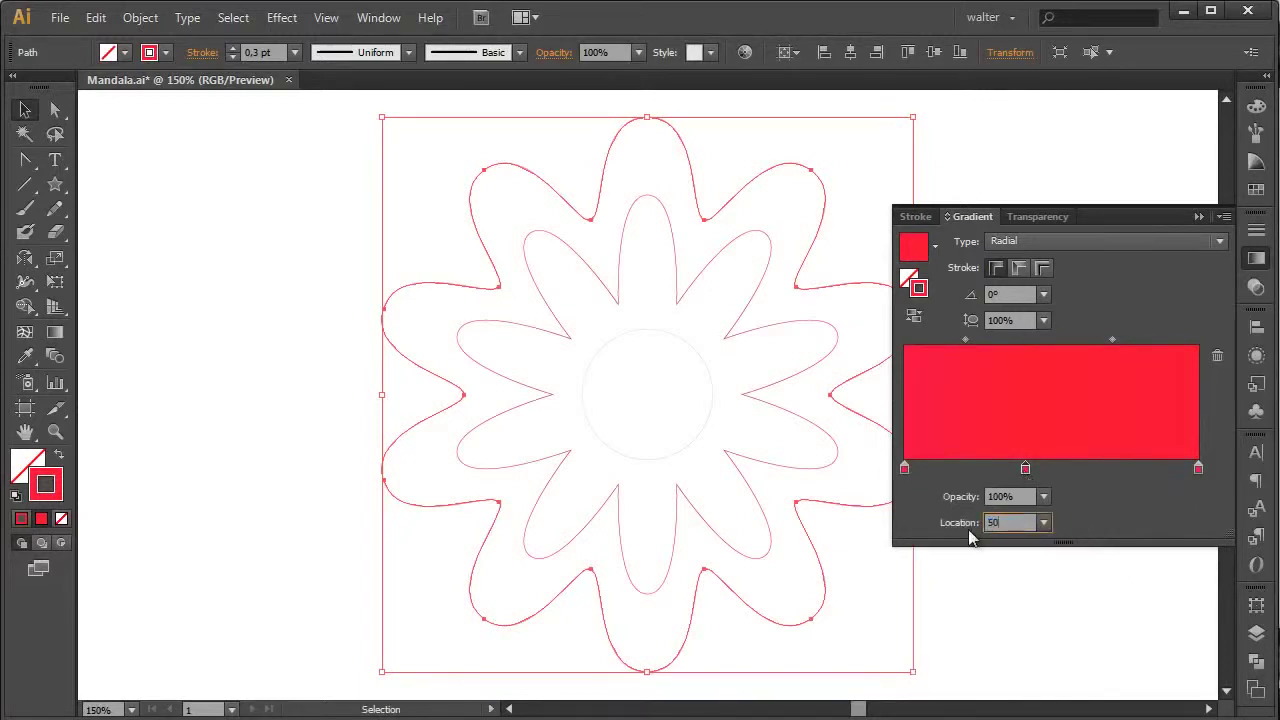
{"action": "type", "text": "0"}
{"action": "key", "text": "Return"}
- Recolour the end stop of the outer petal ring's gradient light grey, with red and green values of 217
{"action": "double_click", "coordinate": [1199, 469]}
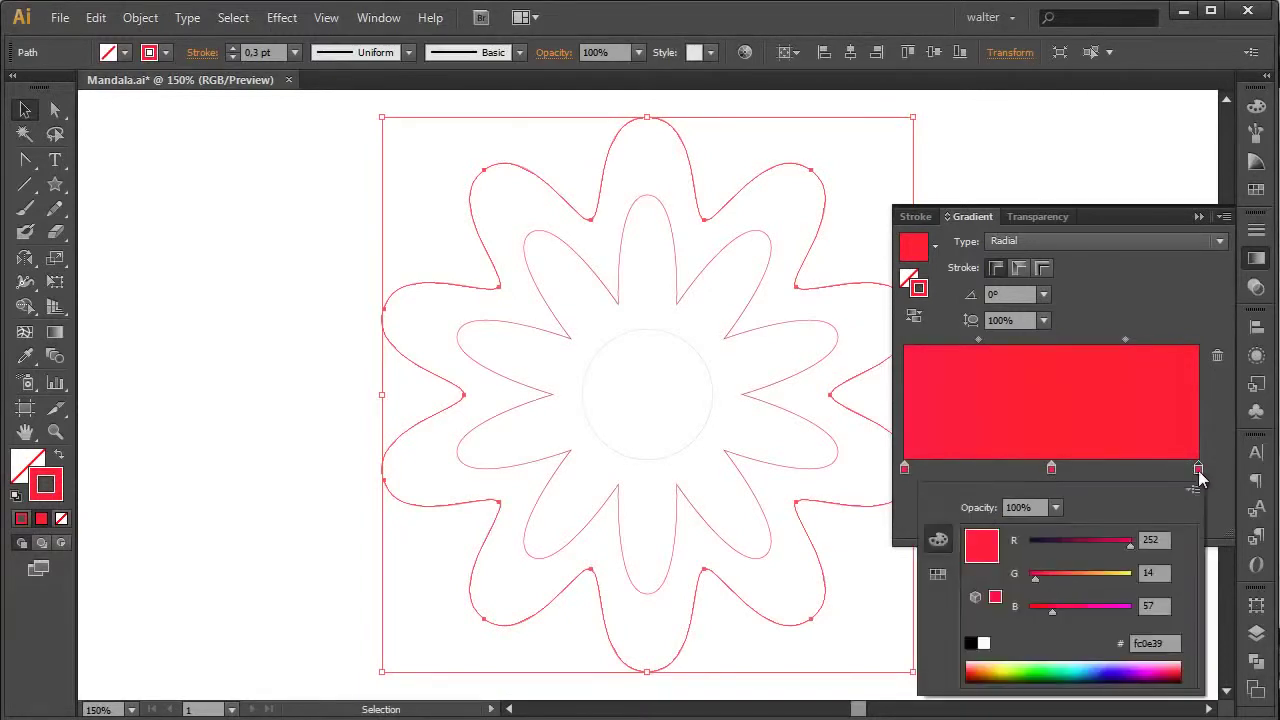
{"action": "left_click", "coordinate": [1145, 540]}
{"action": "type", "text": "217"}
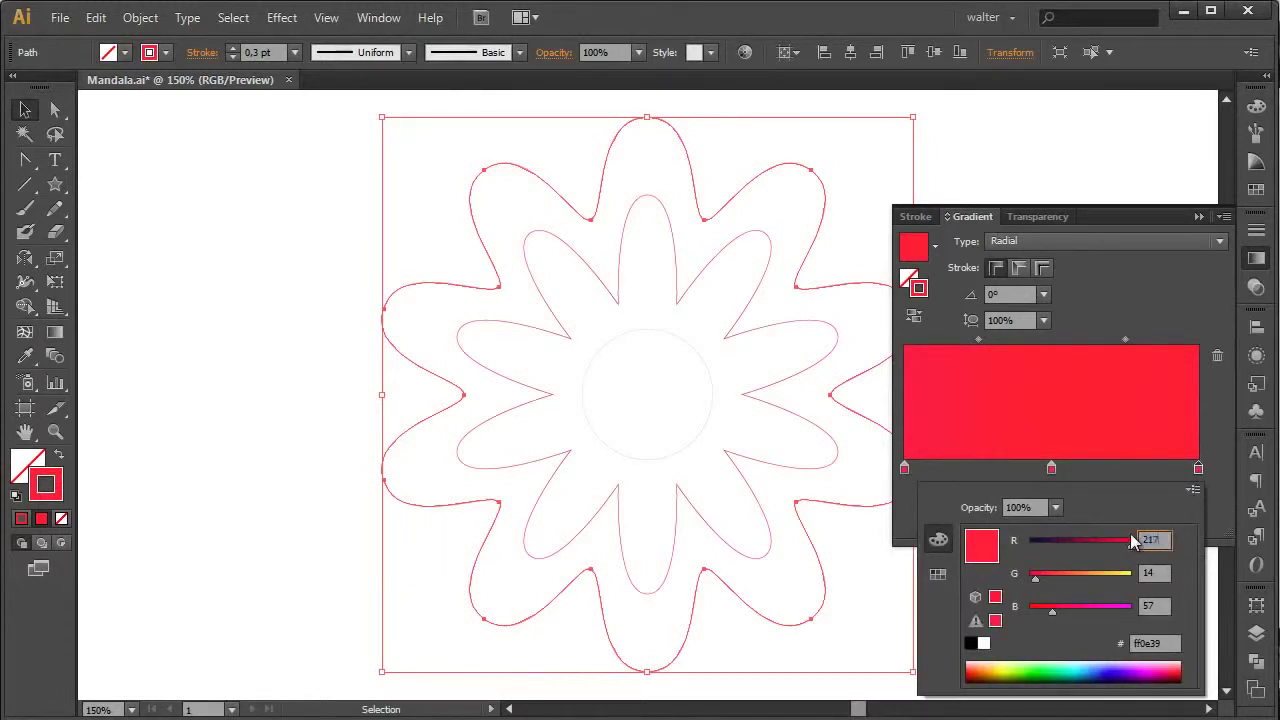
{"action": "key", "text": "Tab"}
{"action": "type", "text": "217"}
{"action": "key", "text": "Tab"}
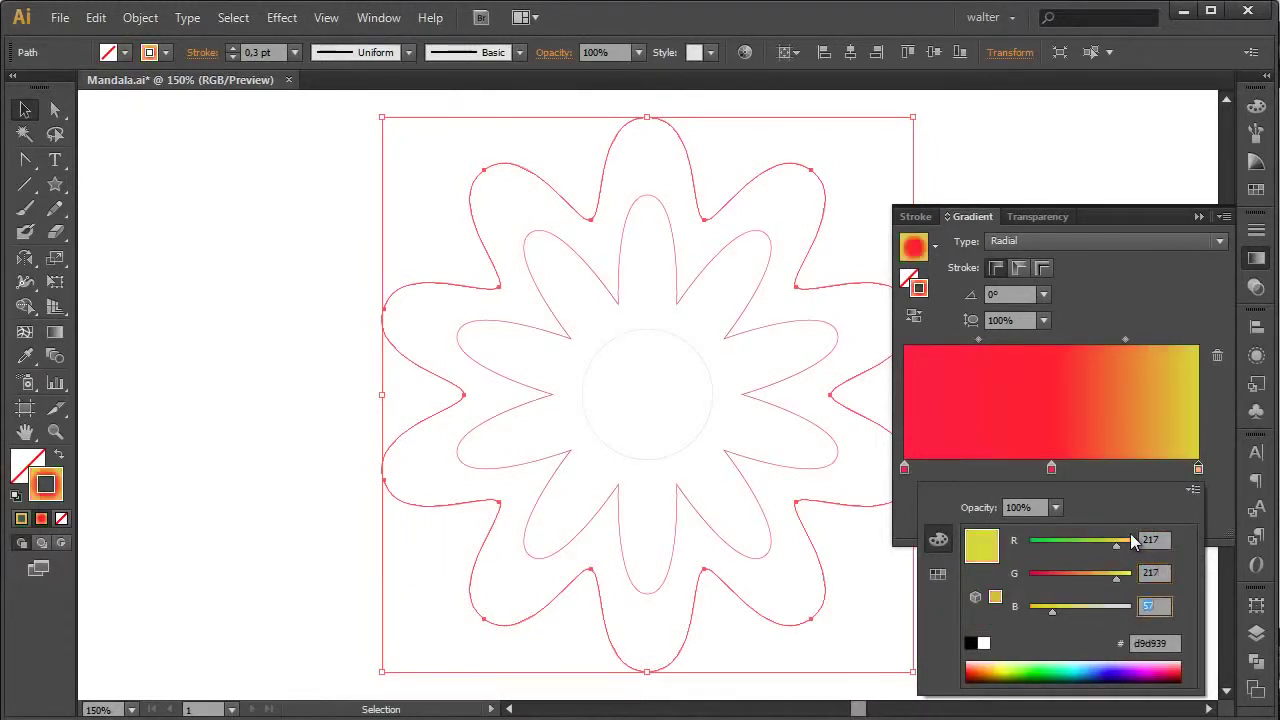
{"action": "key", "text": "Return"}
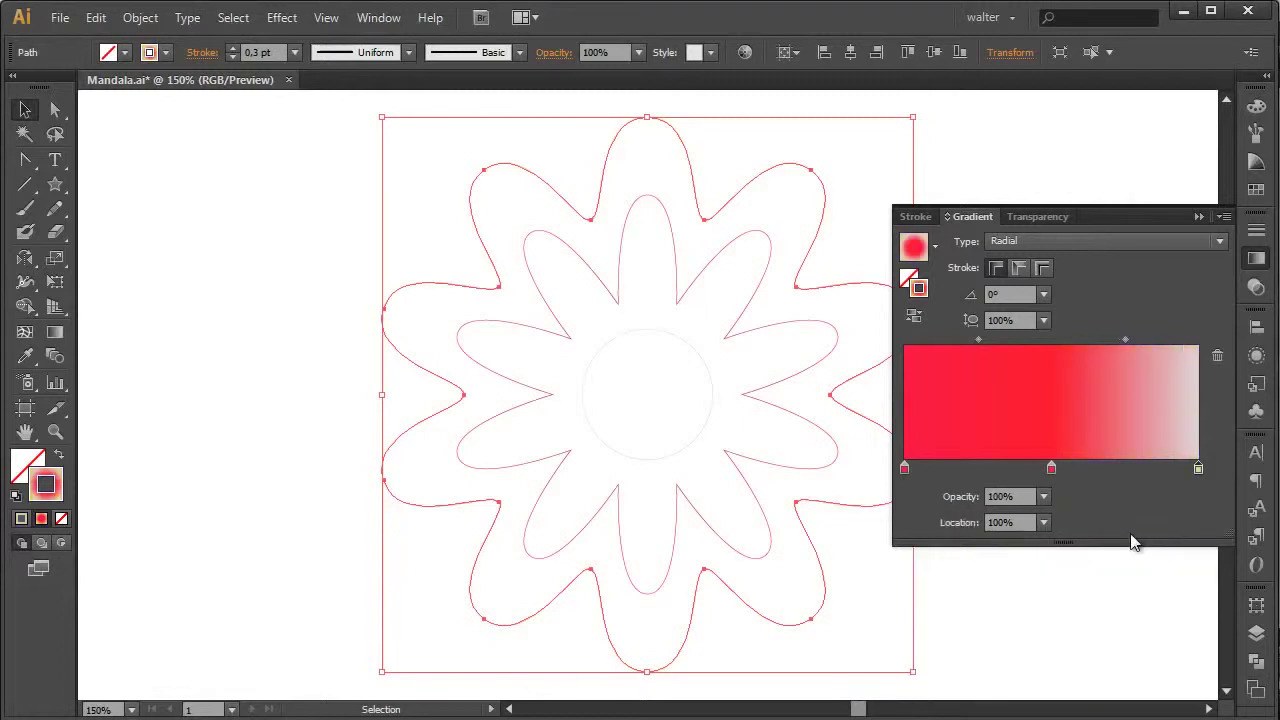
- Place the end stop of the outer petal ring's gradient at a location of 90% and save the file
{"action": "left_click", "coordinate": [1005, 522]}
{"action": "type", "text": "90"}
{"action": "key", "text": "Return"}
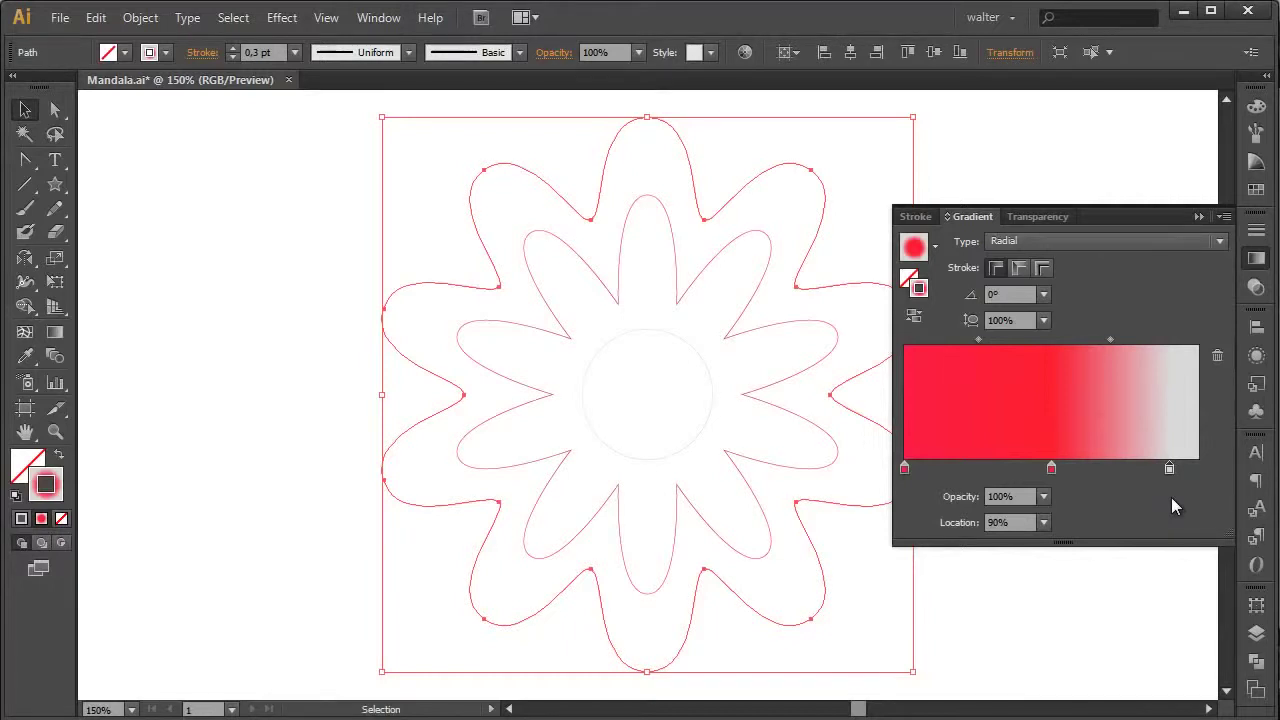
{"action": "key", "text": "ctrl+s"}
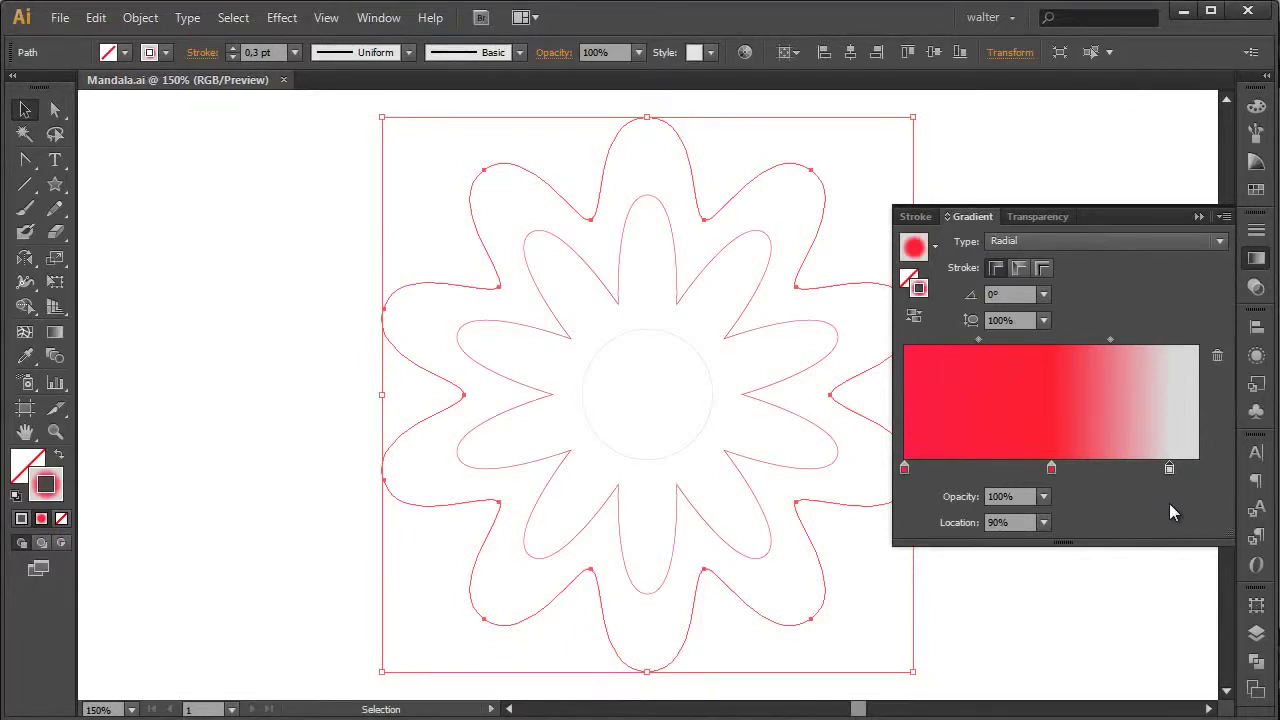
{"action": "left_click", "coordinate": [1080, 592]}
{"action": "left_click", "coordinate": [1199, 216]}
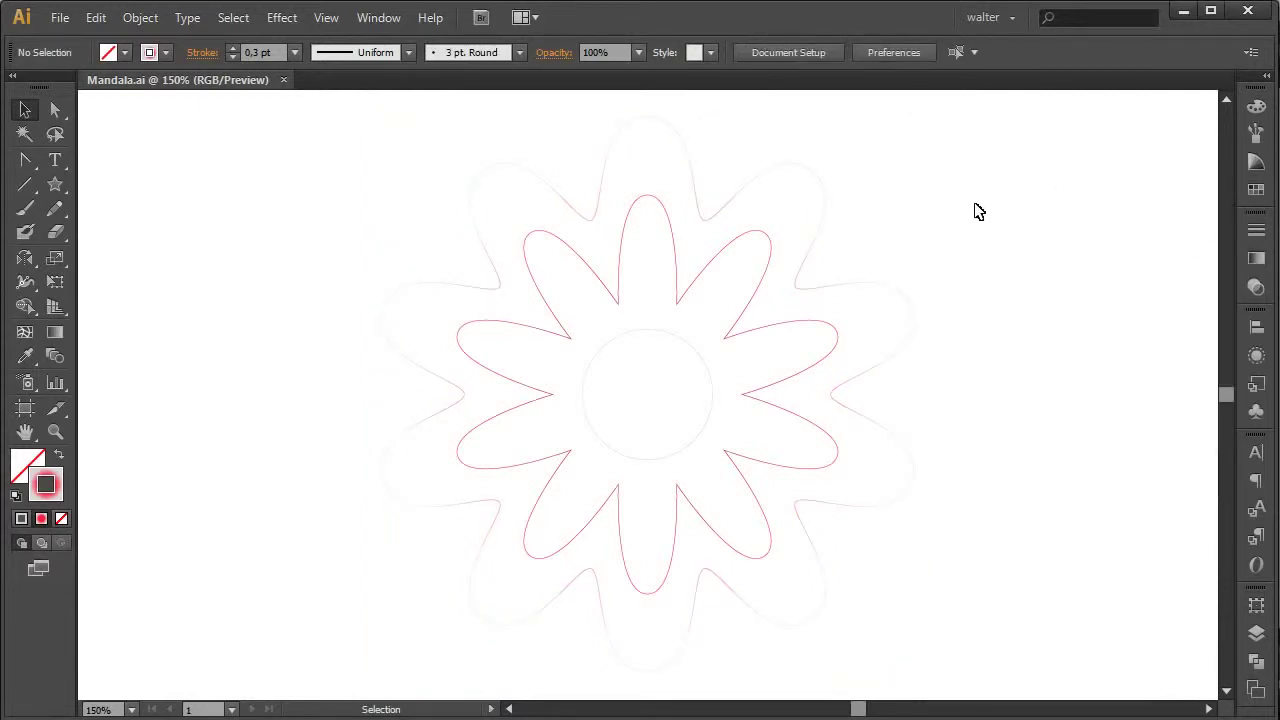
- Blend the circle, inner flower and outer petal ring together with Specified Steps spacing of 100
{"action": "left_click_drag", "start_coordinate": [964, 206], "coordinate": [408, 553]}
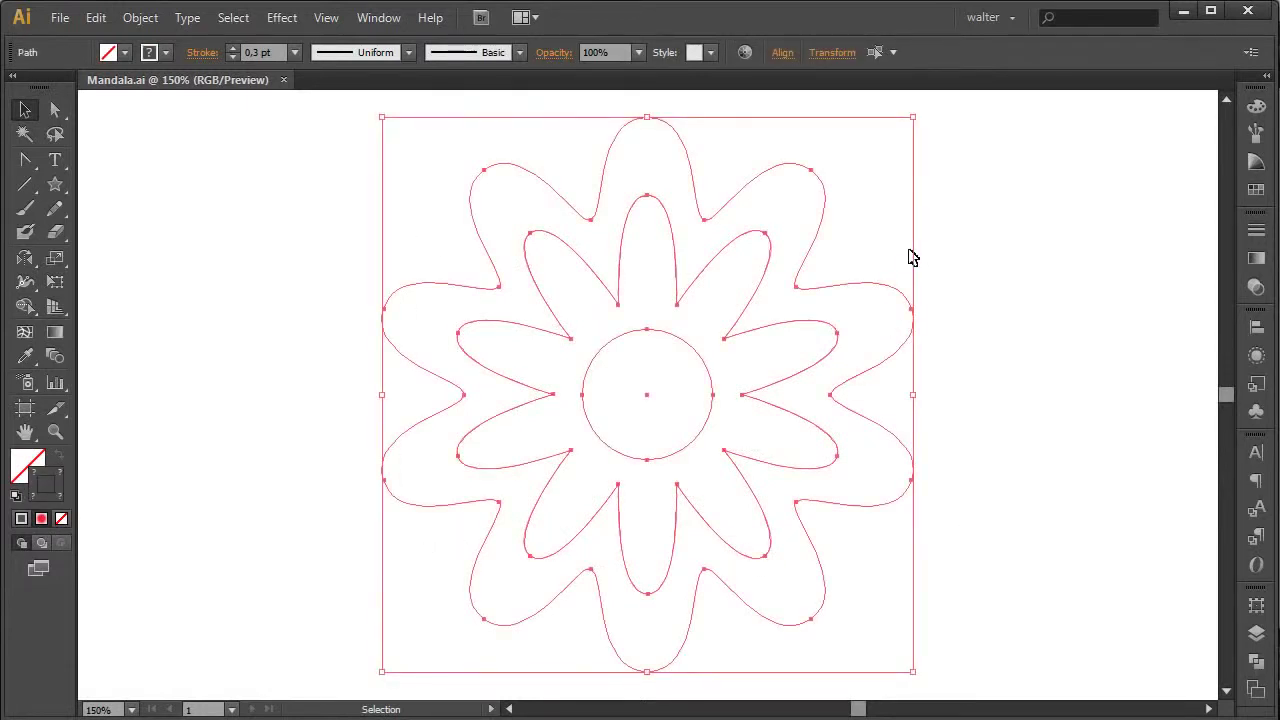
{"action": "key", "text": "alt+ctrl+b"}
{"action": "left_click", "coordinate": [140, 18]}
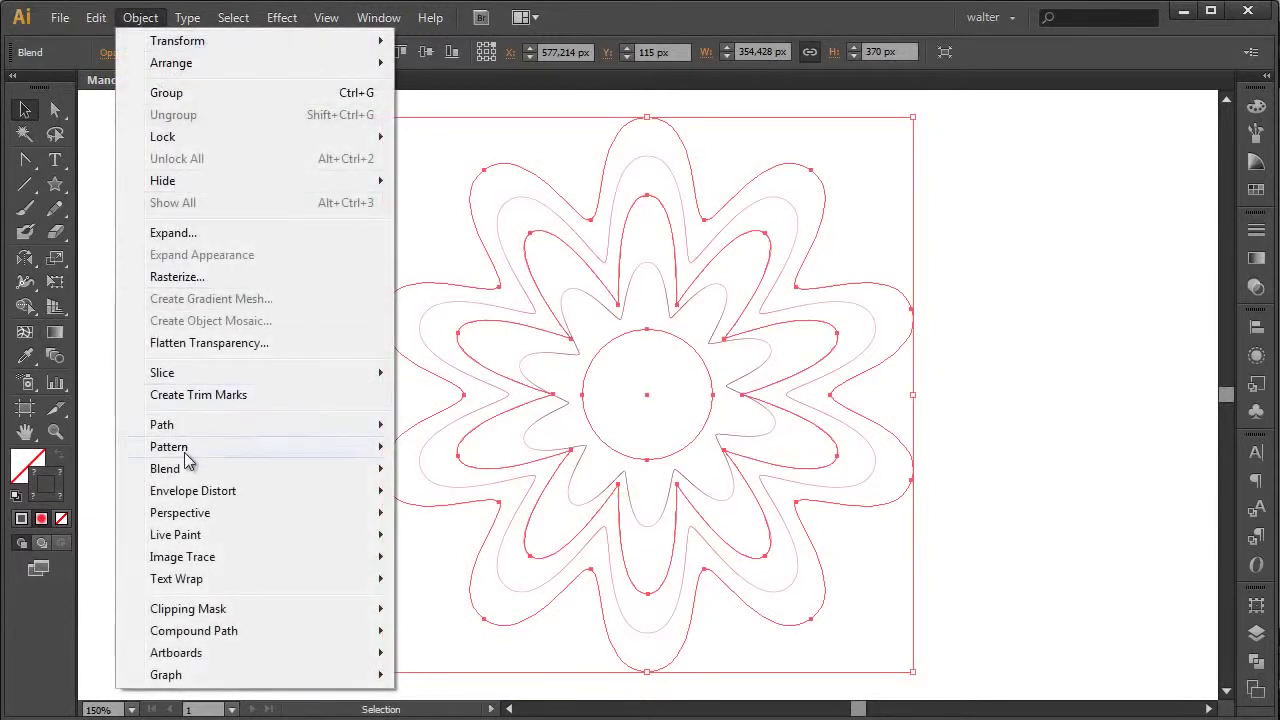
{"action": "mouse_move", "coordinate": [317, 472]}
{"action": "left_click", "coordinate": [427, 519]}
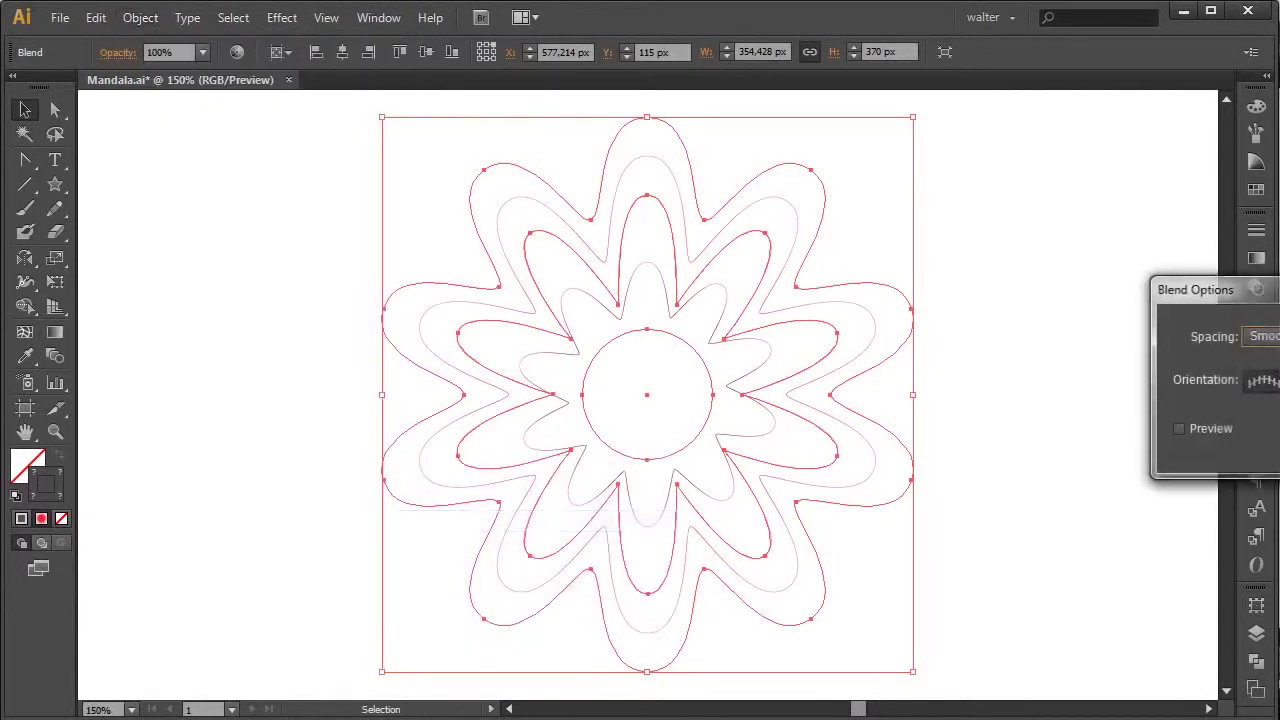
{"action": "left_click_drag", "start_coordinate": [1237, 300], "coordinate": [946, 289]}
{"action": "left_click", "coordinate": [983, 330]}
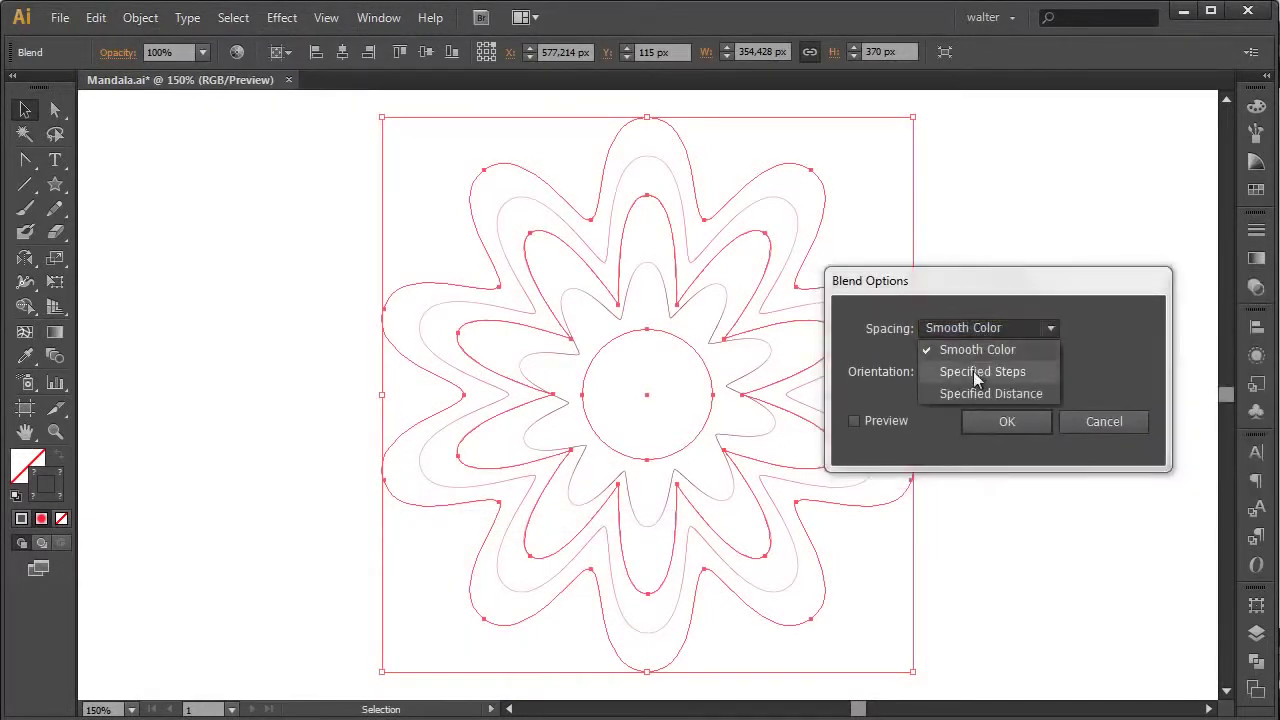
{"action": "left_click", "coordinate": [982, 371]}
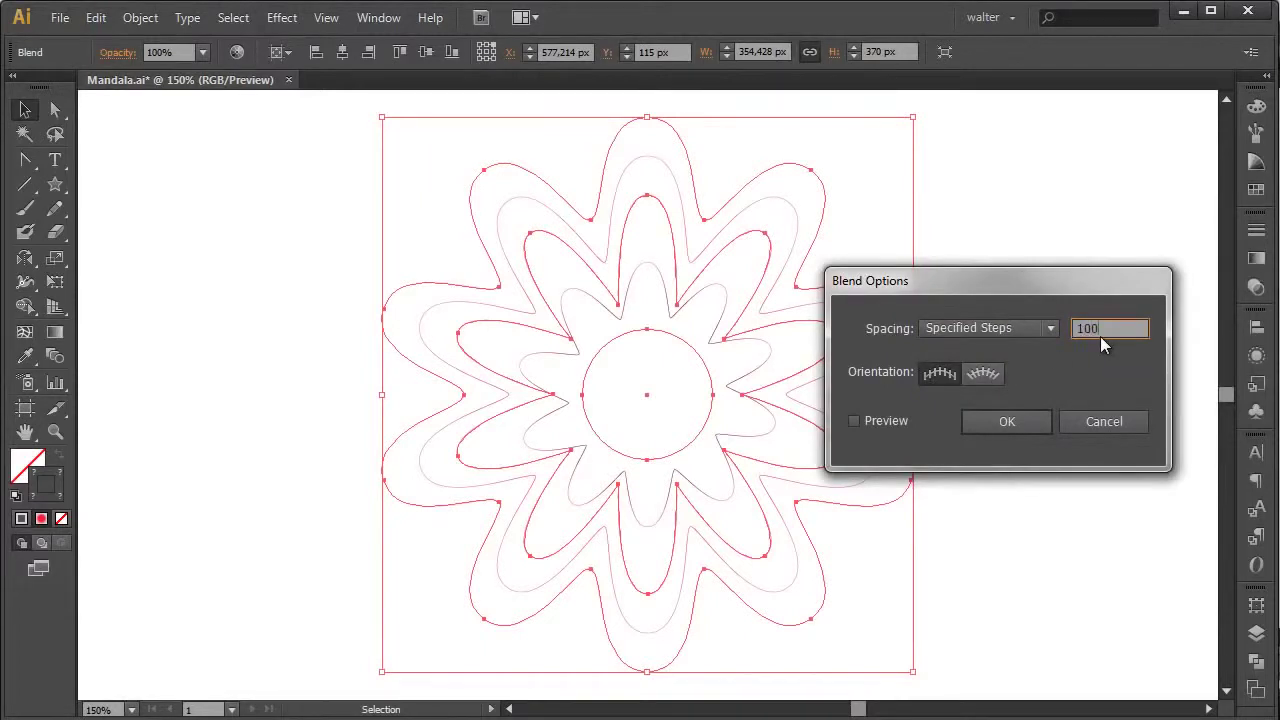
{"action": "left_click", "coordinate": [1020, 426]}
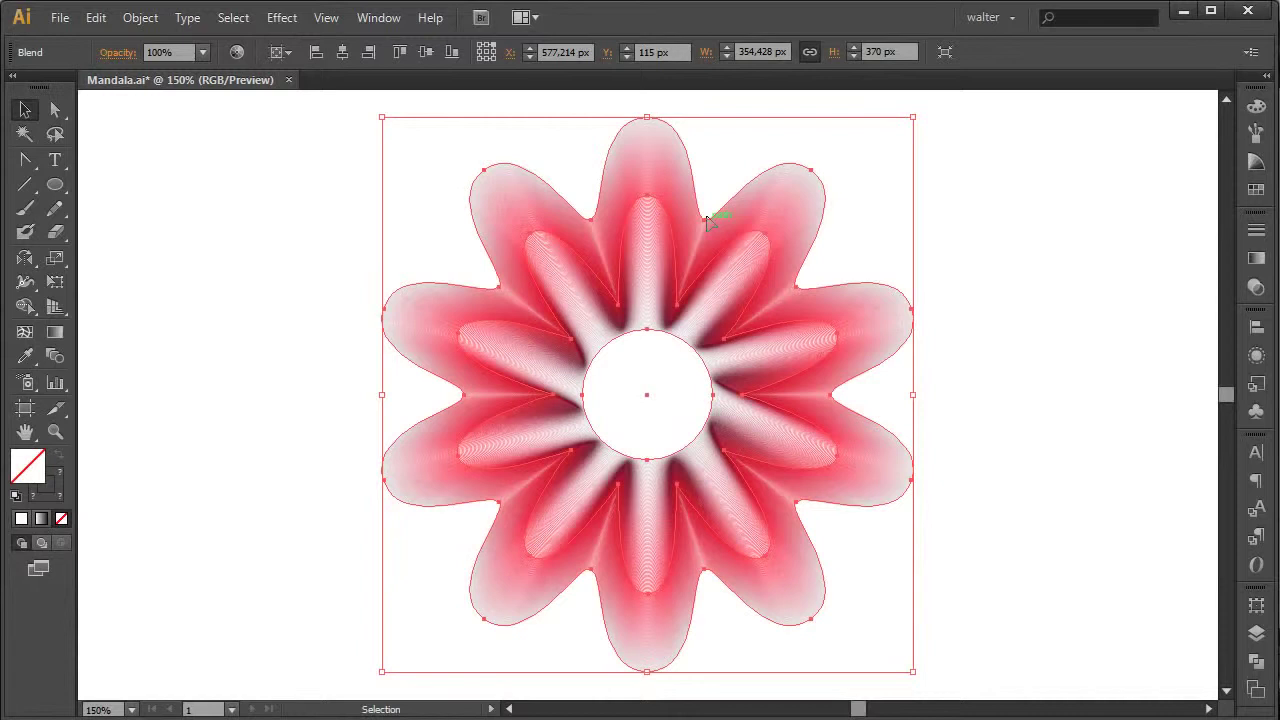
- Apply a Pucker & Bloat effect of 60% to the blend
{"action": "left_click", "coordinate": [281, 17]}
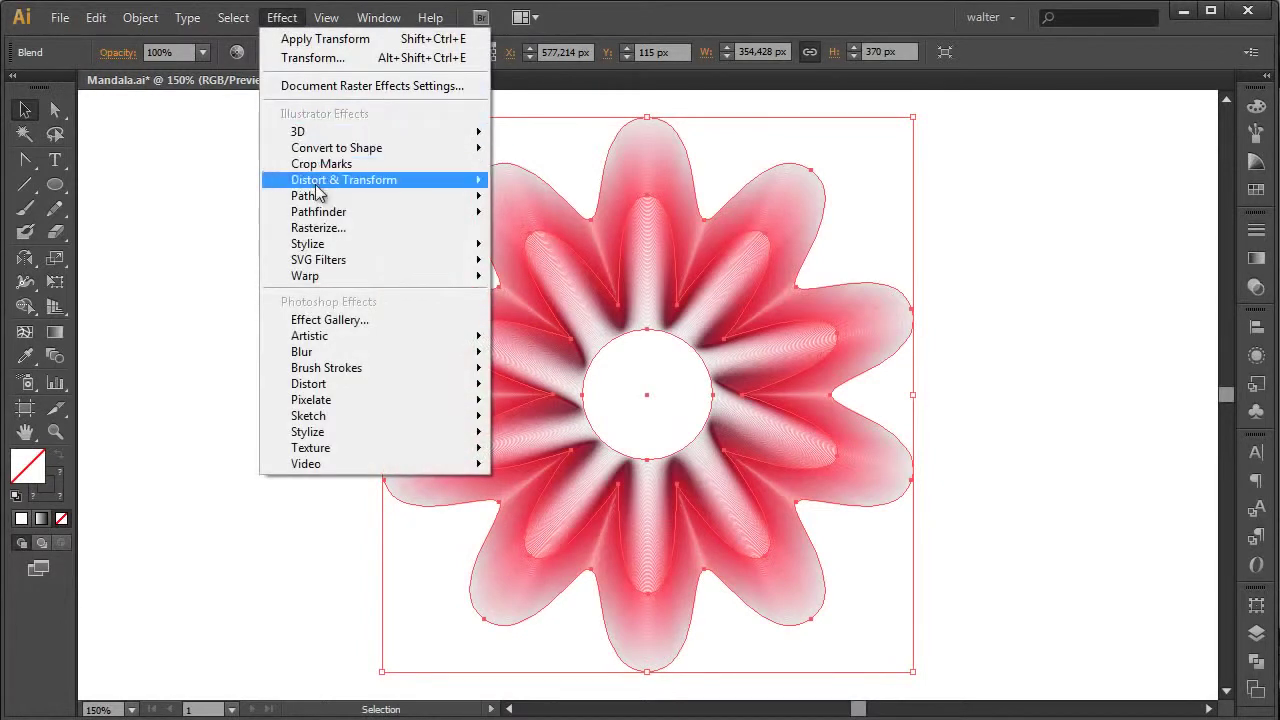
{"action": "mouse_move", "coordinate": [318, 193]}
{"action": "left_click", "coordinate": [158, 206]}
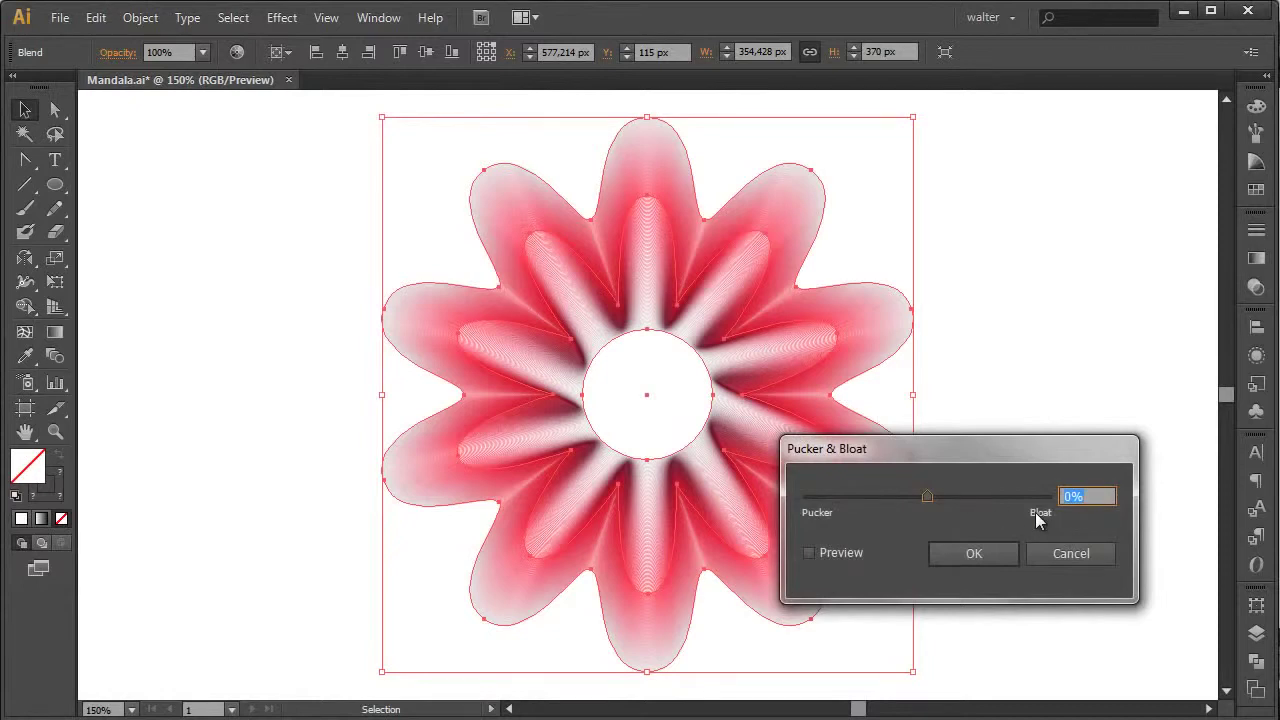
{"action": "type", "text": "60"}
{"action": "key", "text": "Return"}
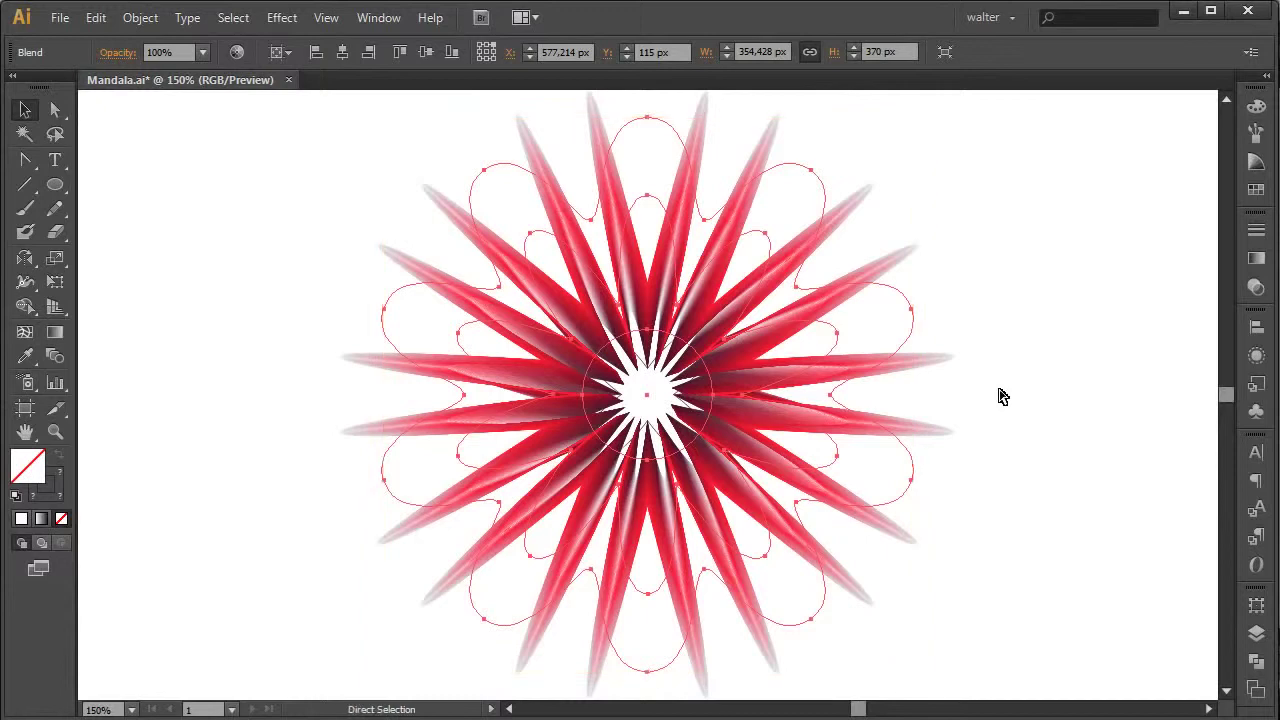
{"action": "key", "text": "ctrl+y"}
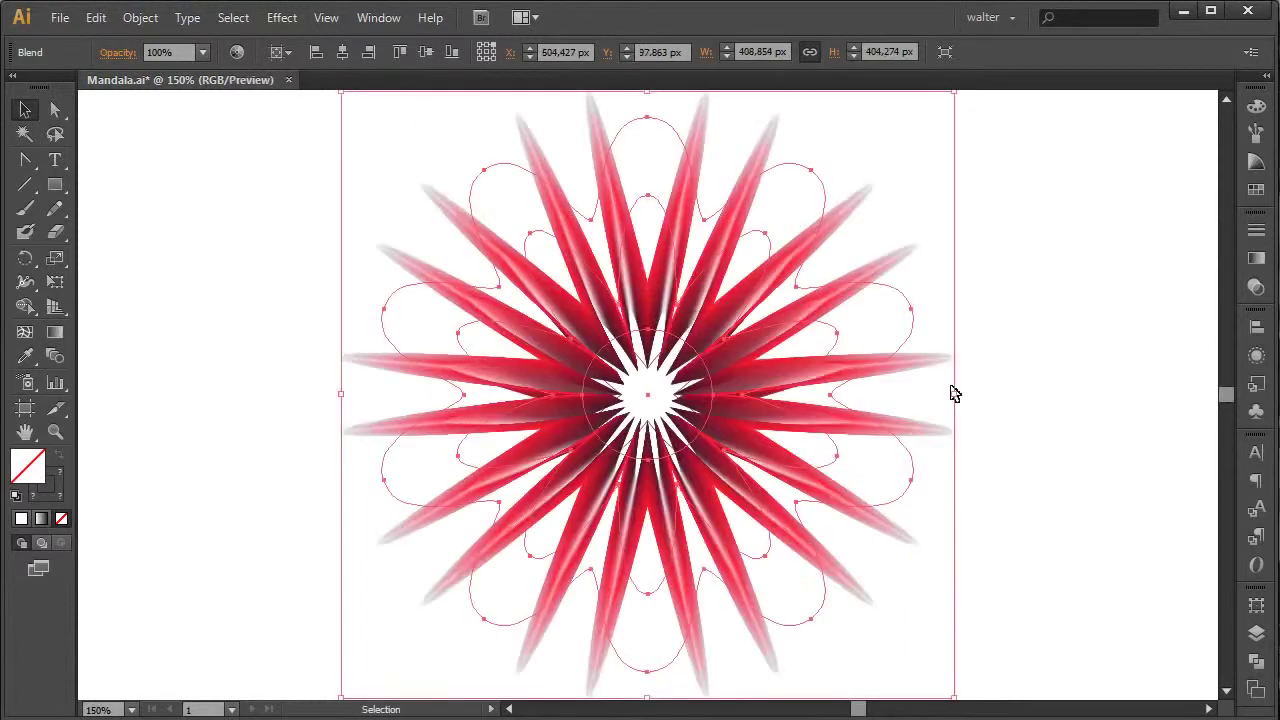
- Apply a Zig Zag effect to the blend with size 15 px, 7 ridges per segment and smooth points
{"action": "left_click", "coordinate": [288, 18]}
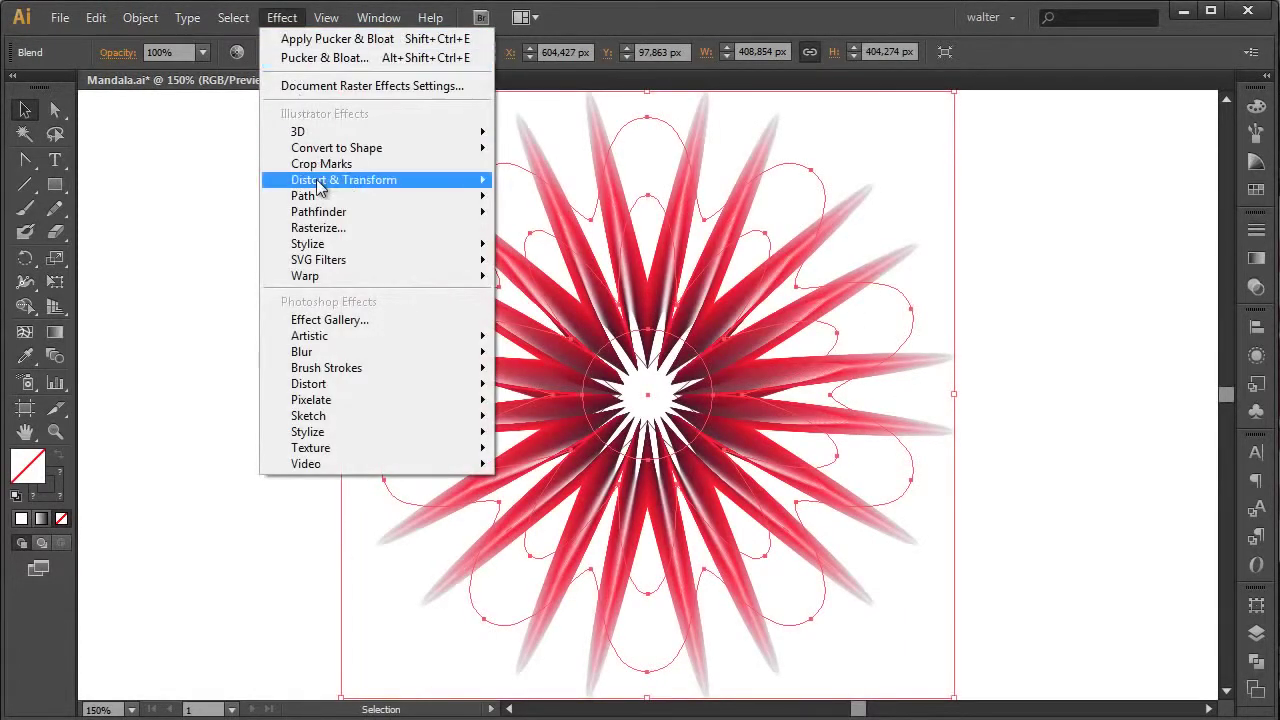
{"action": "mouse_move", "coordinate": [340, 179]}
{"action": "left_click", "coordinate": [150, 318]}
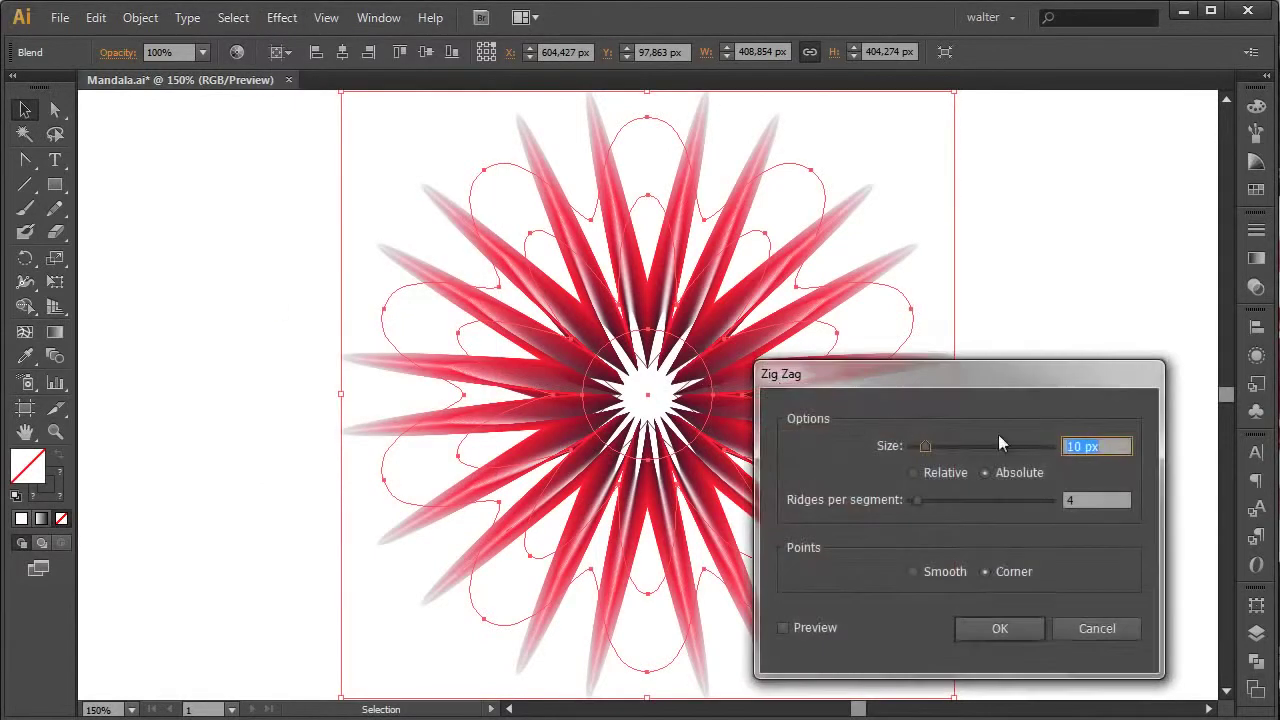
{"action": "type", "text": "15"}
{"action": "left_click_drag", "start_coordinate": [1094, 498], "coordinate": [1042, 498]}
{"action": "type", "text": "7"}
{"action": "left_click", "coordinate": [958, 575]}
{"action": "left_click", "coordinate": [988, 627]}
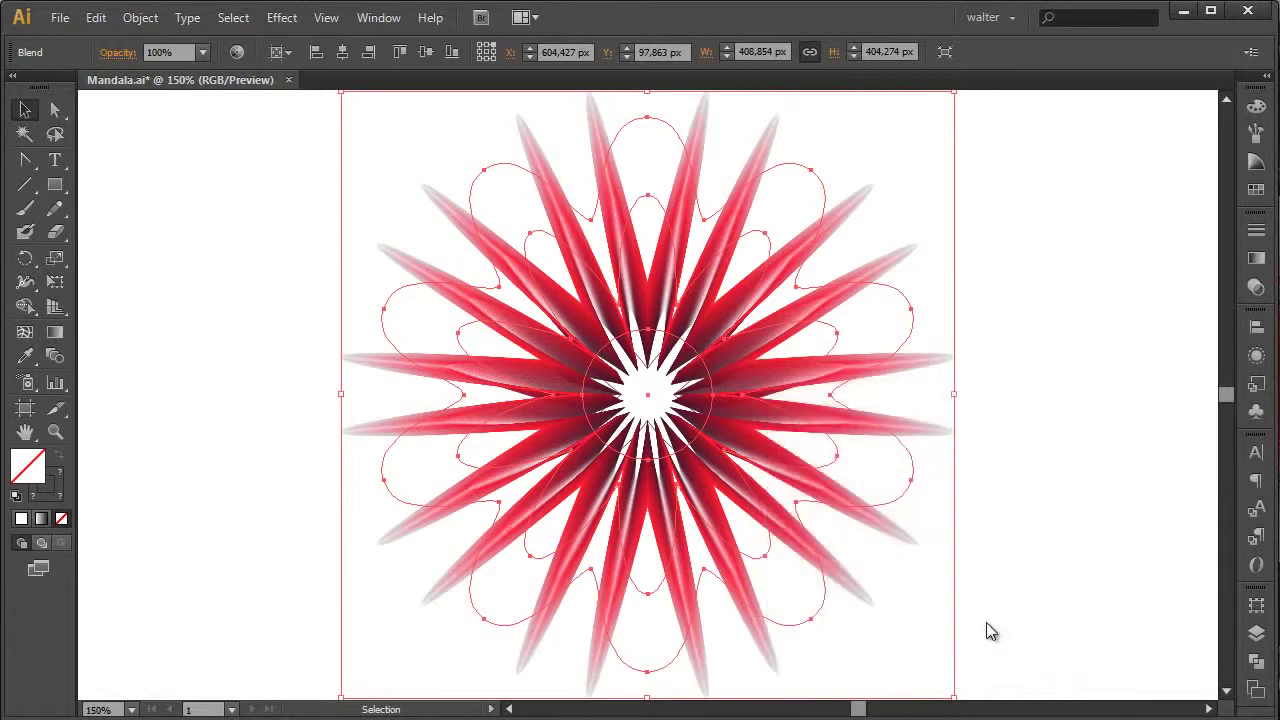
- Add a second Zig Zag effect to the blend with size 15 px, 2 ridges per segment and smooth points
{"action": "left_click", "coordinate": [281, 17]}
{"action": "mouse_move", "coordinate": [340, 180]}
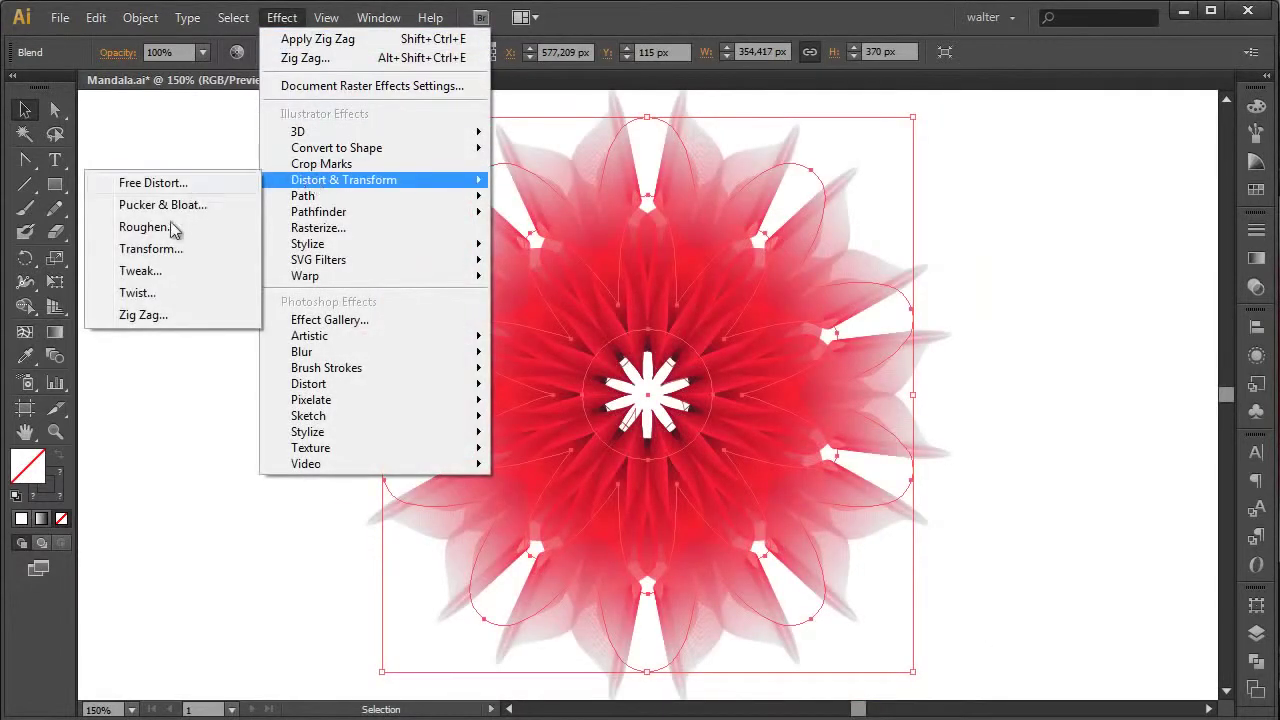
{"action": "left_click", "coordinate": [150, 318]}
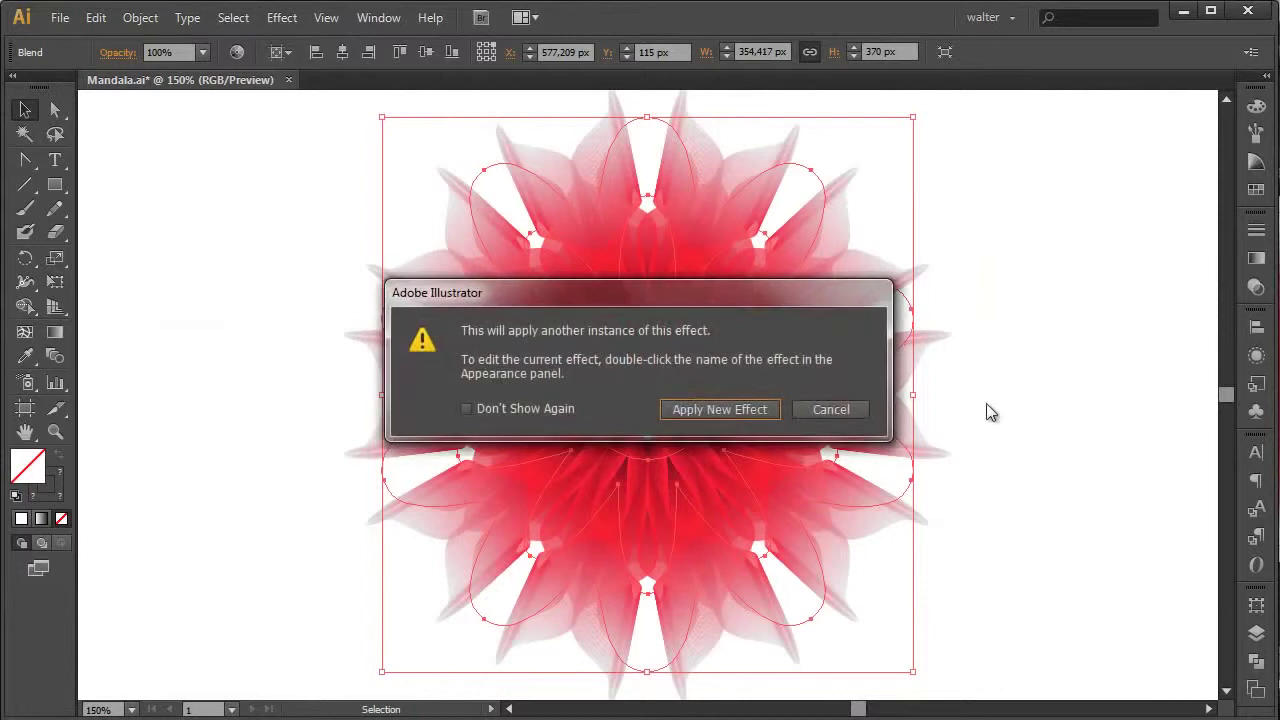
{"action": "left_click", "coordinate": [714, 411]}
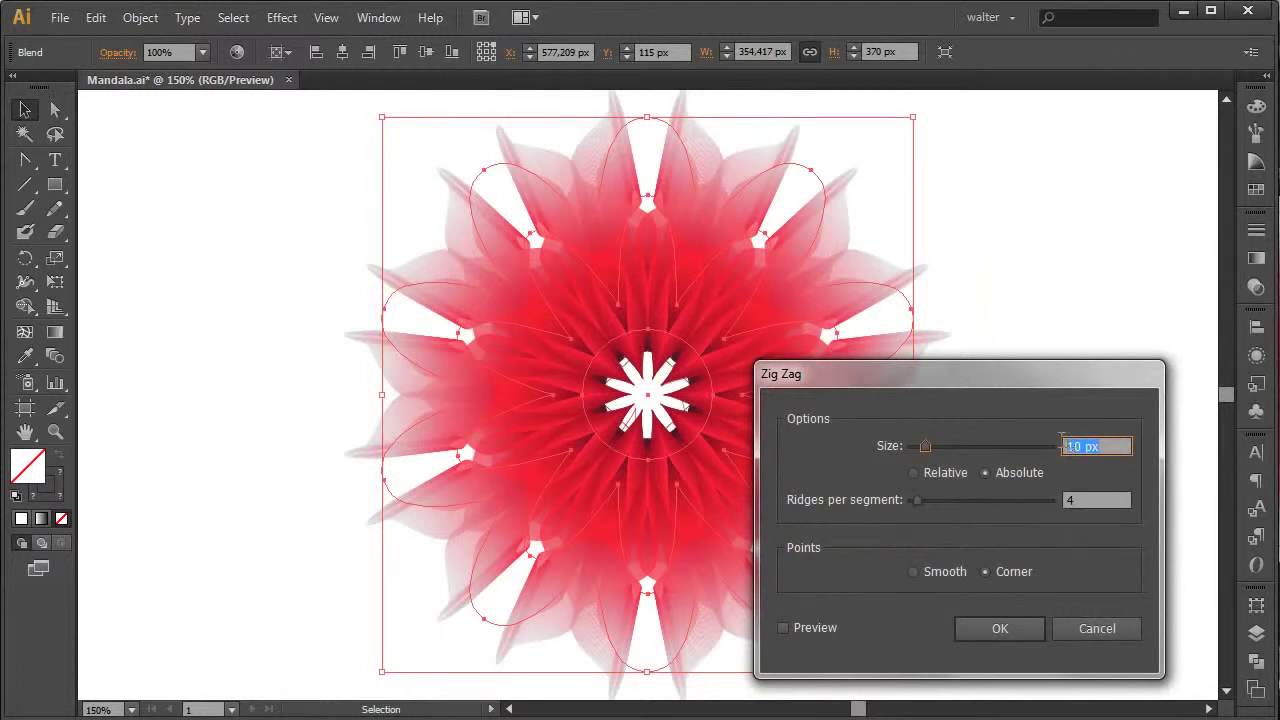
{"action": "type", "text": "15"}
{"action": "key", "text": "Tab"}
{"action": "type", "text": "2"}
{"action": "left_click", "coordinate": [928, 576]}
{"action": "left_click", "coordinate": [990, 628]}
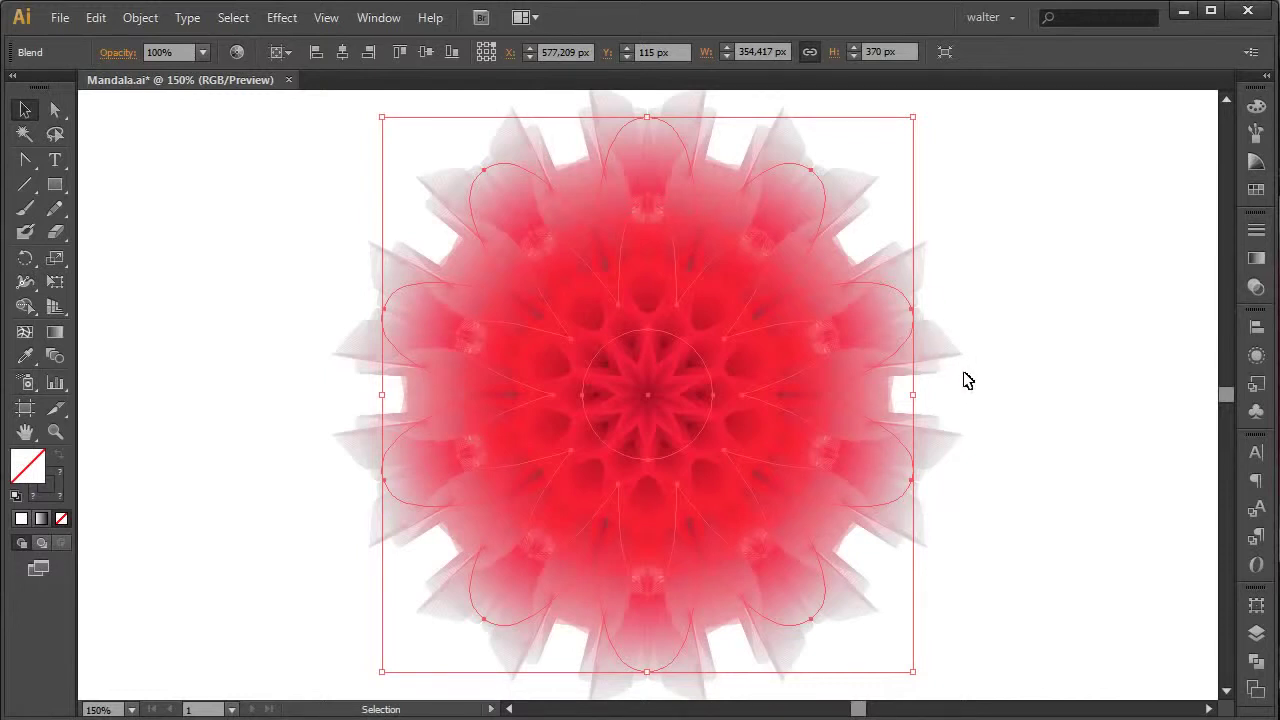
- Examine the blend's underlying paths in Outline view and return to Preview
{"action": "key", "text": "ctrl+y"}
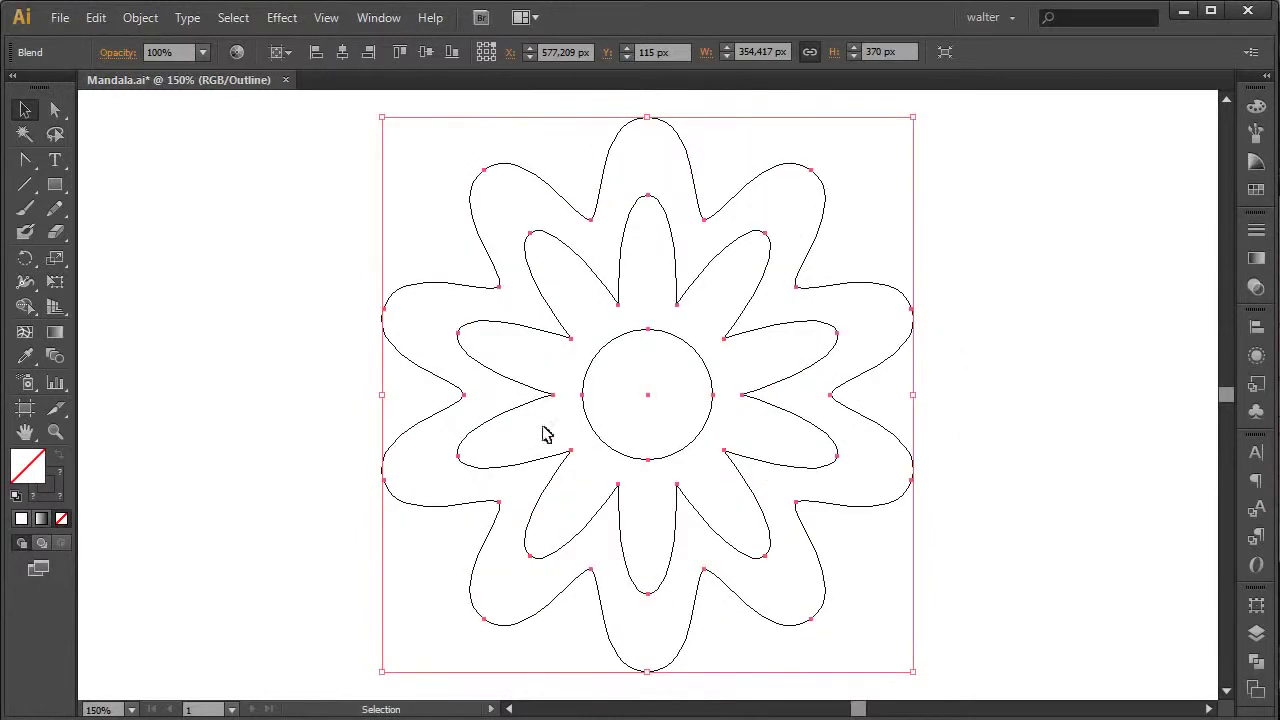
{"action": "left_click", "coordinate": [900, 243]}
{"action": "key", "text": "ctrl+y"}
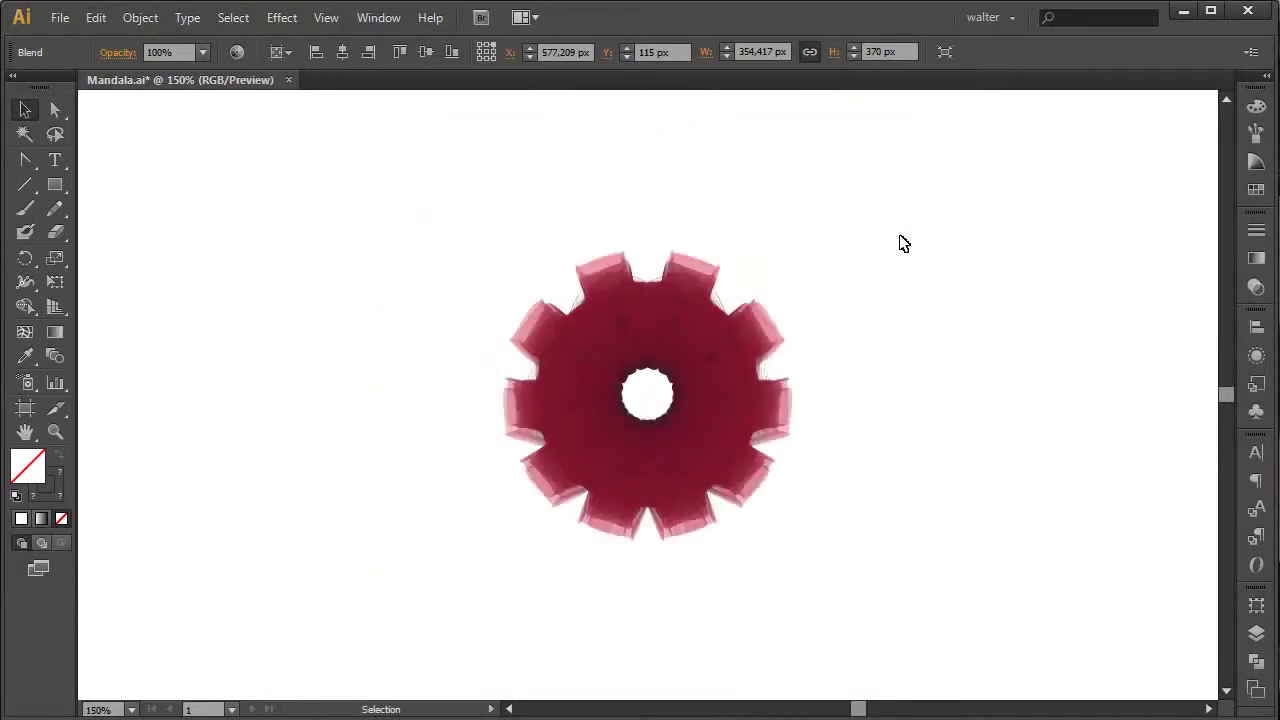
{"action": "key", "text": "ctrl+z"}
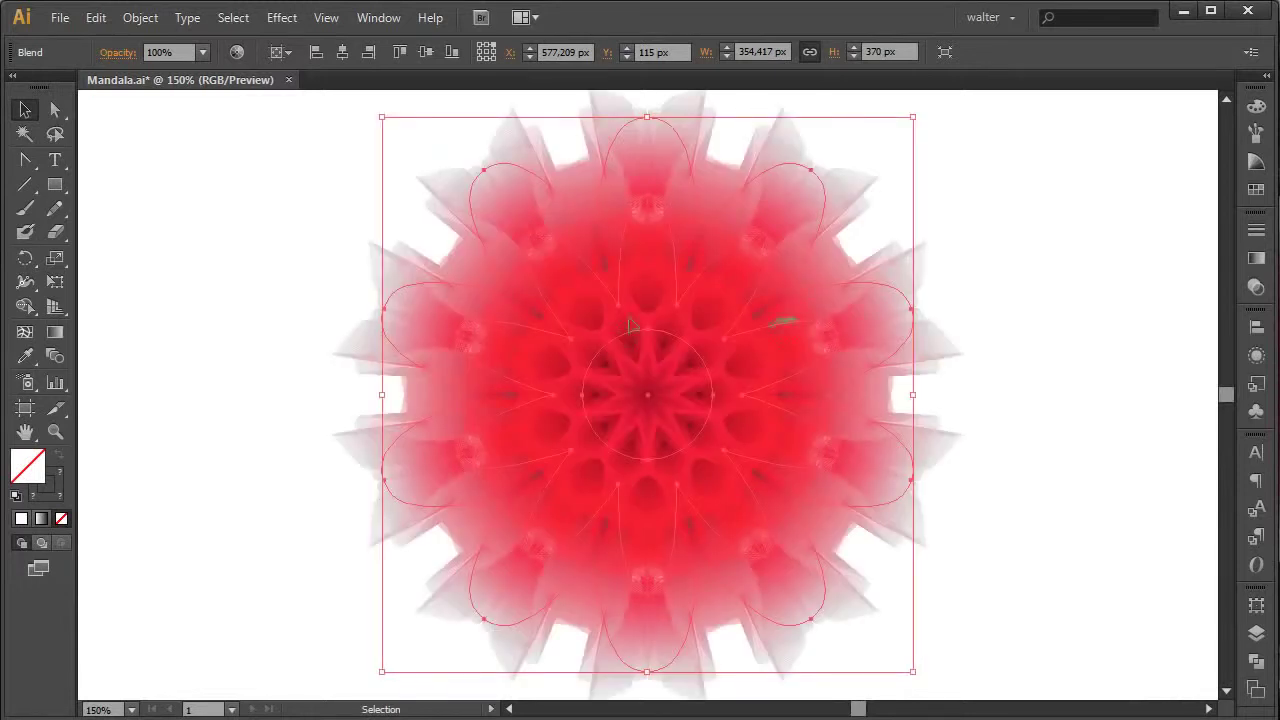
- Add another Pucker & Bloat effect of 4% to the blend
{"action": "left_click", "coordinate": [282, 18]}
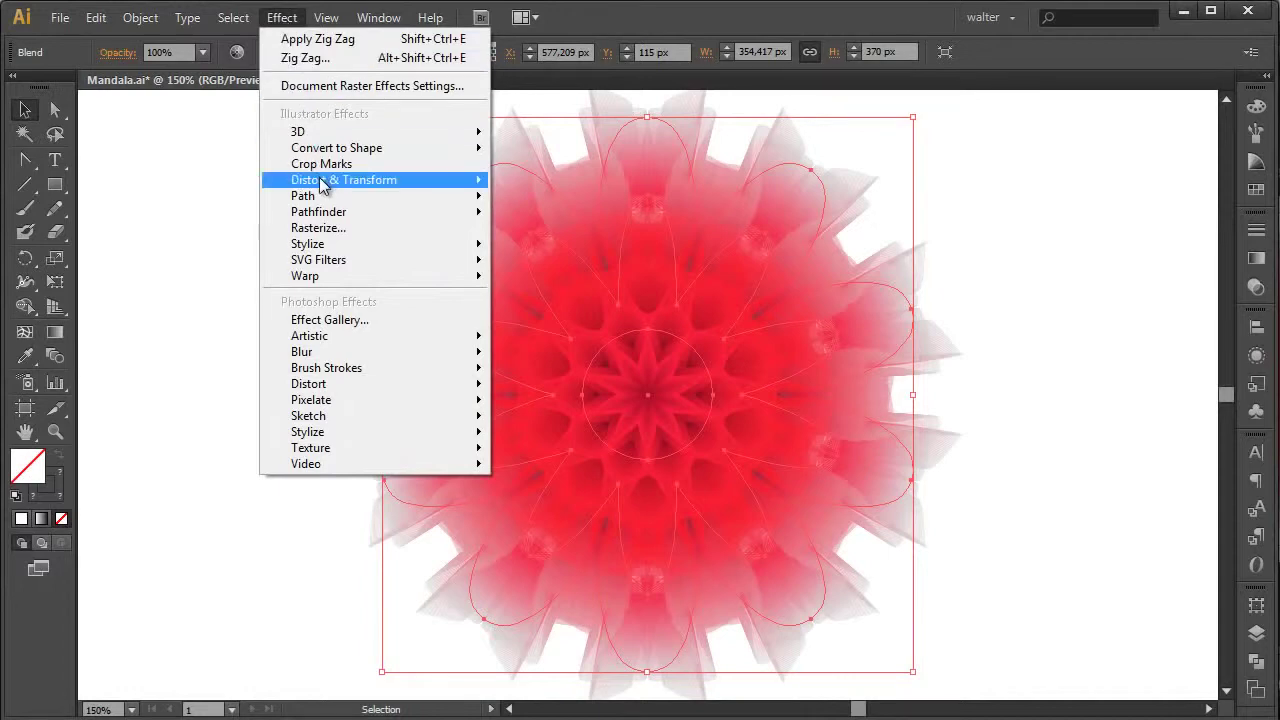
{"action": "mouse_move", "coordinate": [322, 186]}
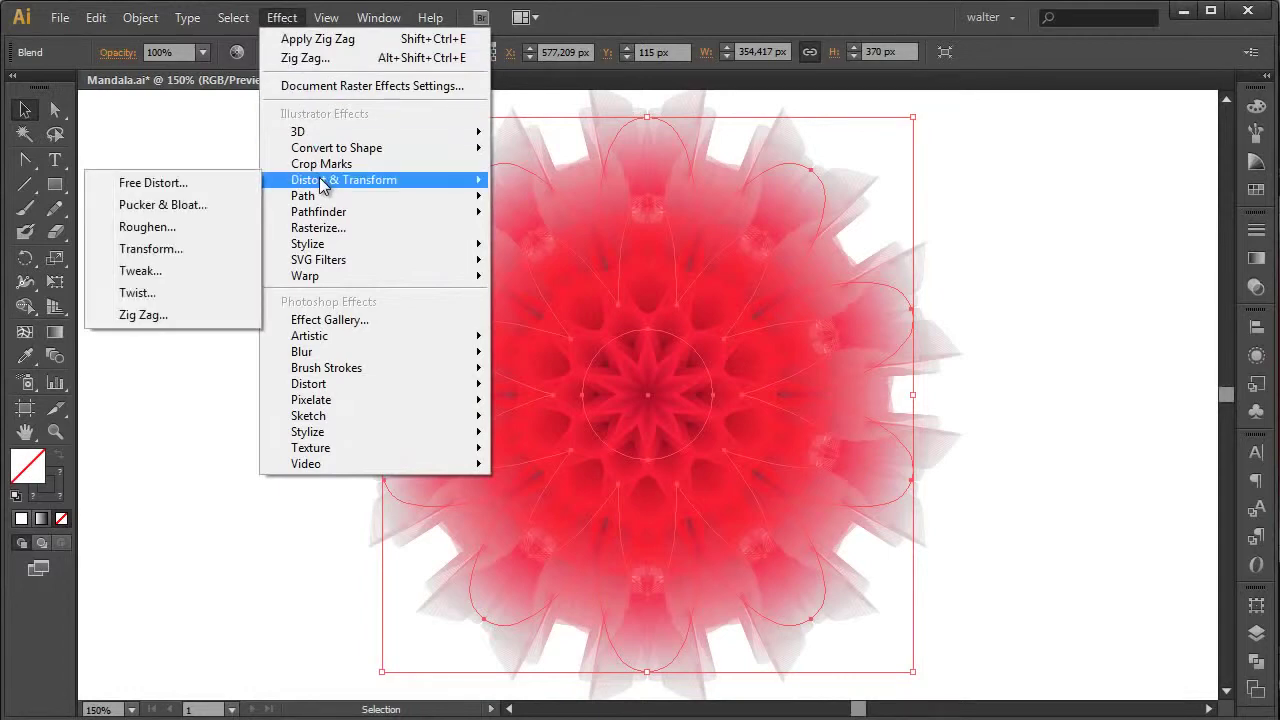
{"action": "left_click", "coordinate": [160, 205]}
{"action": "left_click", "coordinate": [716, 410]}
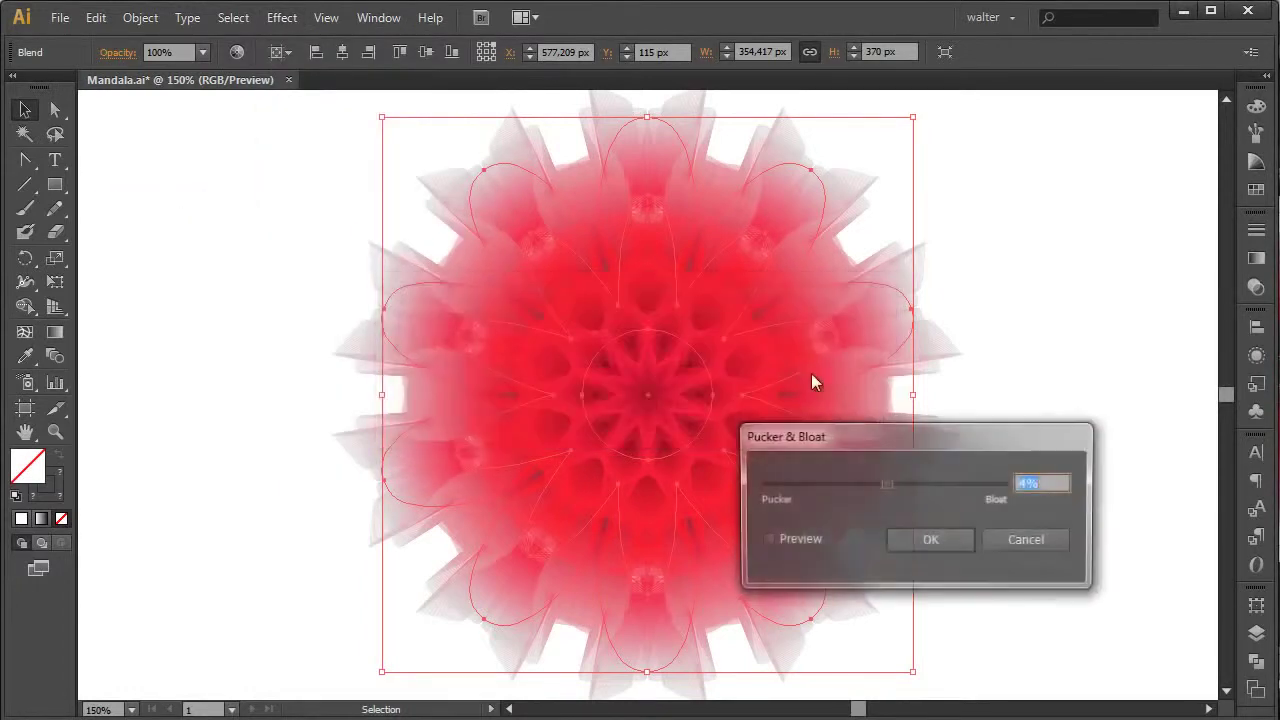
{"action": "left_click", "coordinate": [905, 547]}
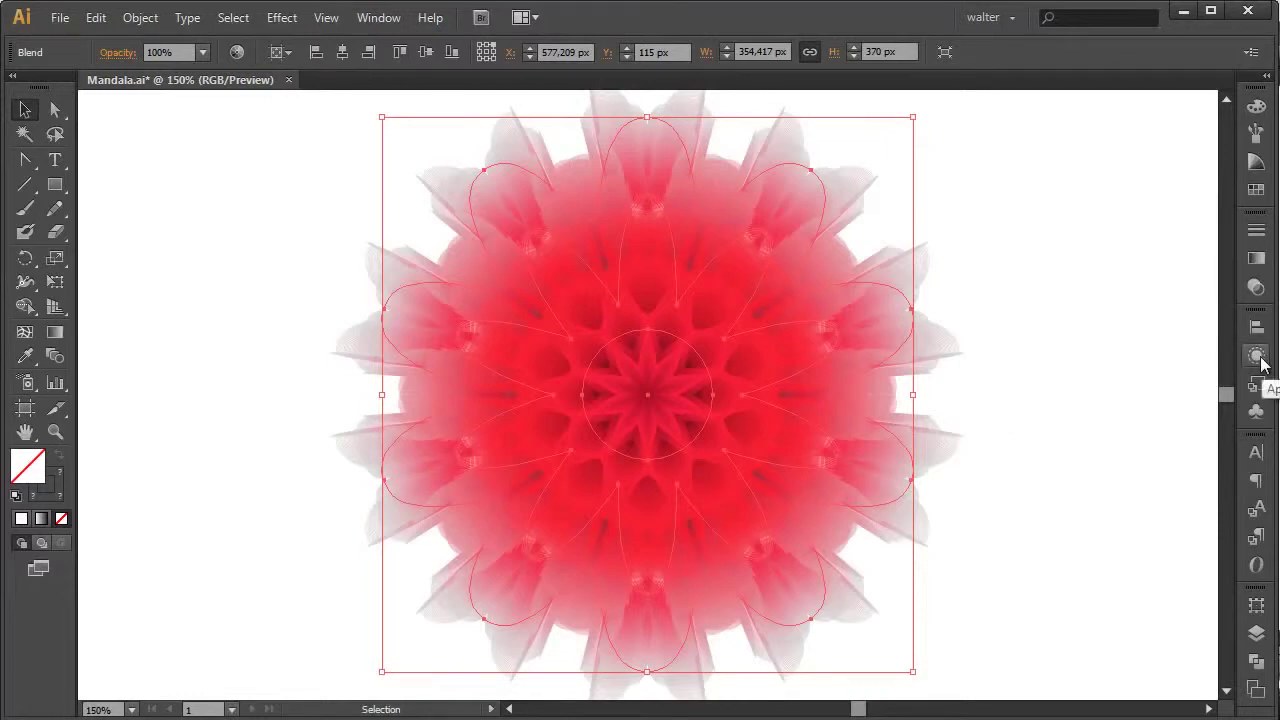
- List the blend's applied effects and compare the mandala with the top Pucker & Bloat effect hidden and shown
{"action": "left_click", "coordinate": [378, 17]}
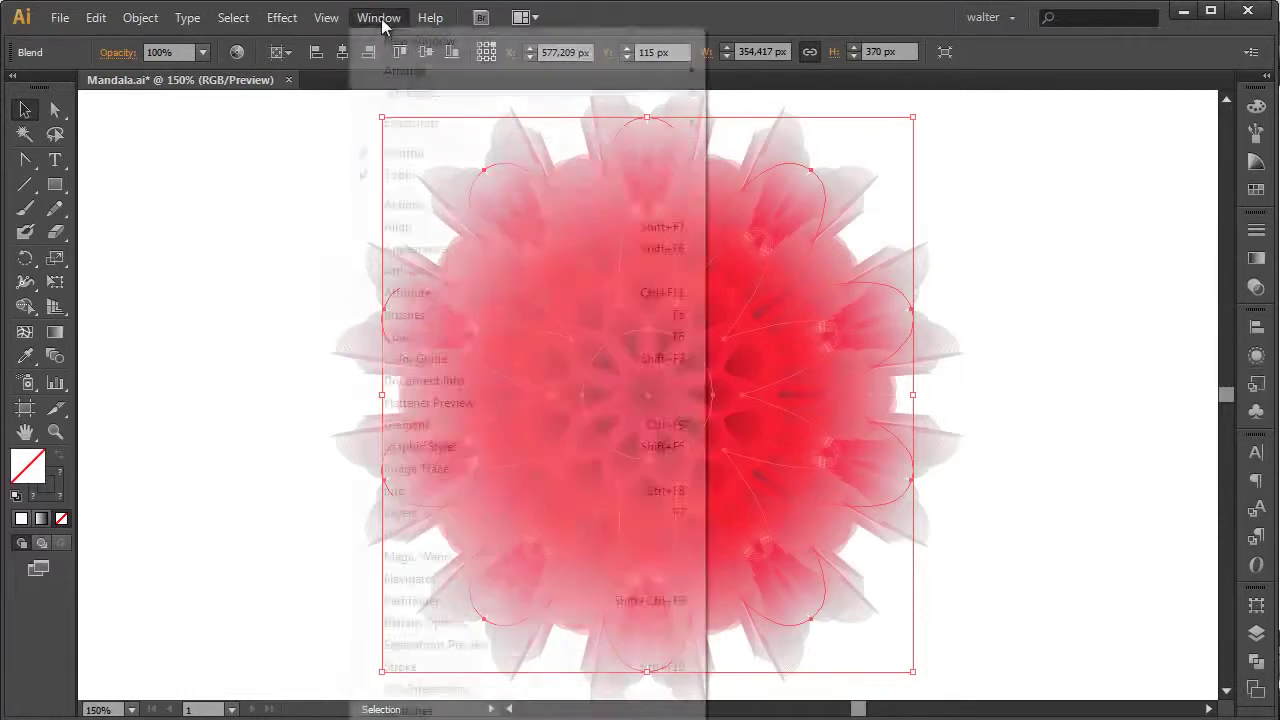
{"action": "left_click", "coordinate": [418, 256]}
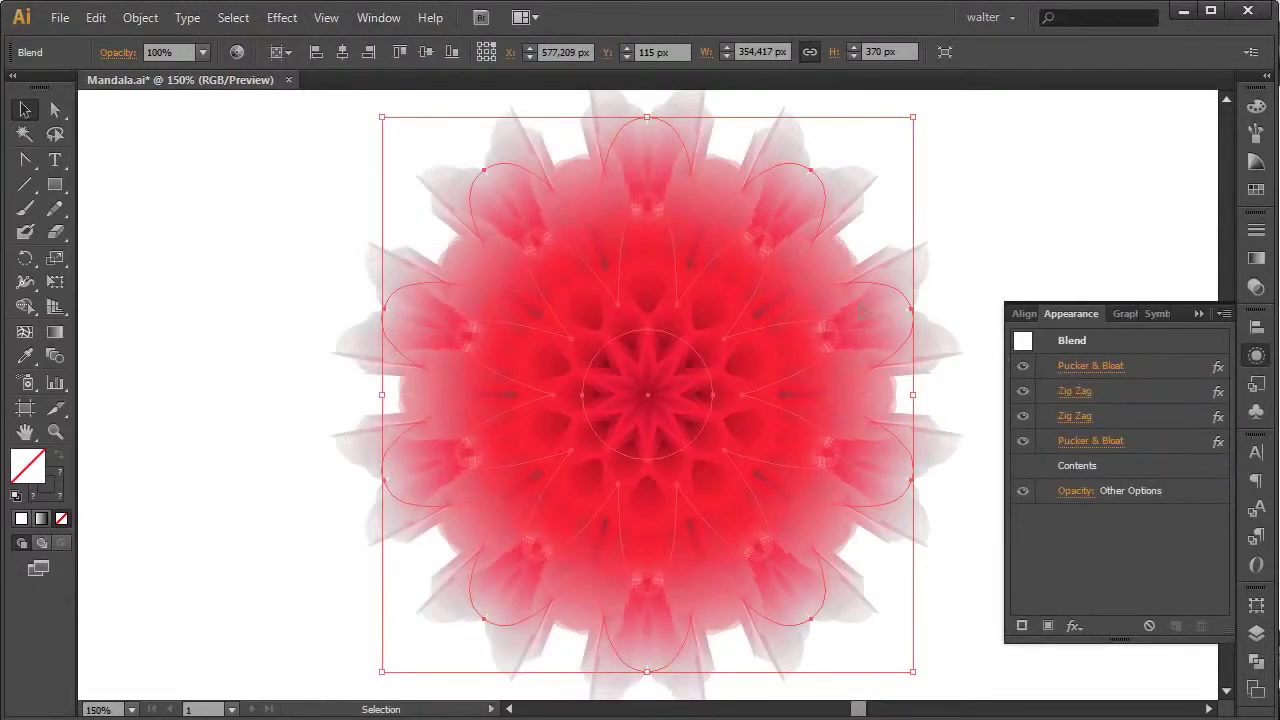
{"action": "left_click", "coordinate": [1023, 368]}
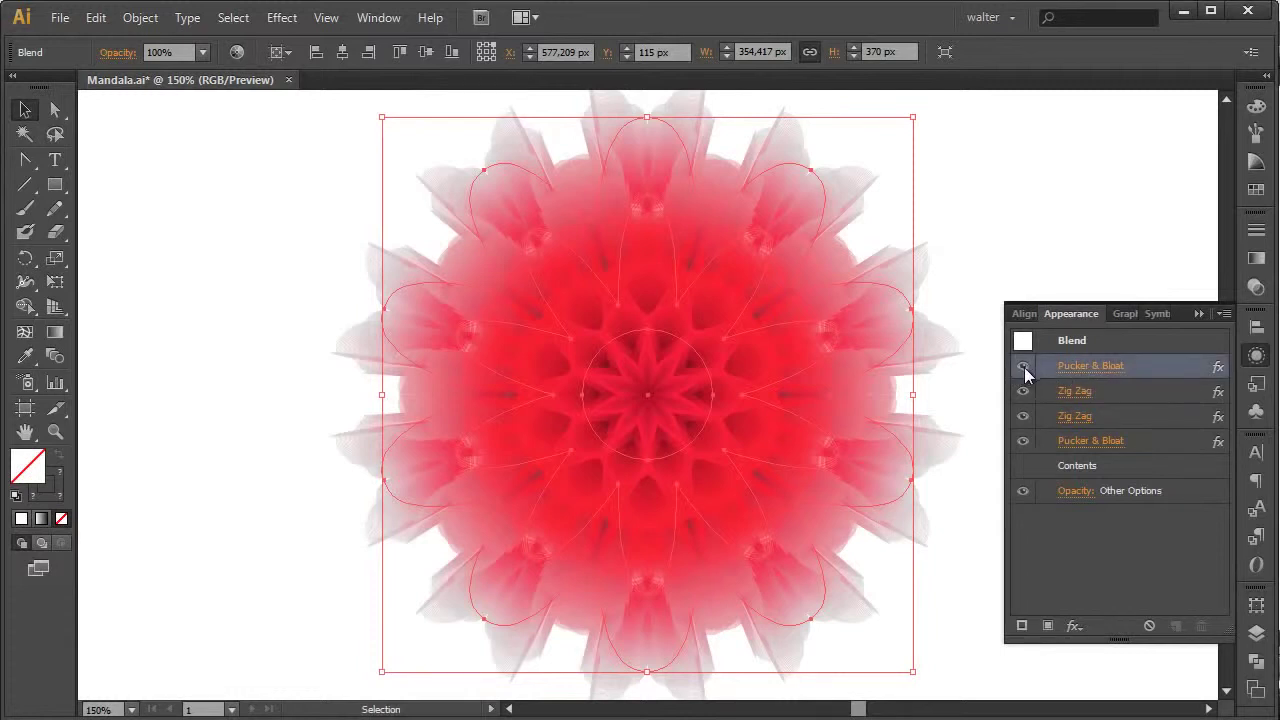
{"action": "left_click", "coordinate": [1023, 367]}
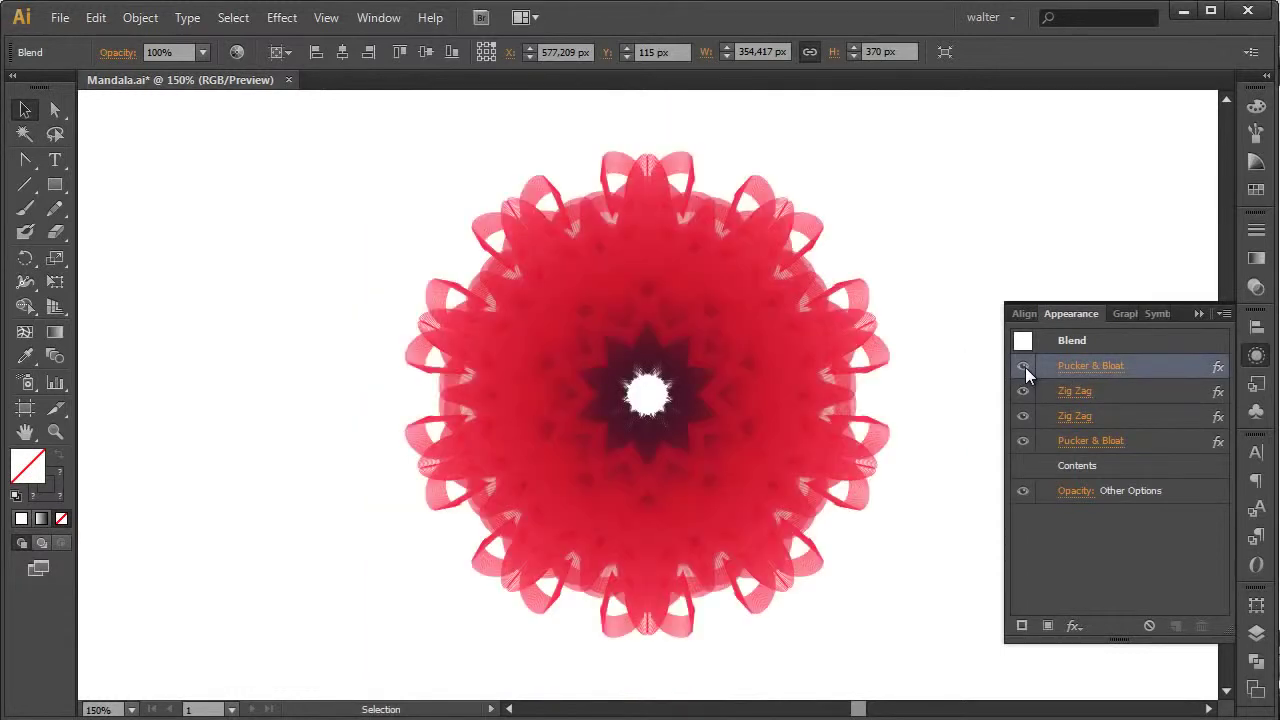
{"action": "left_click", "coordinate": [989, 251]}
{"action": "left_click", "coordinate": [1084, 313]}
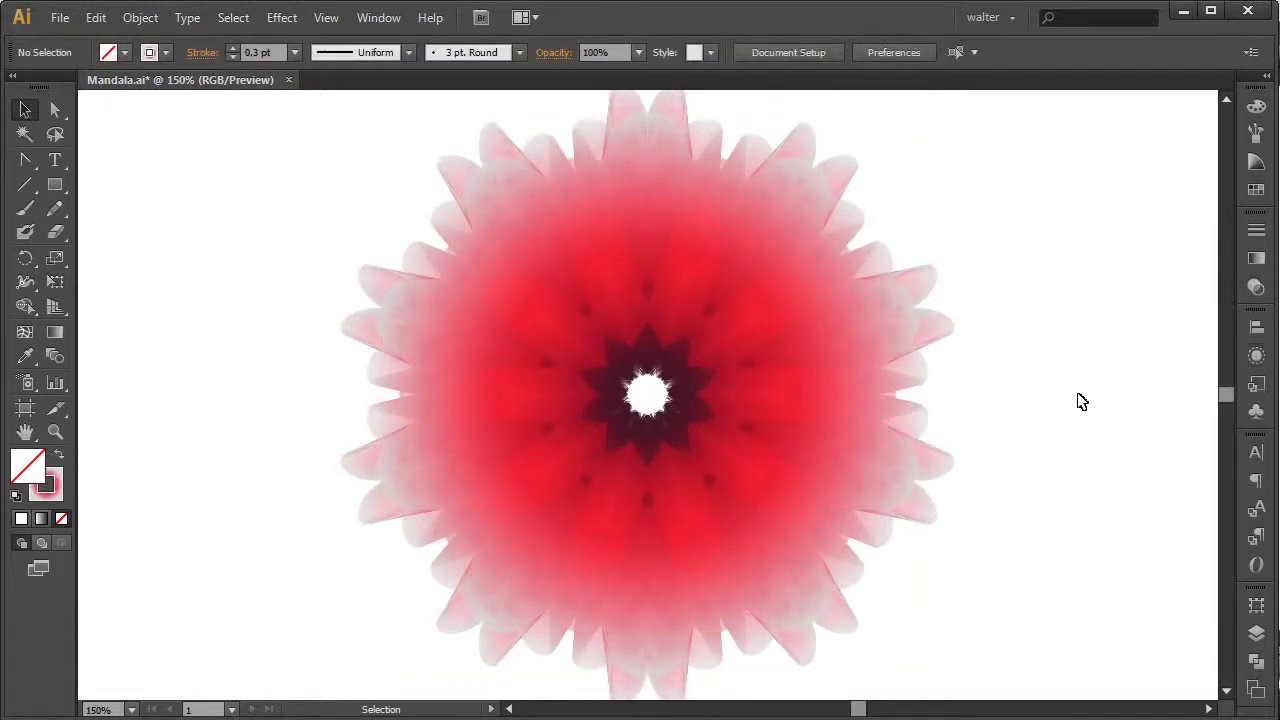